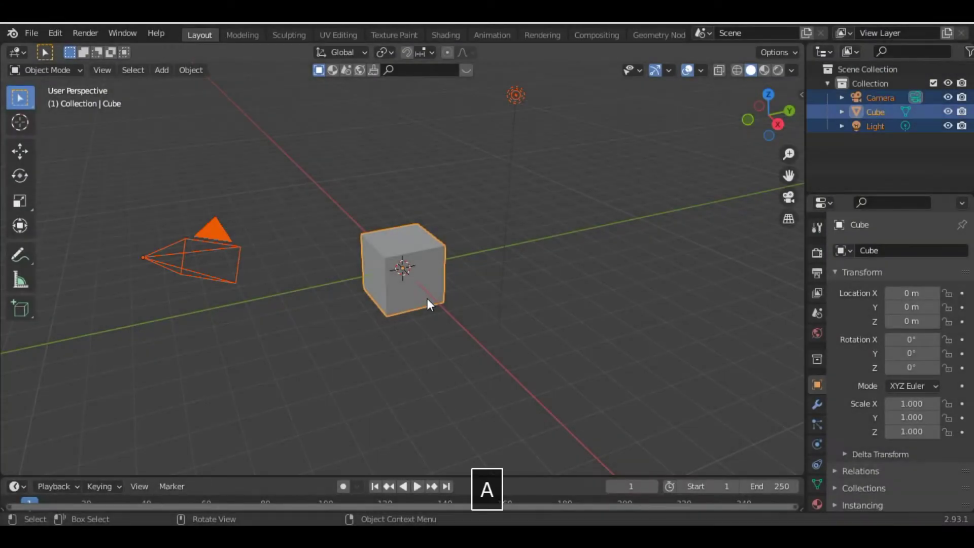
Step: Delete the default camera, cube and light, and add a new Path curve
key("x")
key("Return")
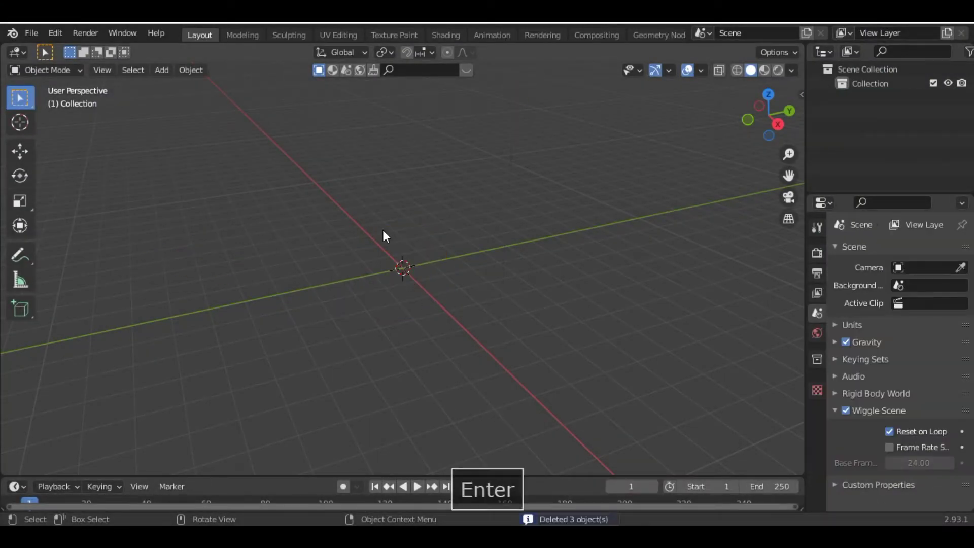
key("shift+a")
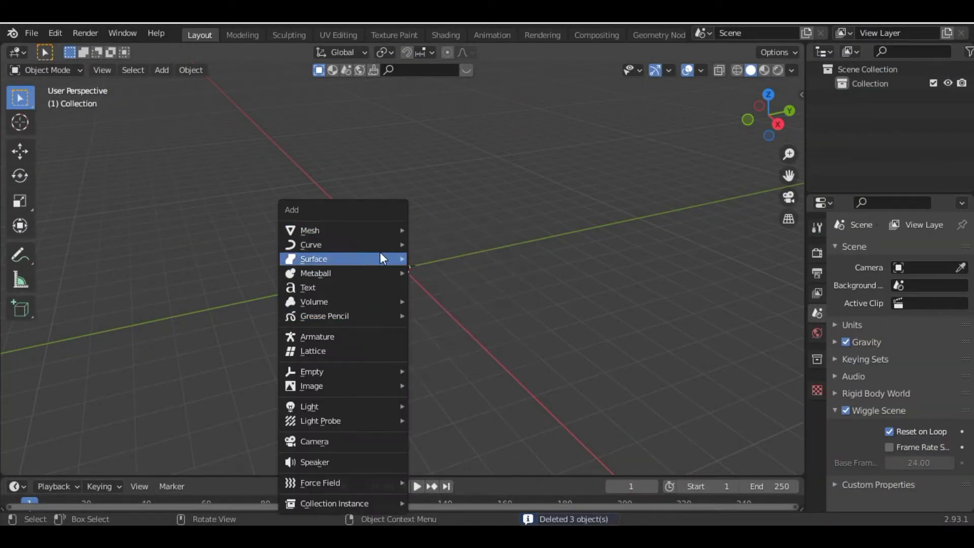
mouse_move(376, 243)
left_click(489, 307)
Step: In top view Edit Mode, extrude the path's left end upward and then right
scroll(419, 244, "up", 2)
key("KP_Home")
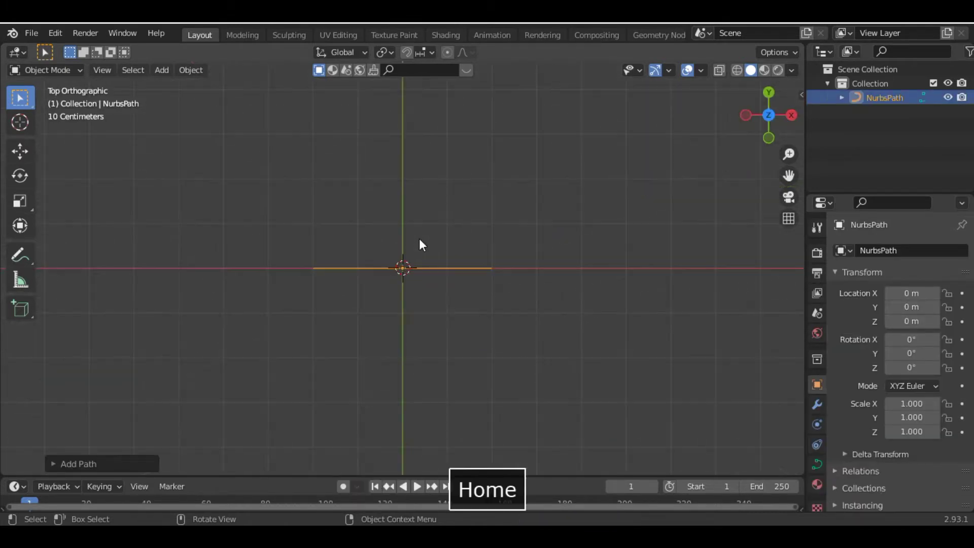
key("Tab")
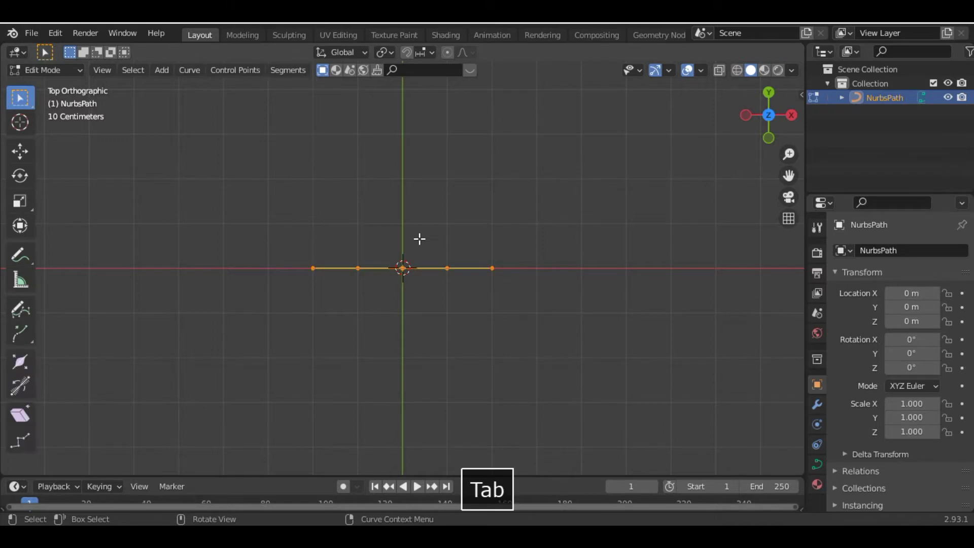
scroll(419, 239, "down", 5)
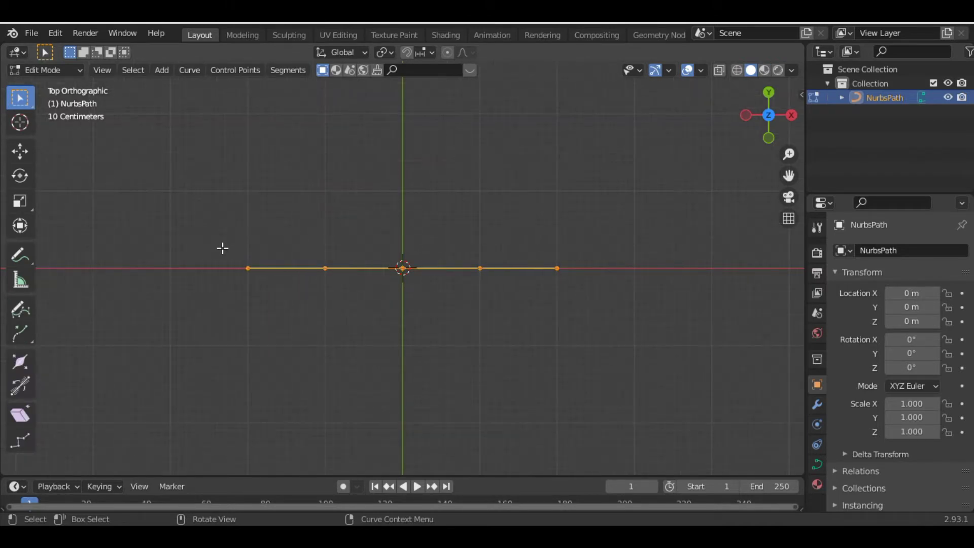
left_click(247, 268)
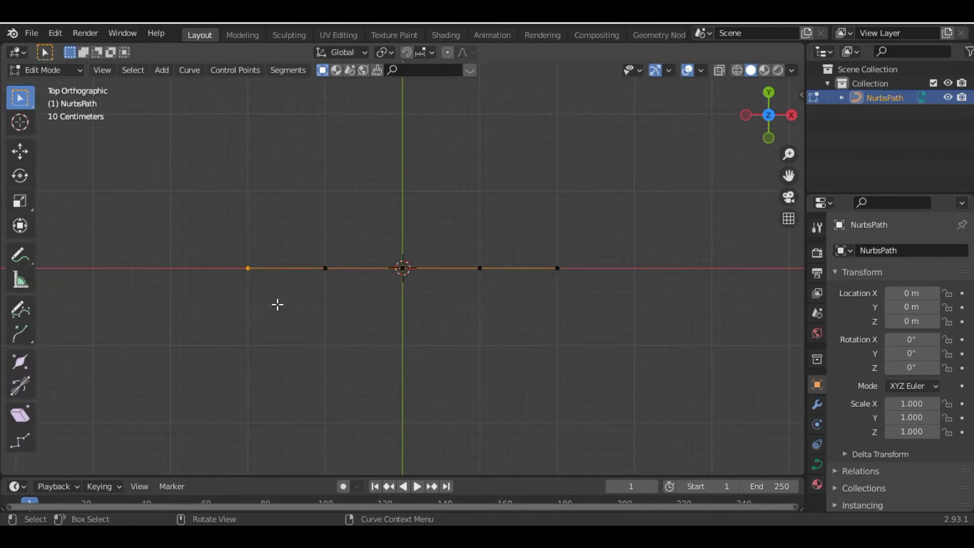
key("e")
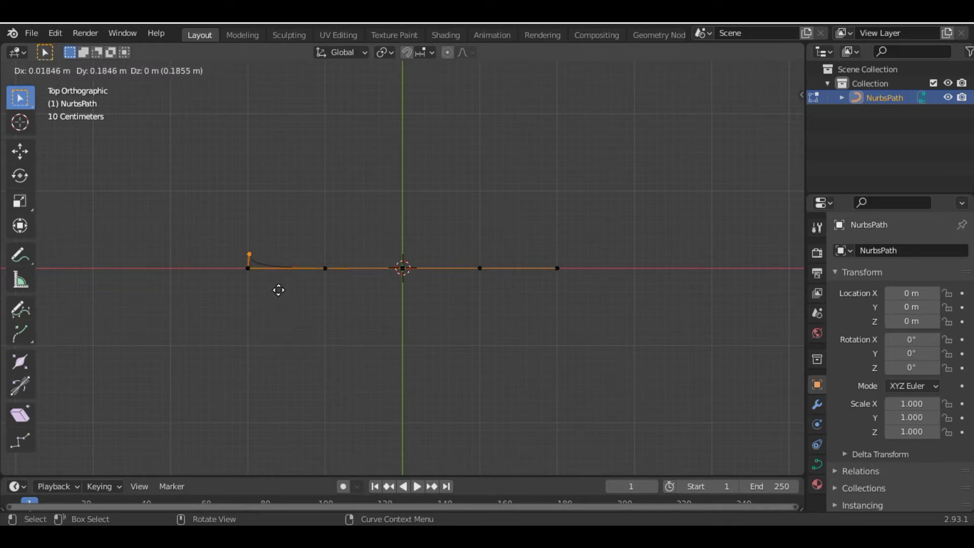
key("y")
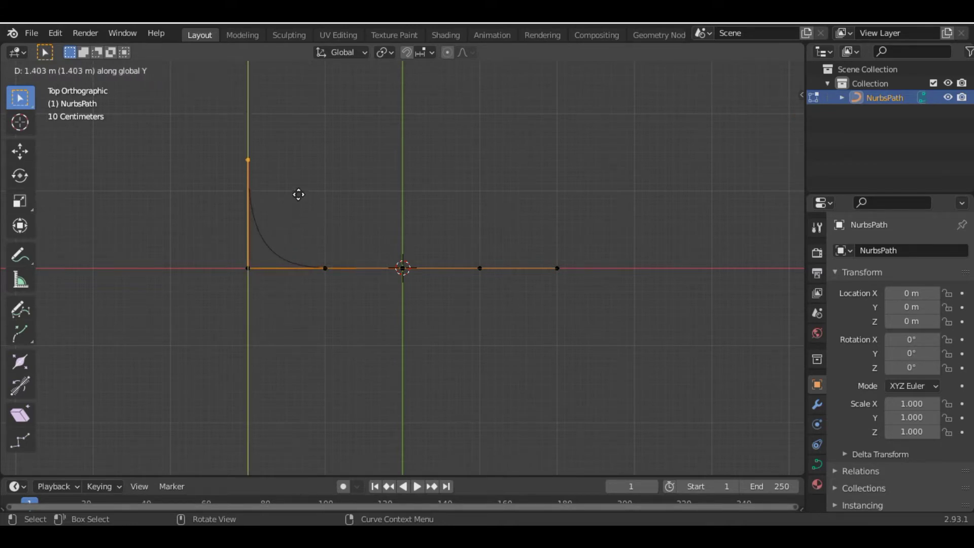
left_click(299, 195)
key("e")
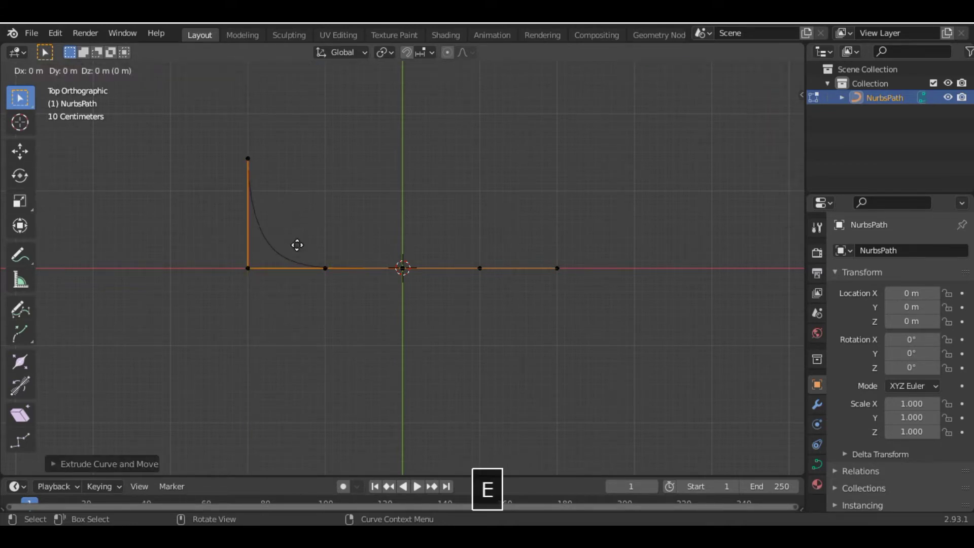
key("x")
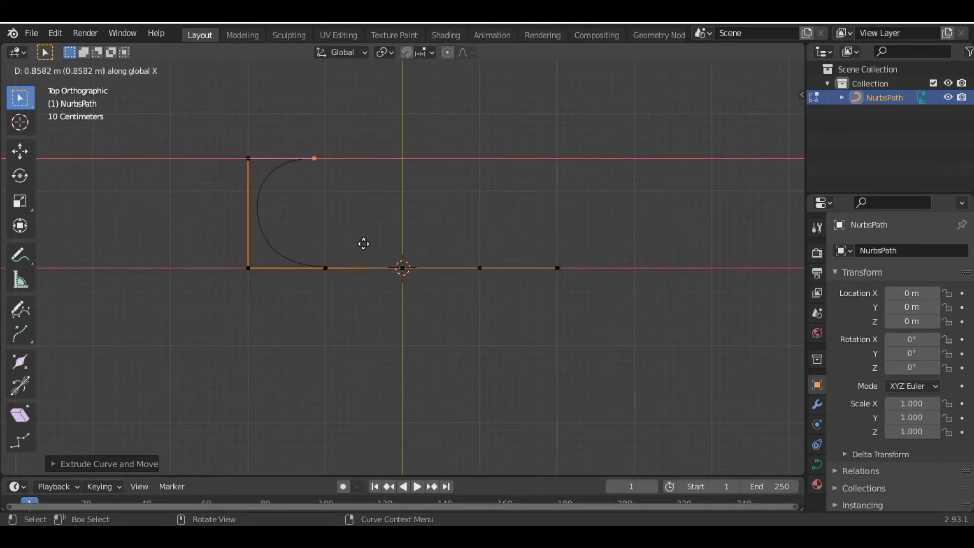
left_click(364, 244)
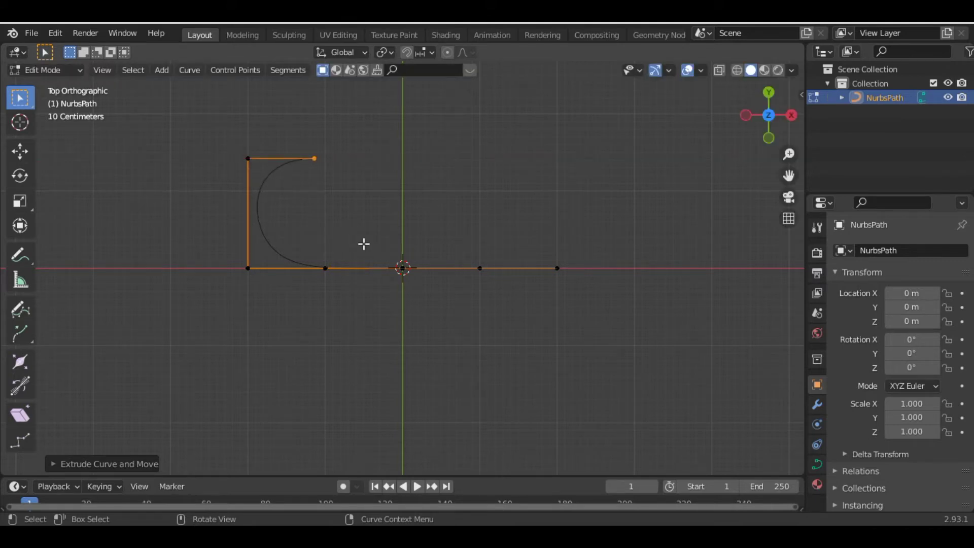
Step: Extrude four more points, alternating vertical and horizontal, to continue the loop outline
key("e")
key("y")
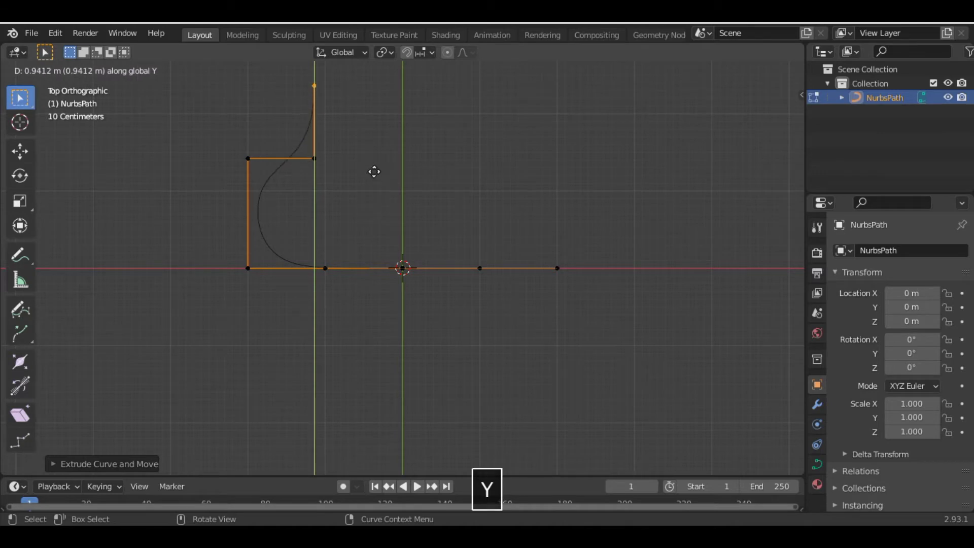
left_click(380, 207)
key("e")
key("x")
left_click(449, 205)
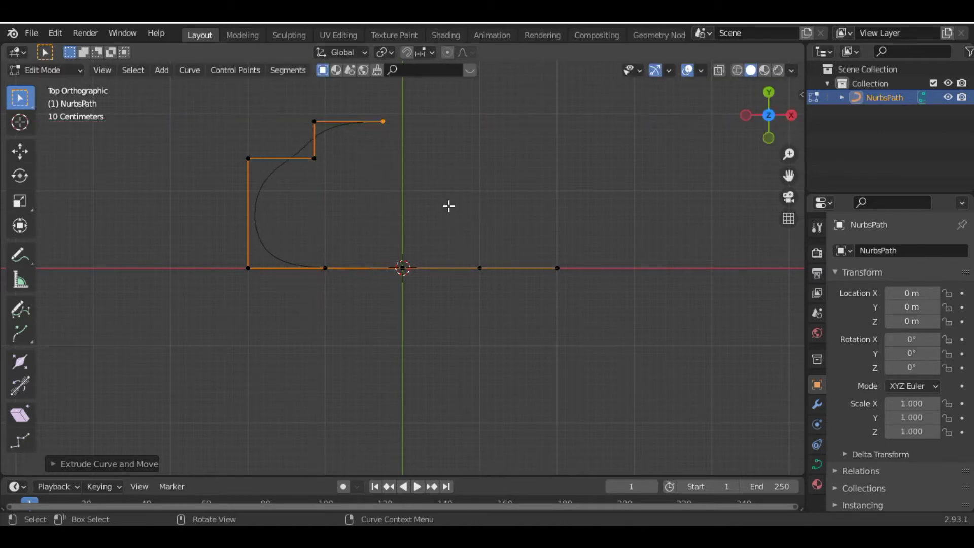
key("e")
key("y")
left_click(463, 264)
key("e")
key("x")
left_click(530, 272)
Step: Drop the path's original right end below the baseline and raise its centre point slightly
left_click(467, 261)
key("g")
key("y")
left_click(516, 378)
left_click(412, 278)
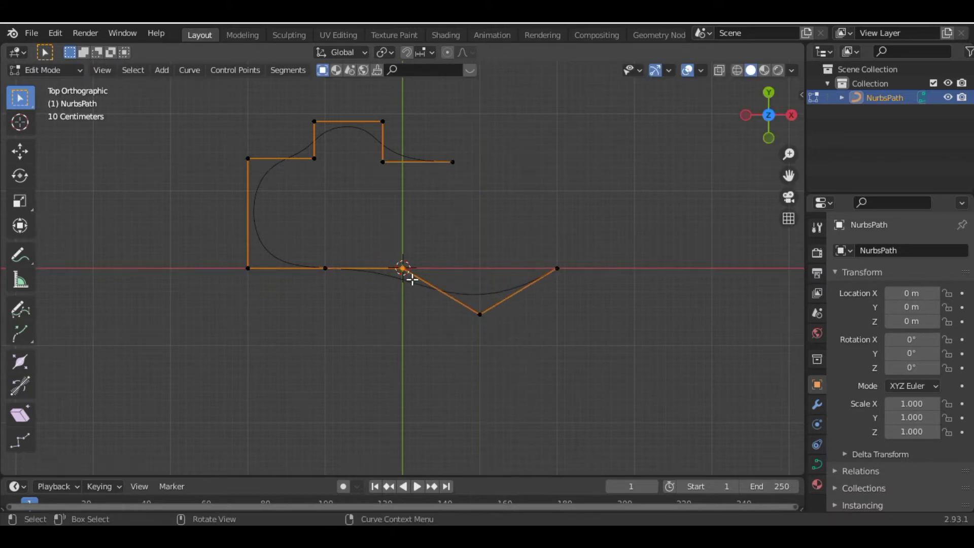
key("g")
key("y")
left_click(409, 263)
Step: Extrude two more points from the upper end, down and right toward the baseline
left_click(450, 147)
key("e")
key("x")
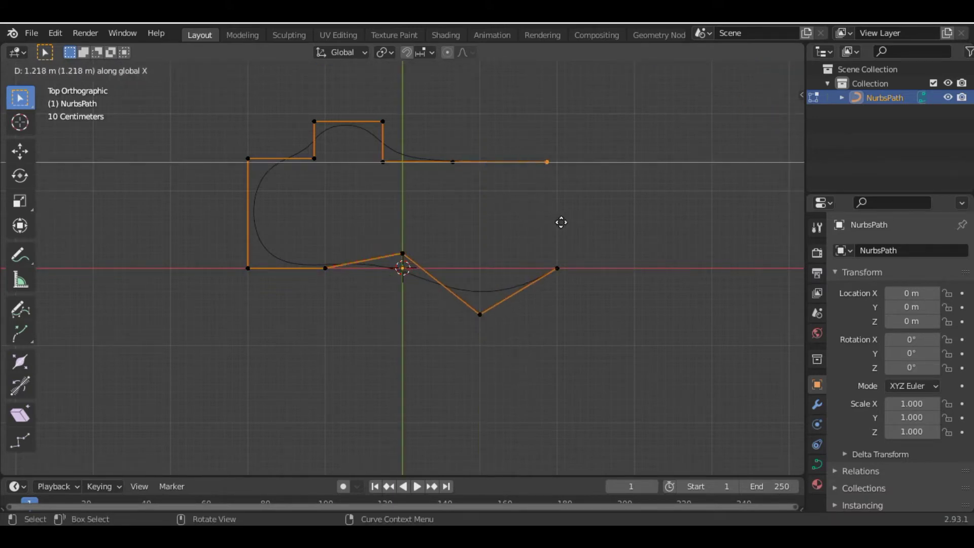
key("y")
left_click(555, 263)
key("e")
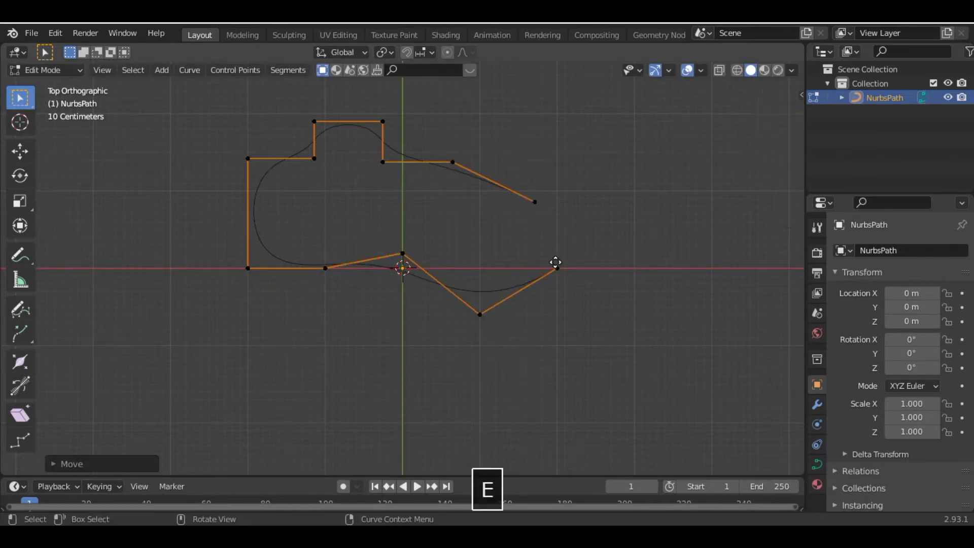
key("z")
key("y")
left_click(563, 299)
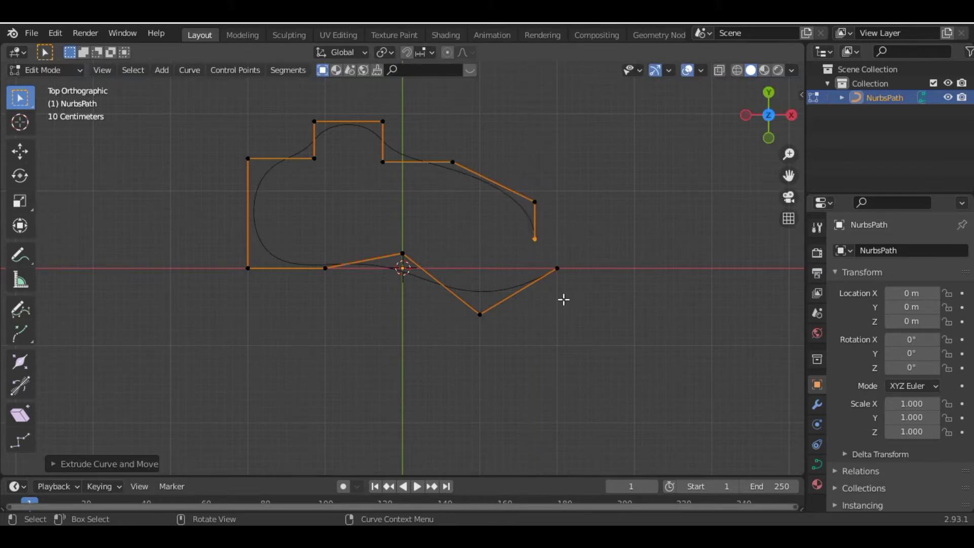
Step: Fine-tune the final end point's position along X and Y, then return to Object Mode
key("g")
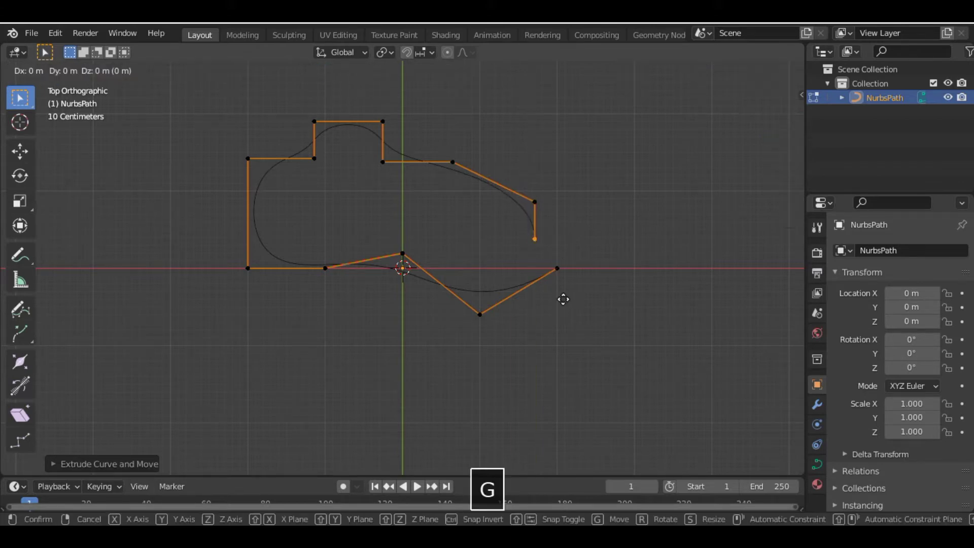
key("x")
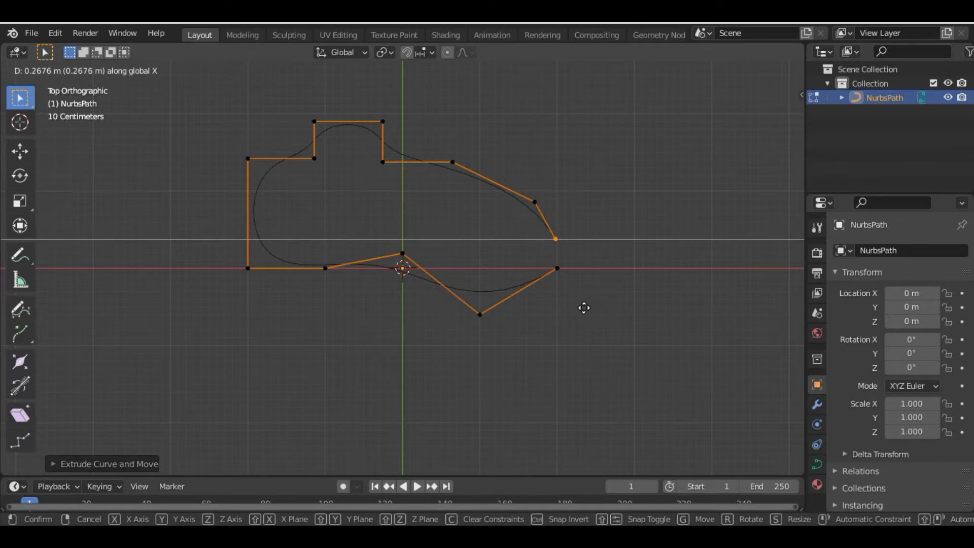
left_click(584, 308)
key("g")
key("z")
key("y")
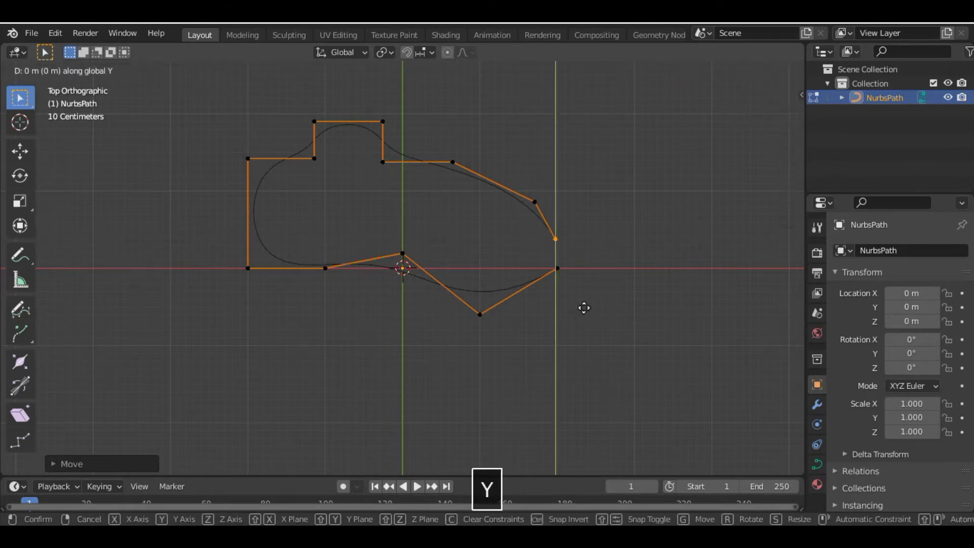
left_click(586, 323)
key("Tab")
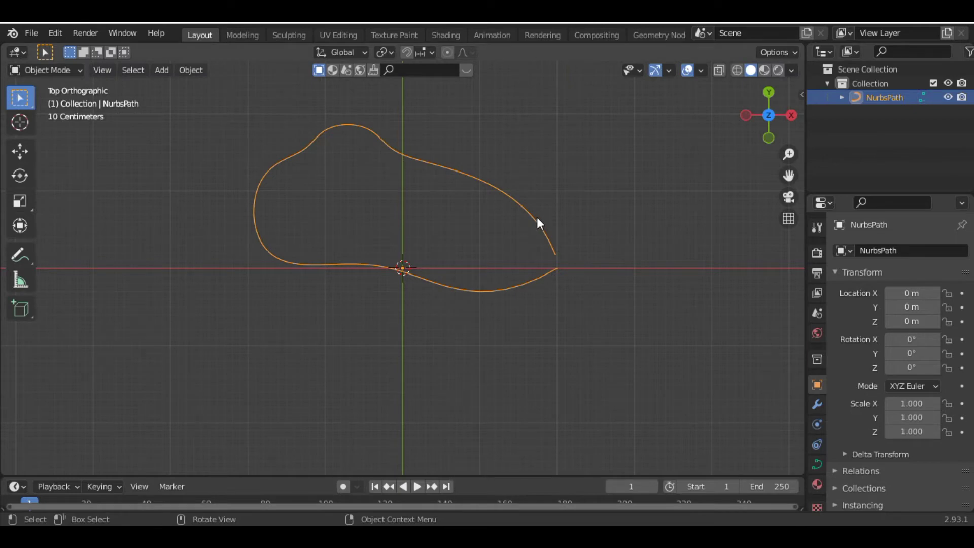
Step: In the curve's Geometry settings, set the bevel depth to 0.01 m
key("Tab")
left_click(816, 461)
scroll(903, 443, "down", 5)
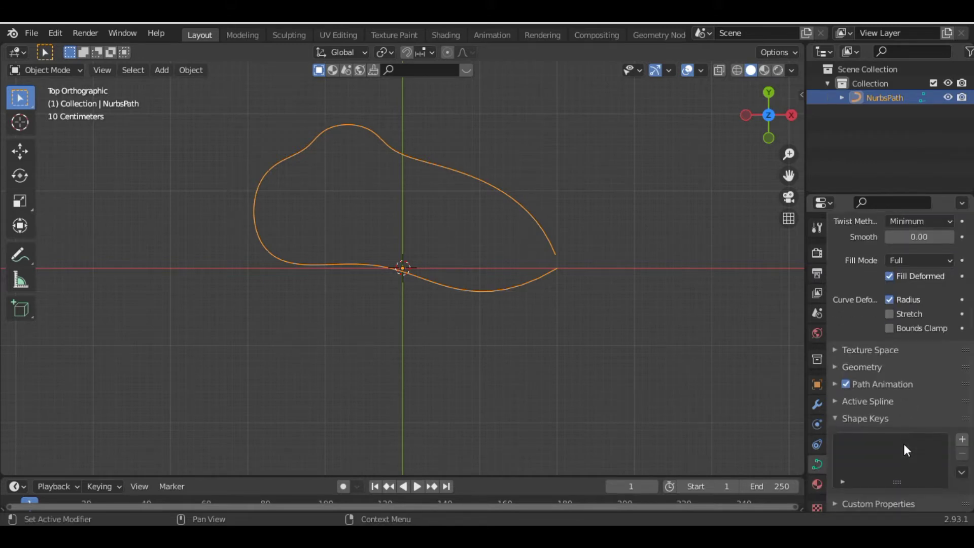
left_click(861, 368)
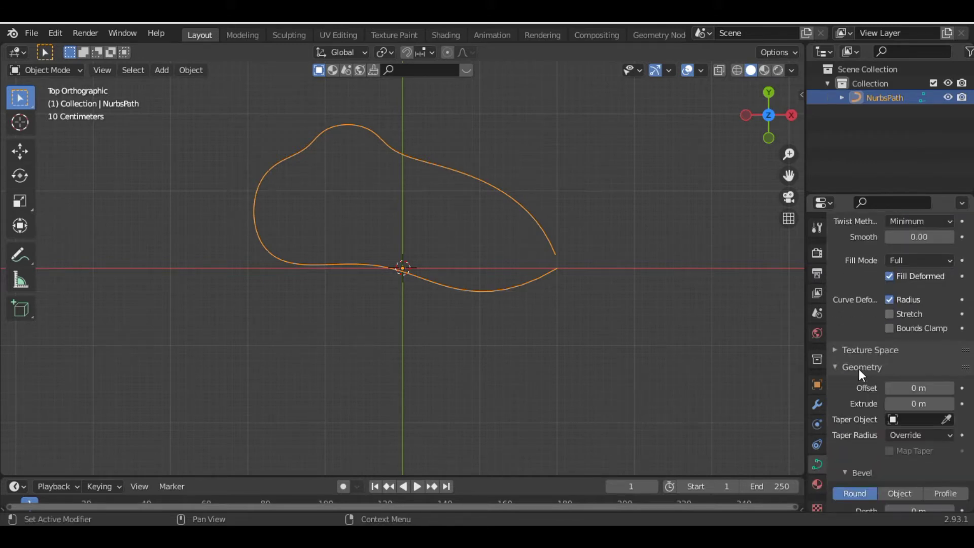
scroll(869, 445, "down", 8)
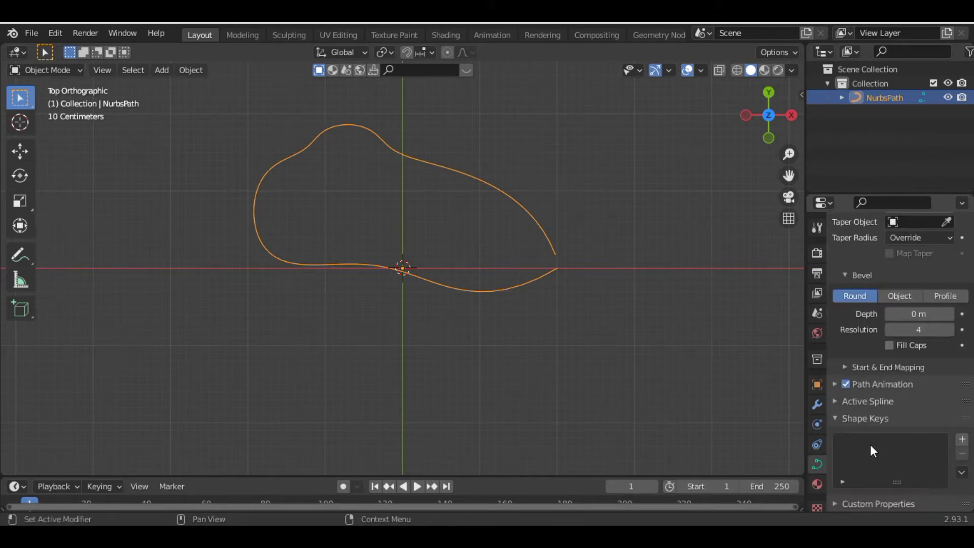
left_click(932, 313)
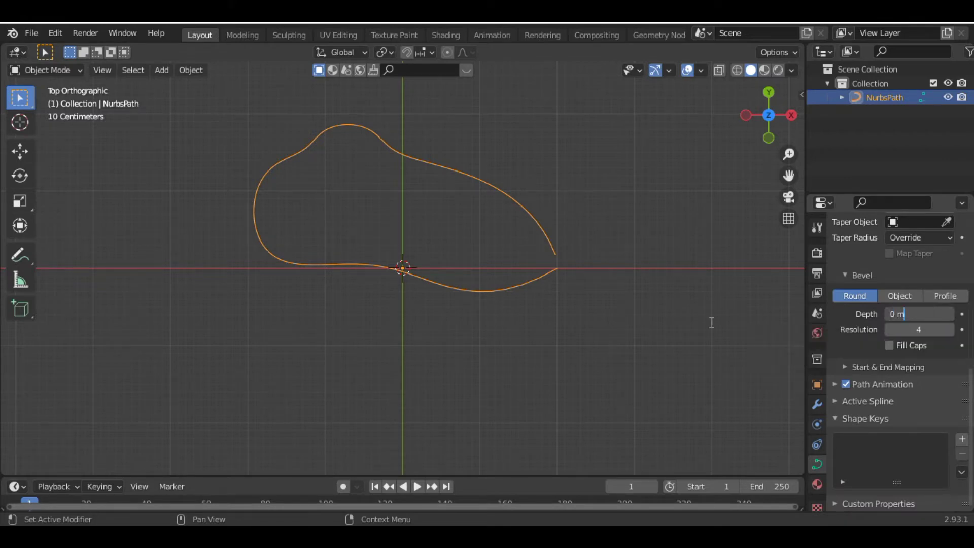
type("0.01")
key("Return")
Step: Correct the bevel depth to 0.004 m and raise the bevel resolution to 5
scroll(711, 322, "up", 2)
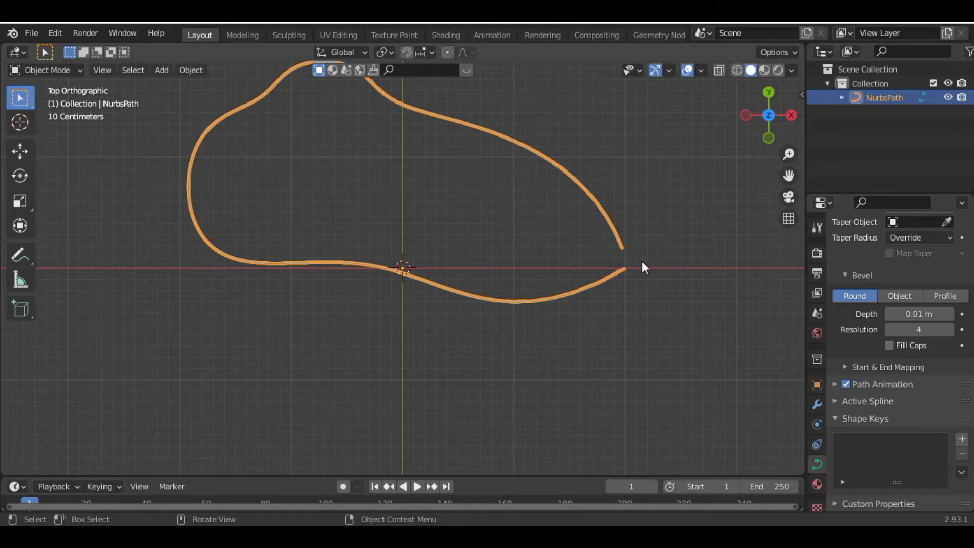
left_click(923, 315)
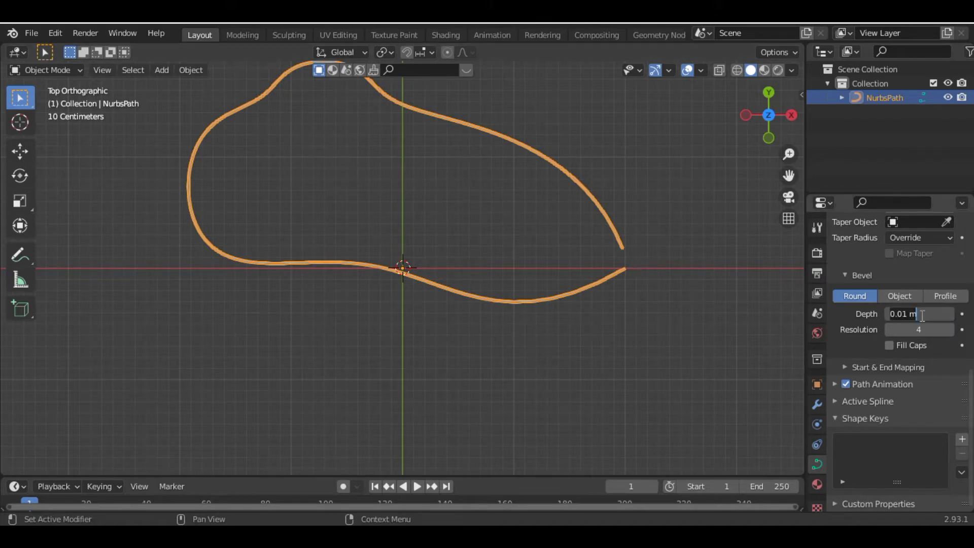
type("0.004")
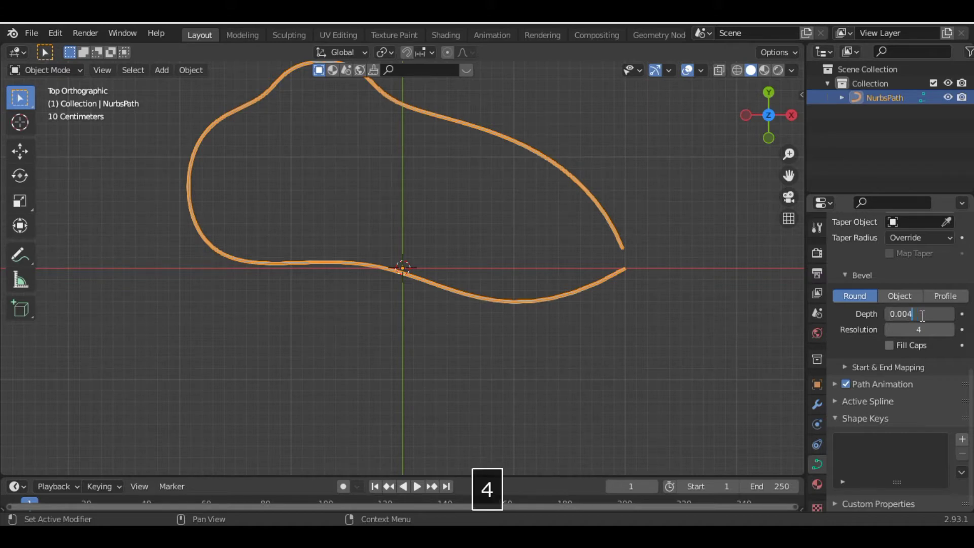
key("Return")
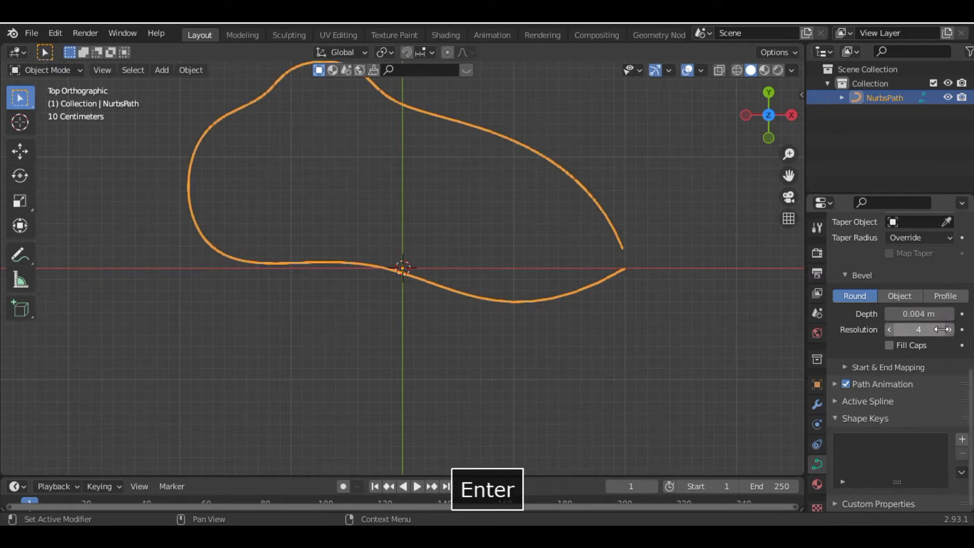
left_click(949, 330)
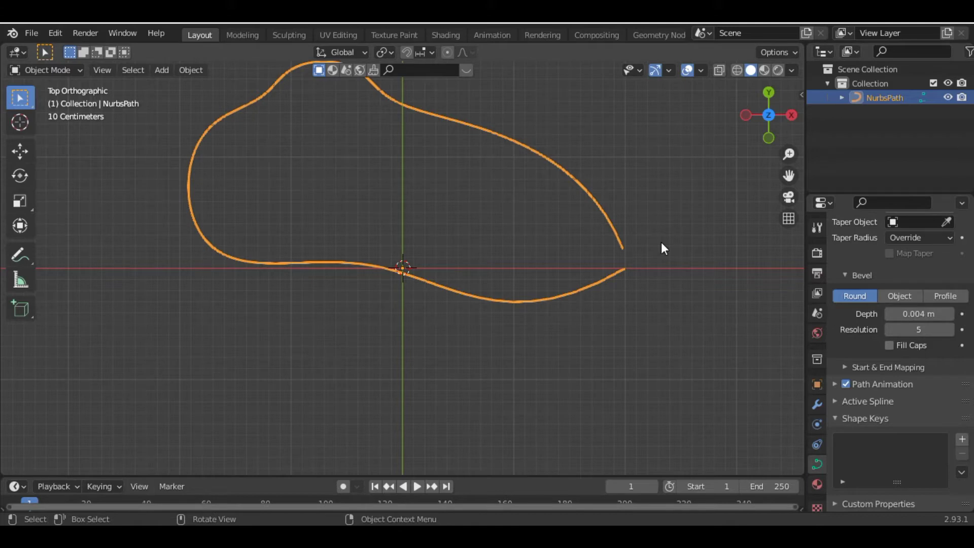
key("Tab")
key("Tab")
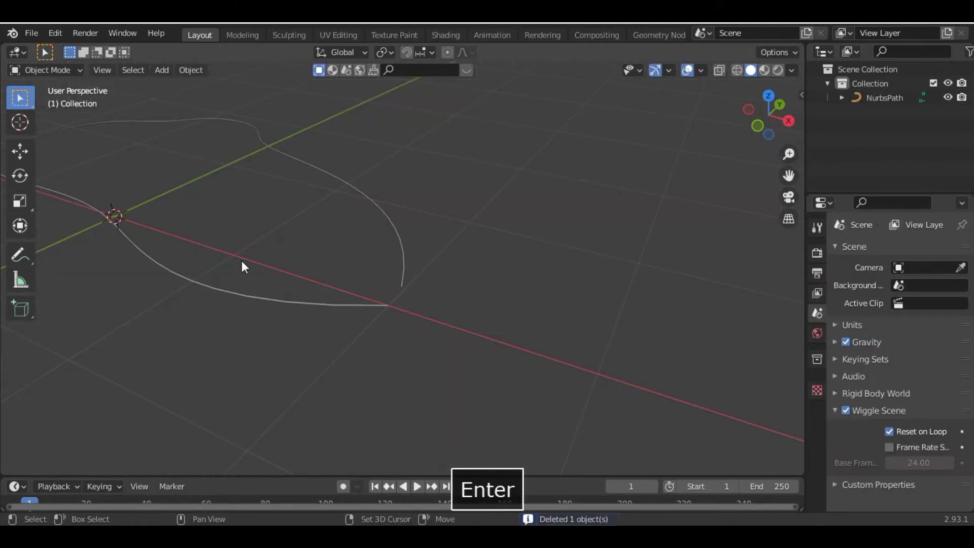
Step: Add a cube mesh at the origin and scale it down to a tiny size
key("shift+a")
mouse_move(221, 236)
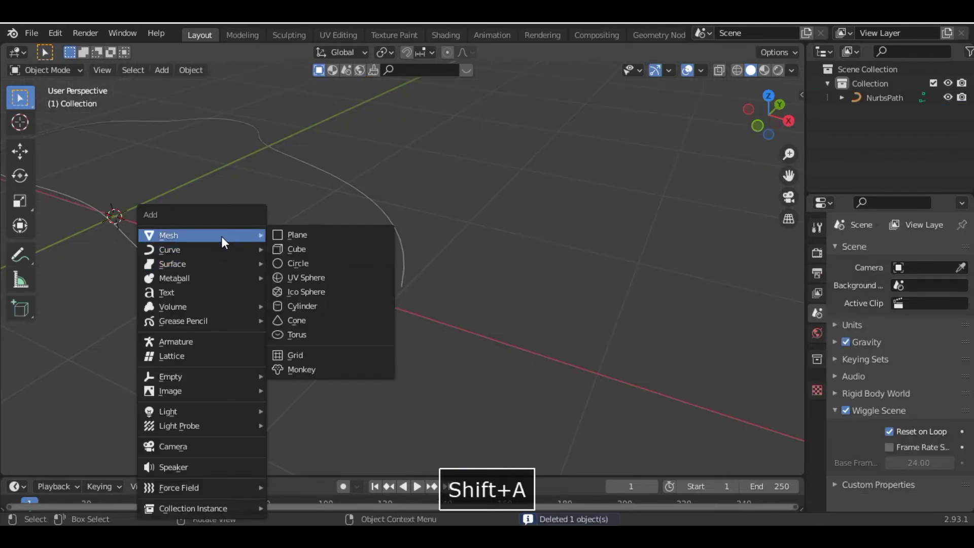
left_click(336, 249)
key("s")
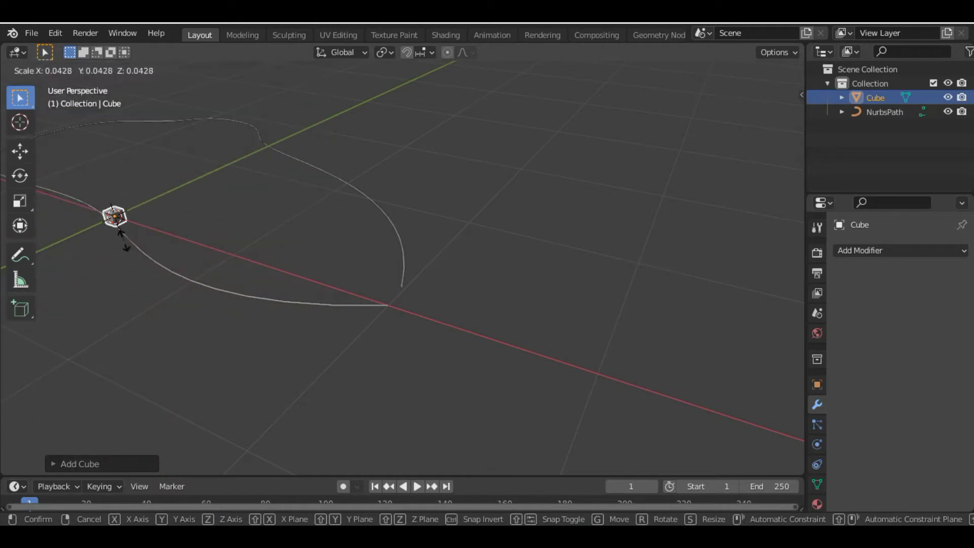
left_click(117, 225)
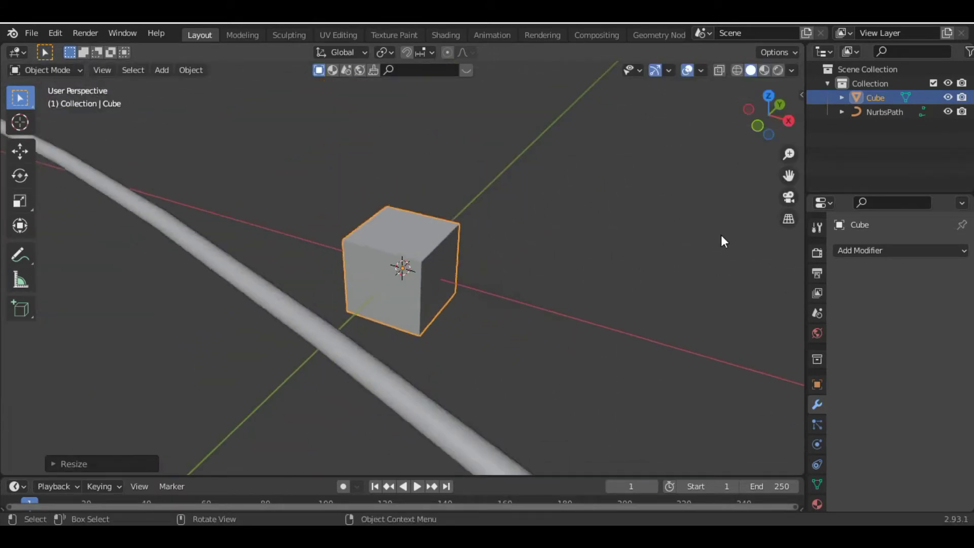
key("s")
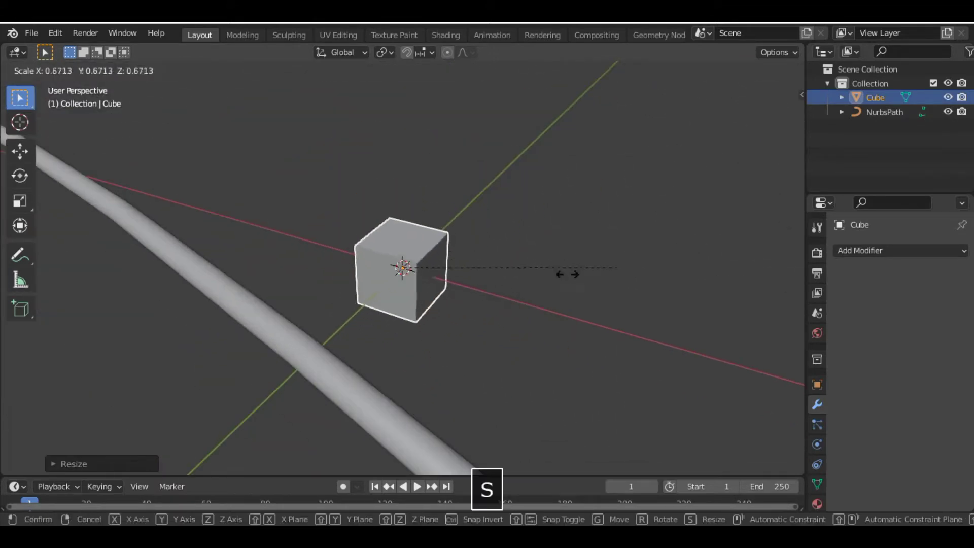
left_click(497, 277)
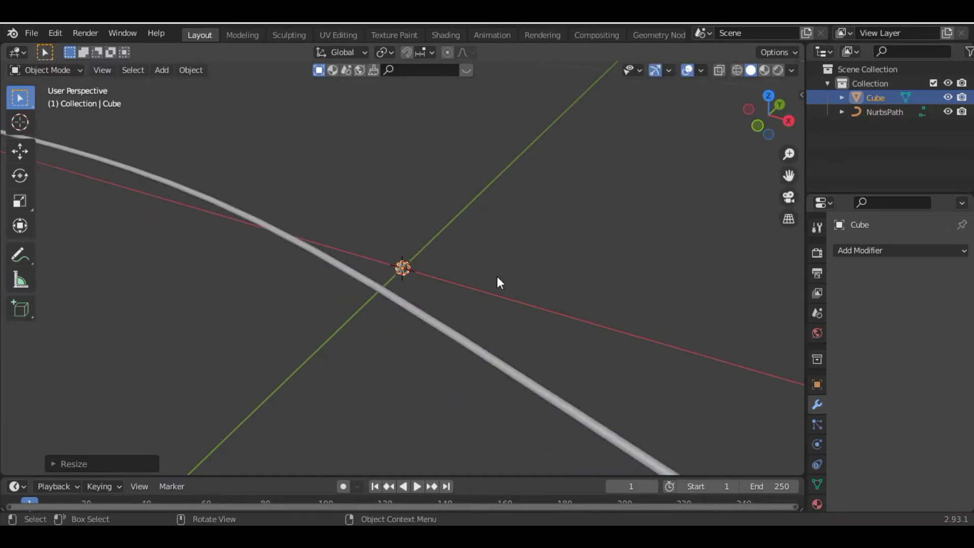
key("s")
left_click(515, 282)
Step: Add a Bevel modifier to the cube and apply it permanently
left_click(846, 250)
left_click(689, 304)
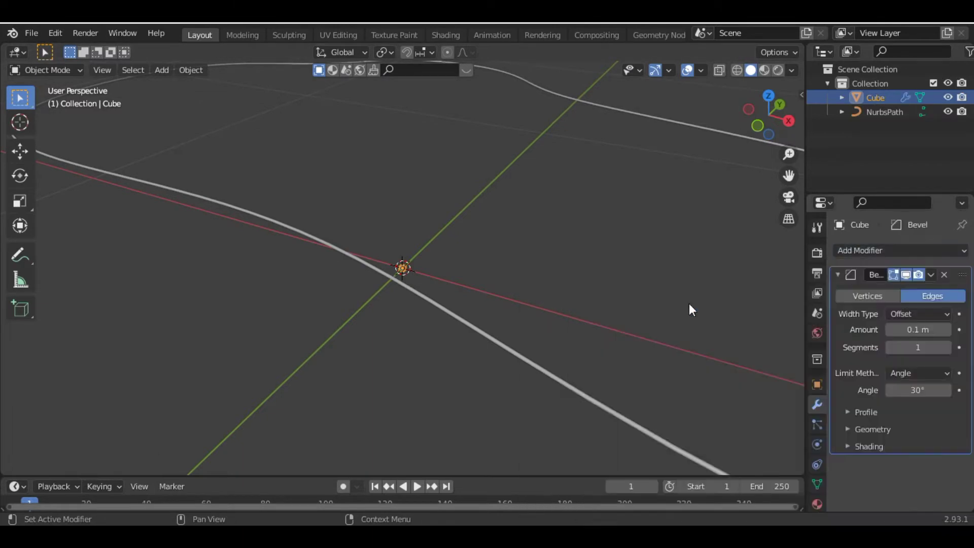
left_click(933, 275)
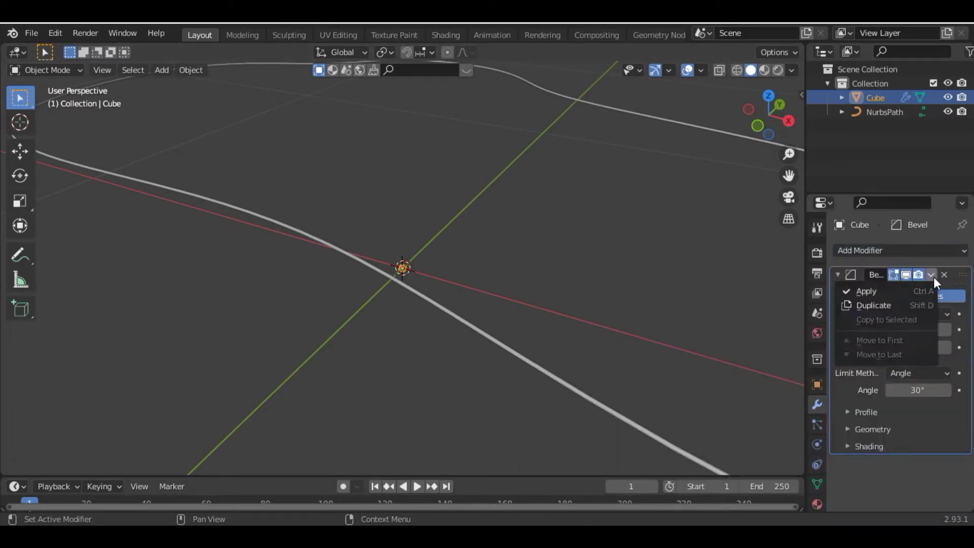
left_click(899, 291)
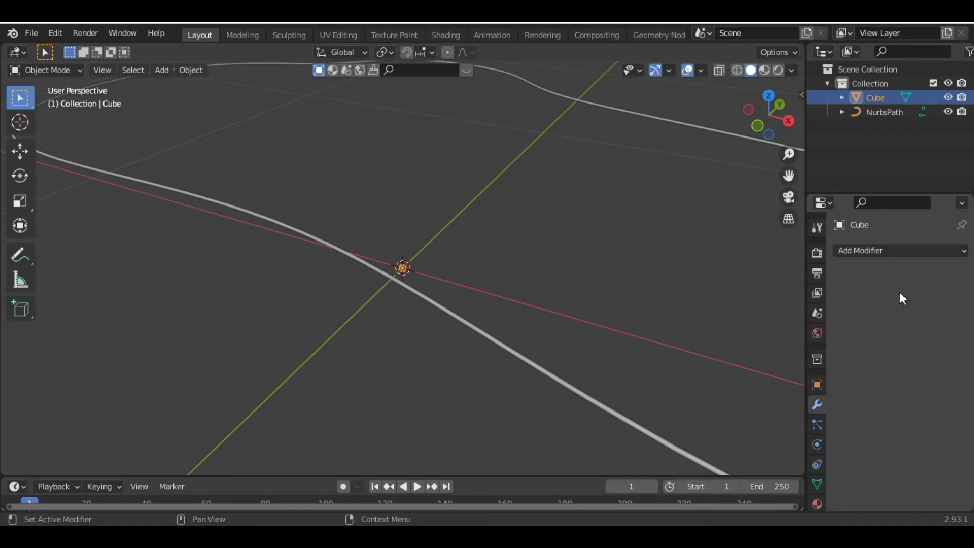
left_click(863, 250)
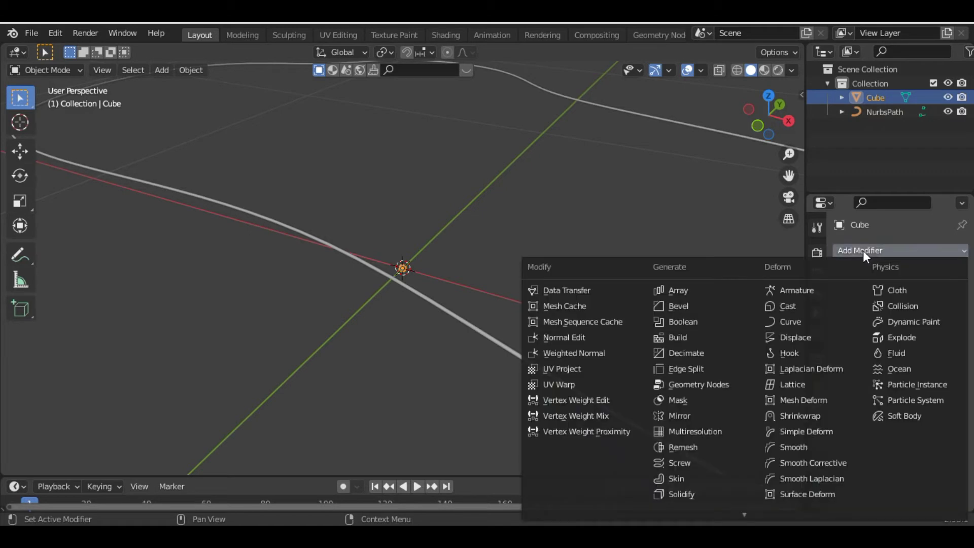
Step: Add an Array modifier to the tiny cube and raise its Count to 6
left_click(693, 293)
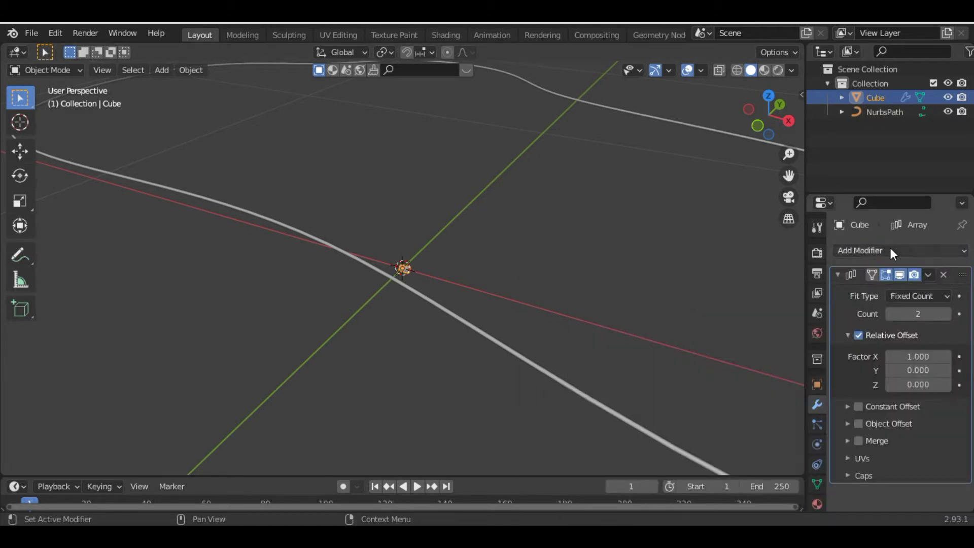
left_click(951, 315)
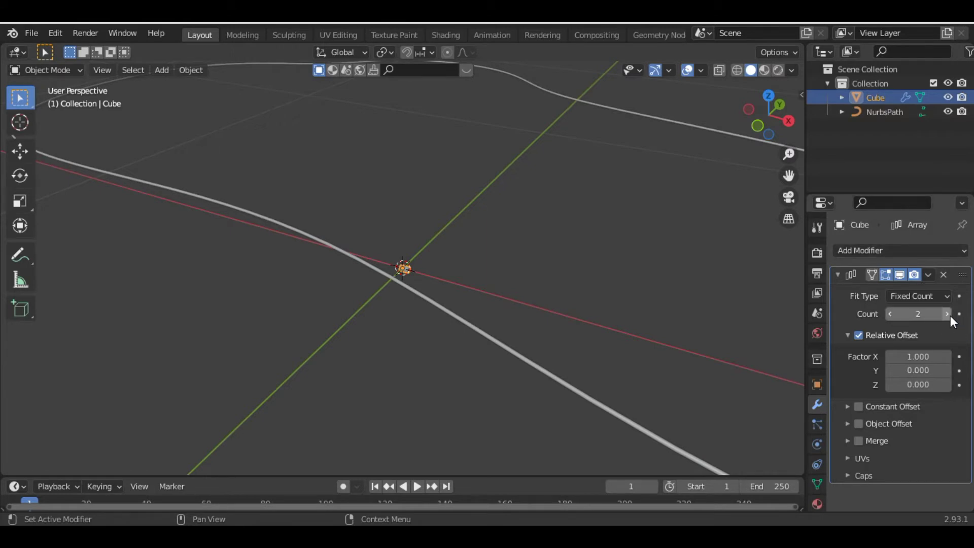
left_click(950, 315)
left_click(950, 315)
left_click(950, 316)
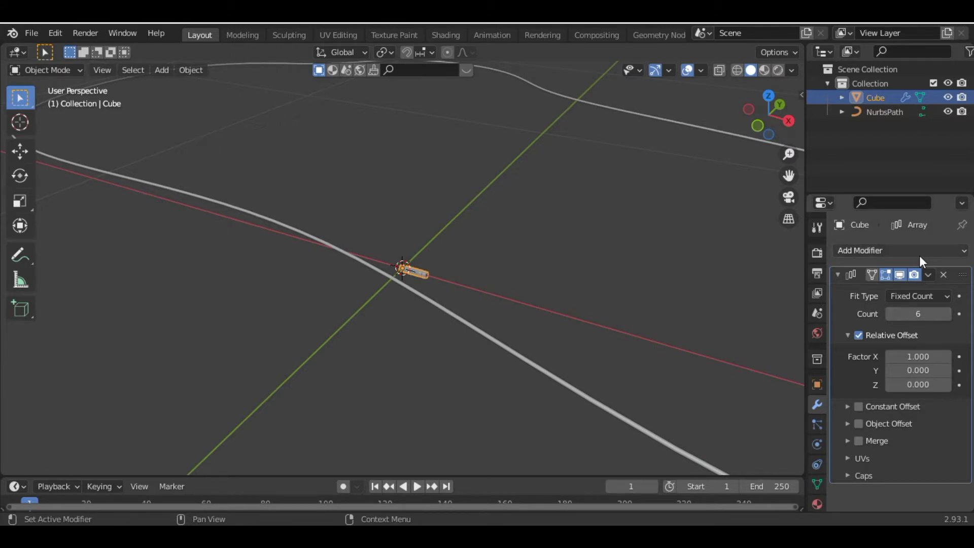
left_click(896, 253)
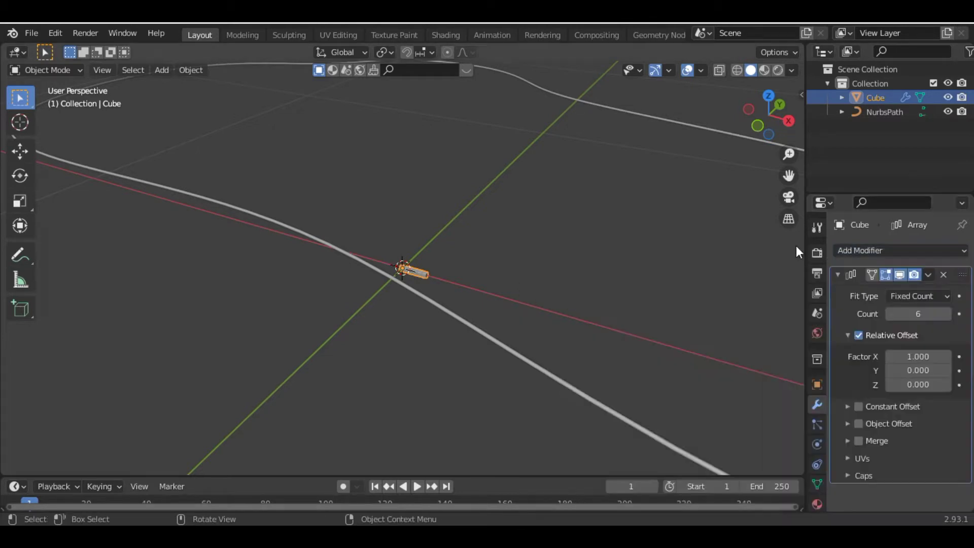
Step: Add a Curve modifier with NurbsPath as the curve object and frame the cubes
left_click(937, 251)
left_click(784, 327)
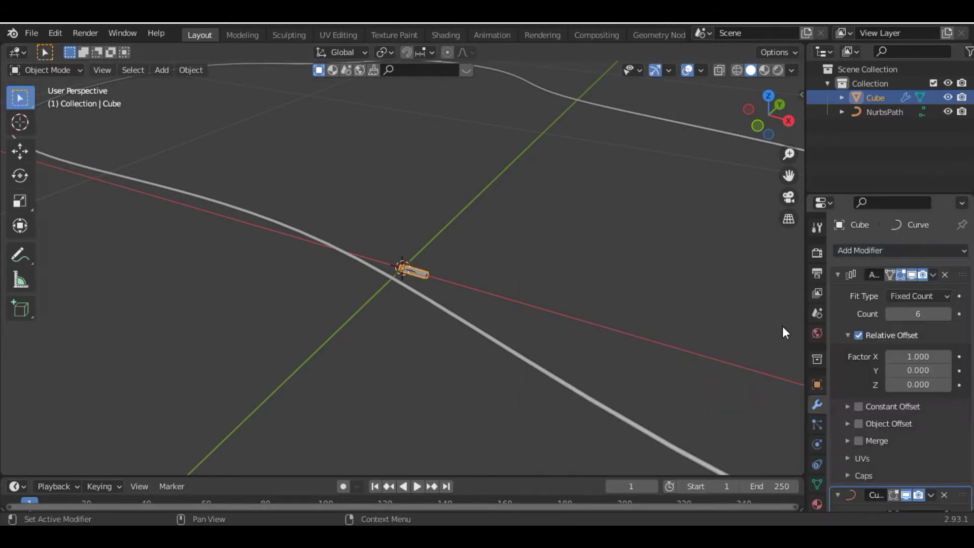
scroll(903, 499, "down", 3)
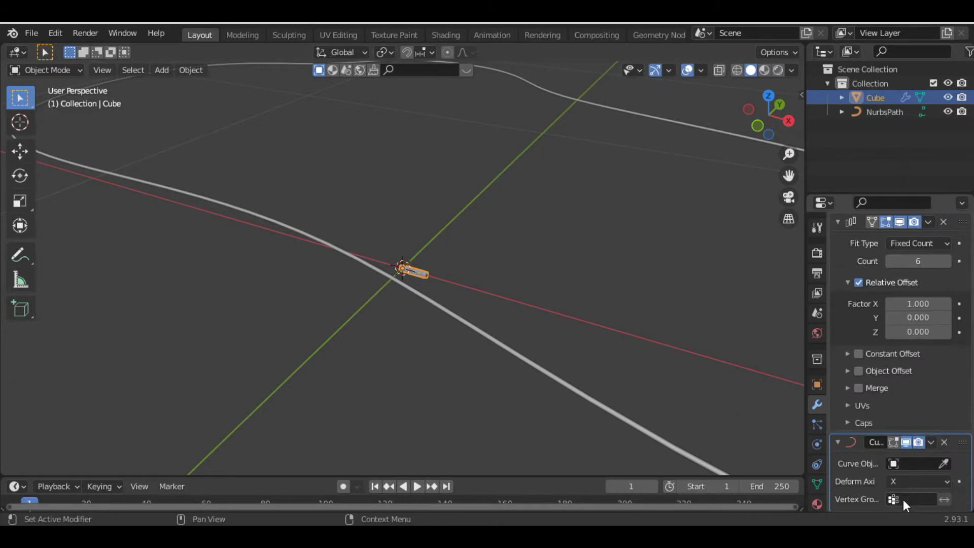
left_click(894, 464)
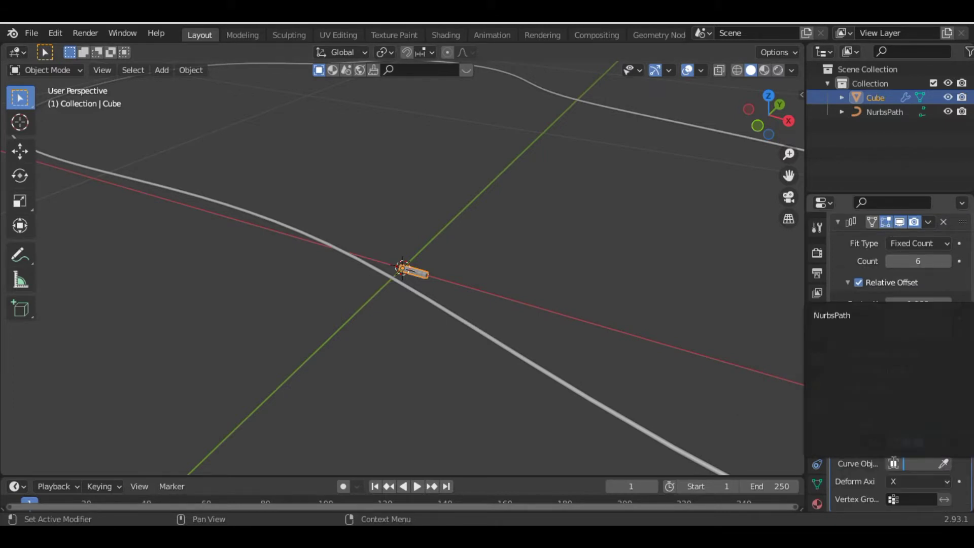
left_click(838, 317)
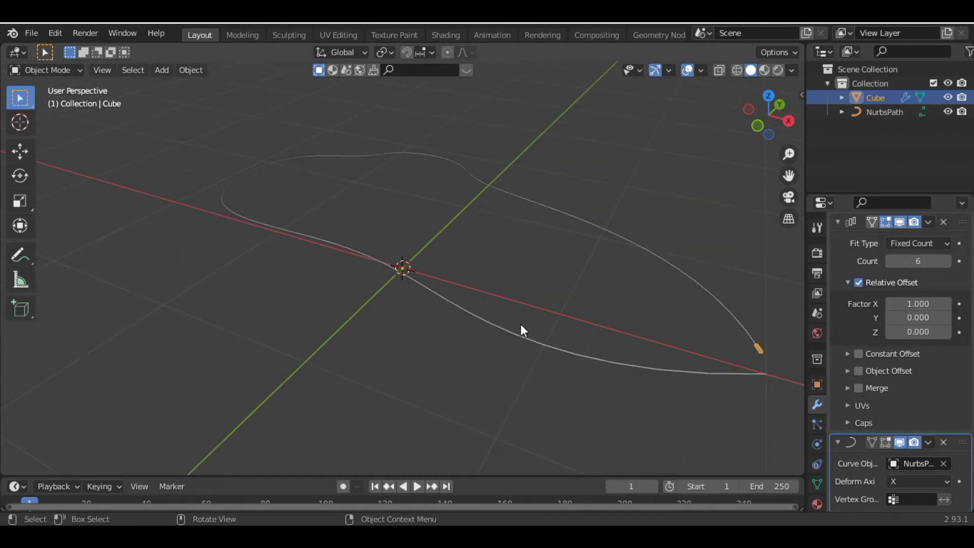
key("Delete")
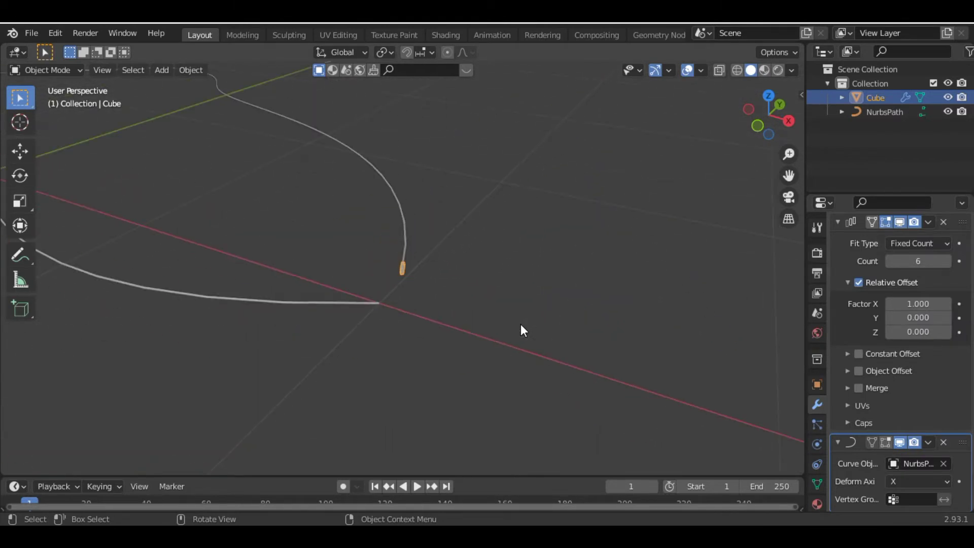
scroll(520, 330, "up", 4)
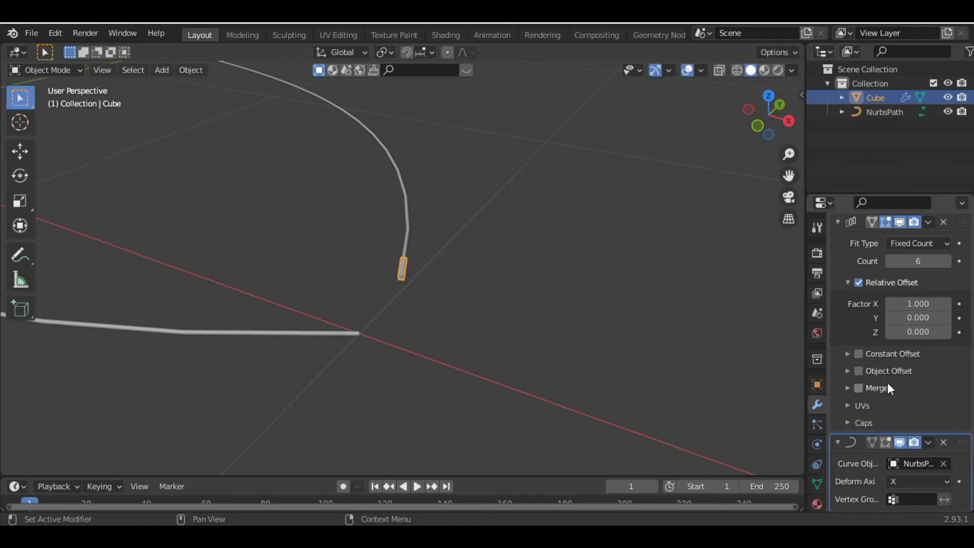
Step: Enable Constant Offset on the array and reduce Distance X to 0.18 m so the cubes nearly touch
left_click(847, 353)
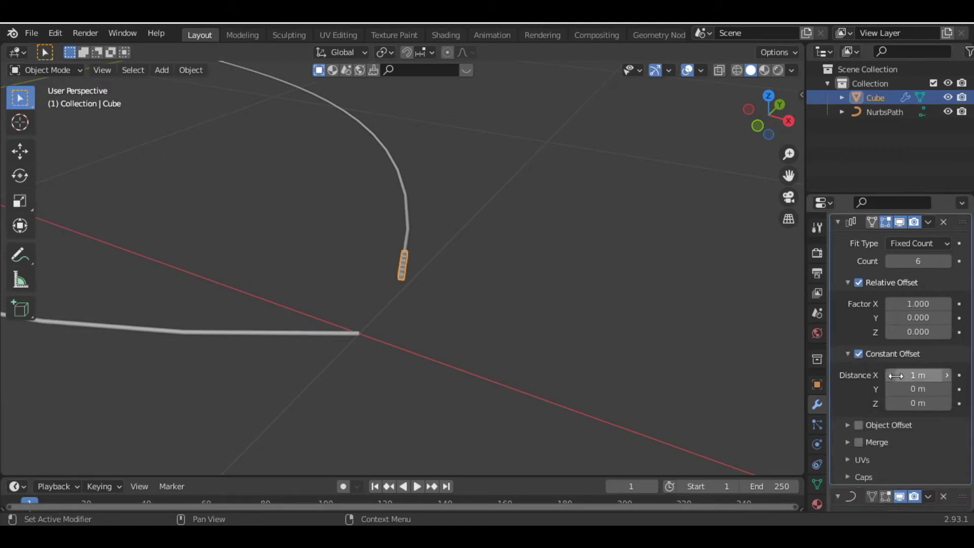
left_click_drag(890, 377, 887, 378)
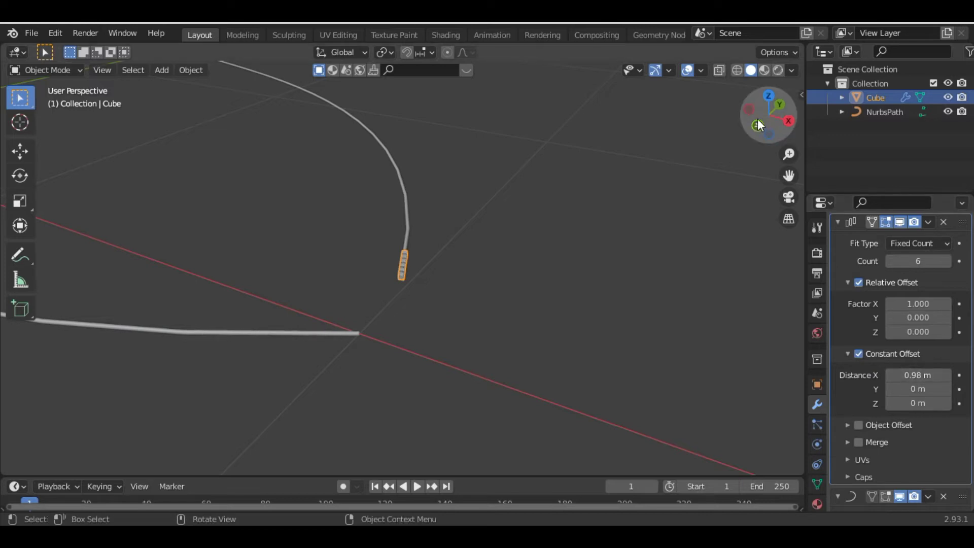
left_click_drag(757, 119, 456, 232)
key("KP_Decimal")
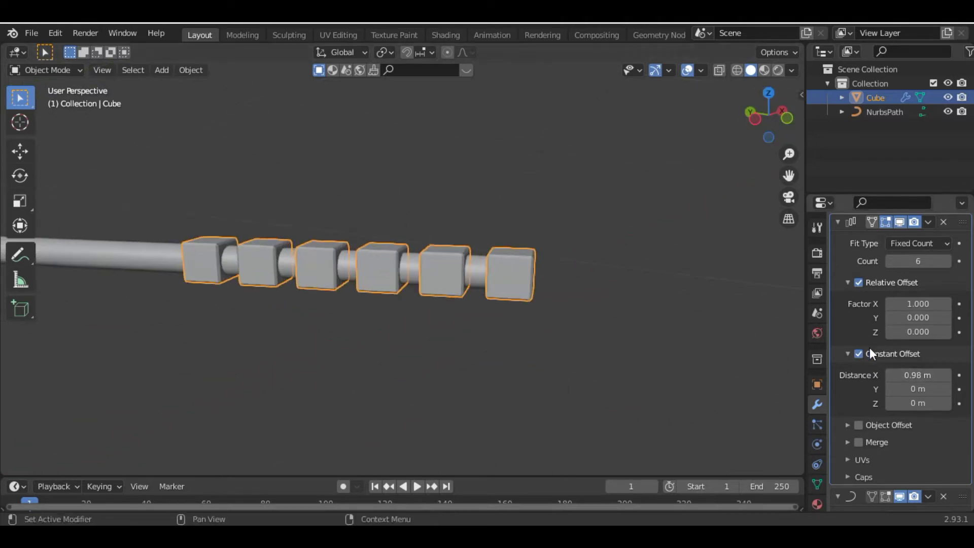
mouse_move(891, 375)
left_mouse_down()
mouse_move(883, 374)
mouse_move(909, 375)
mouse_move(894, 374)
left_mouse_up()
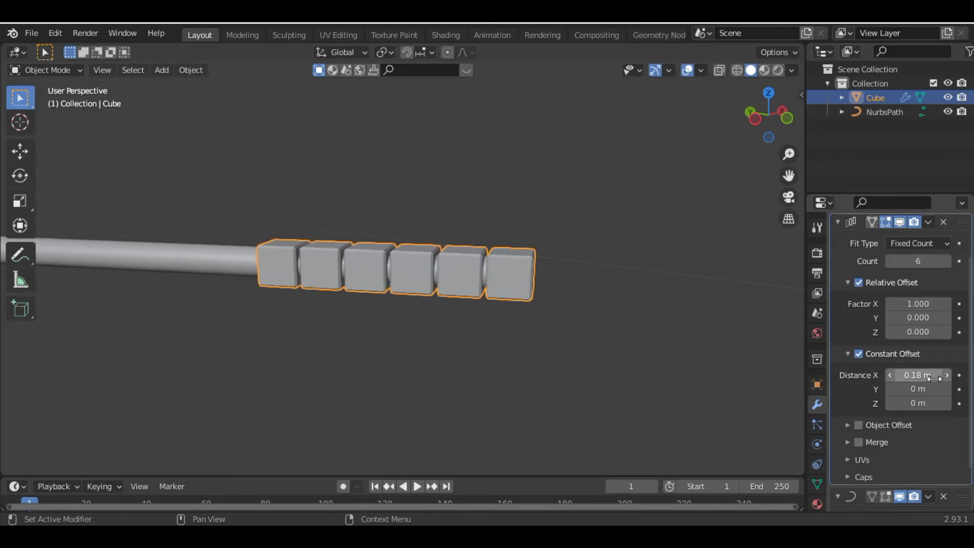
scroll(567, 364, "down", 2)
scroll(566, 364, "down", 5)
middle_click_drag(735, 112, 522, 302)
scroll(520, 296, "up", 4)
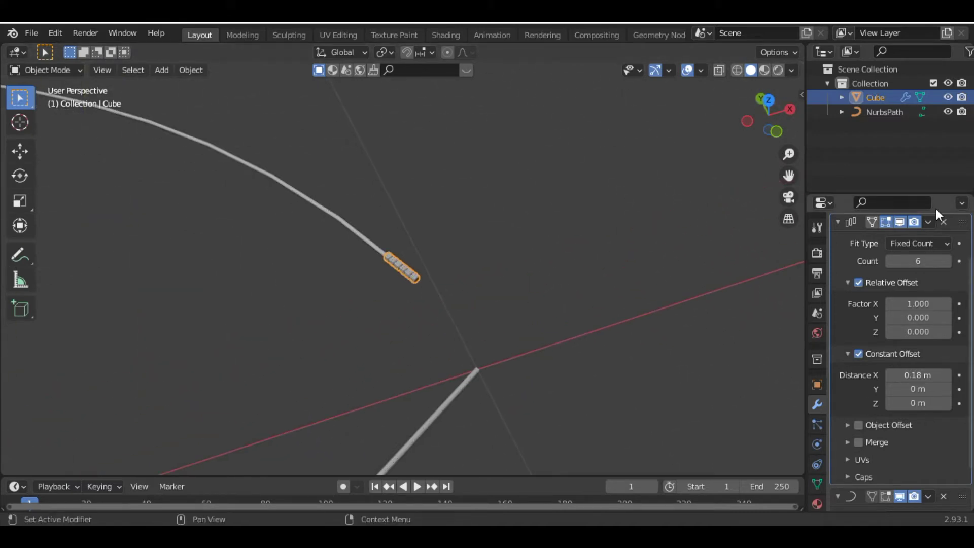
Step: Lengthen the array to about 132 cubes and slide the chain along X
left_click_drag(918, 261, 949, 261)
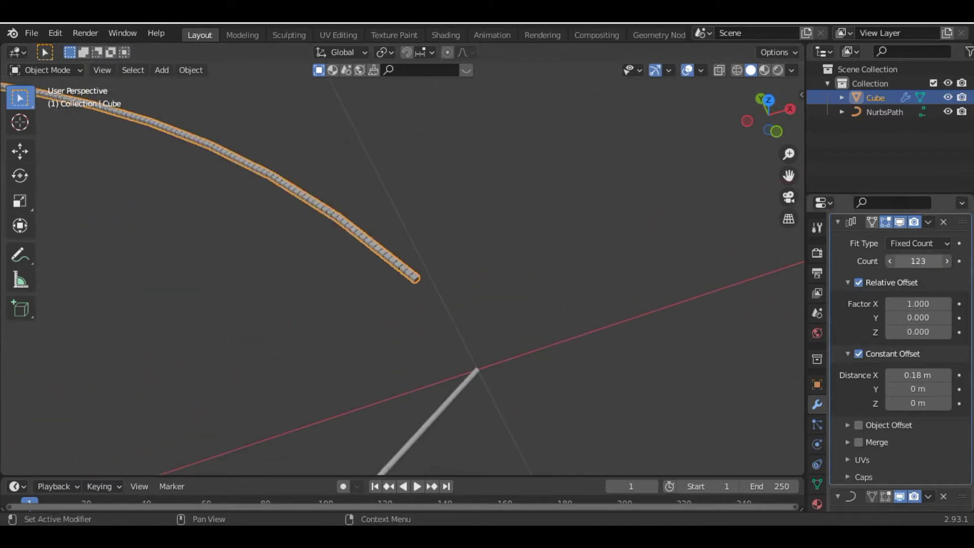
key("KP_7")
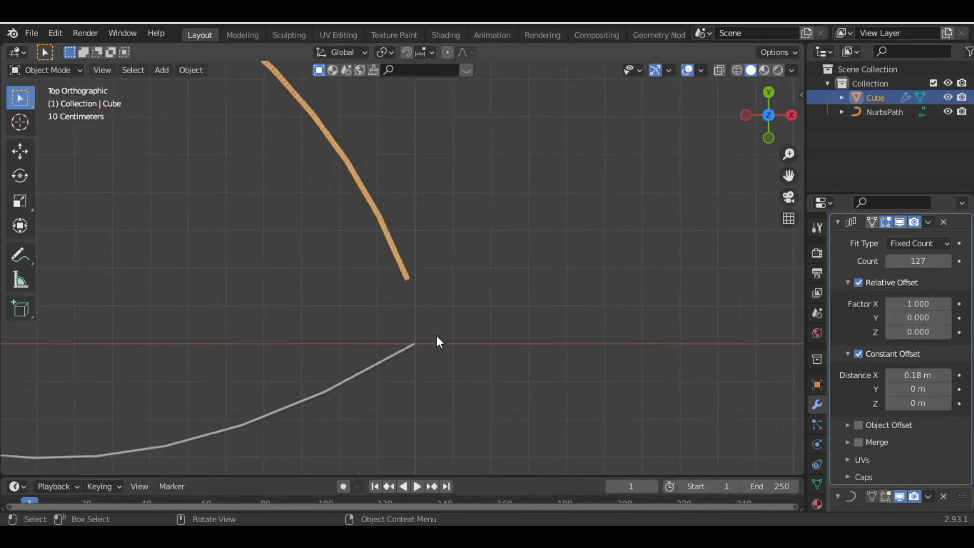
left_click_drag(951, 258, 924, 260)
key("KP_Decimal")
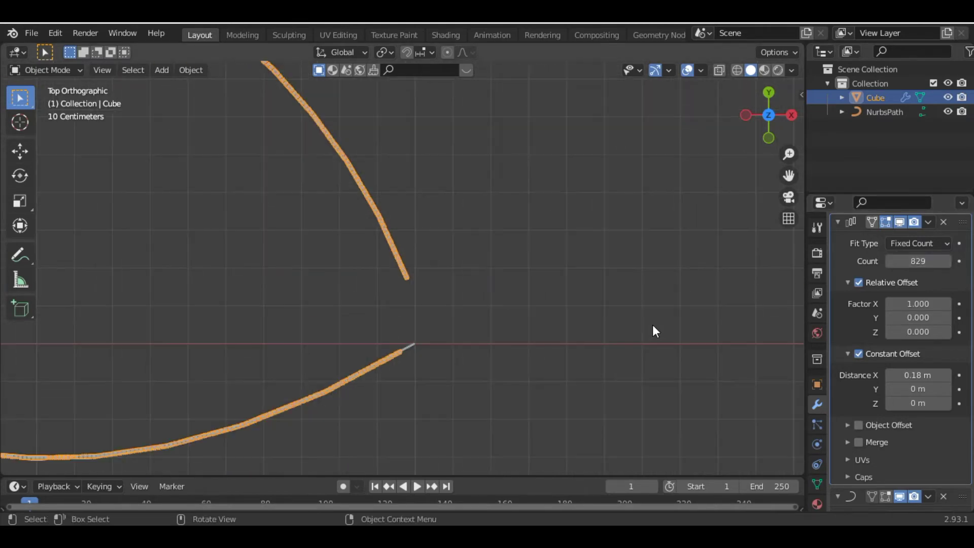
scroll(653, 331, "down", 2)
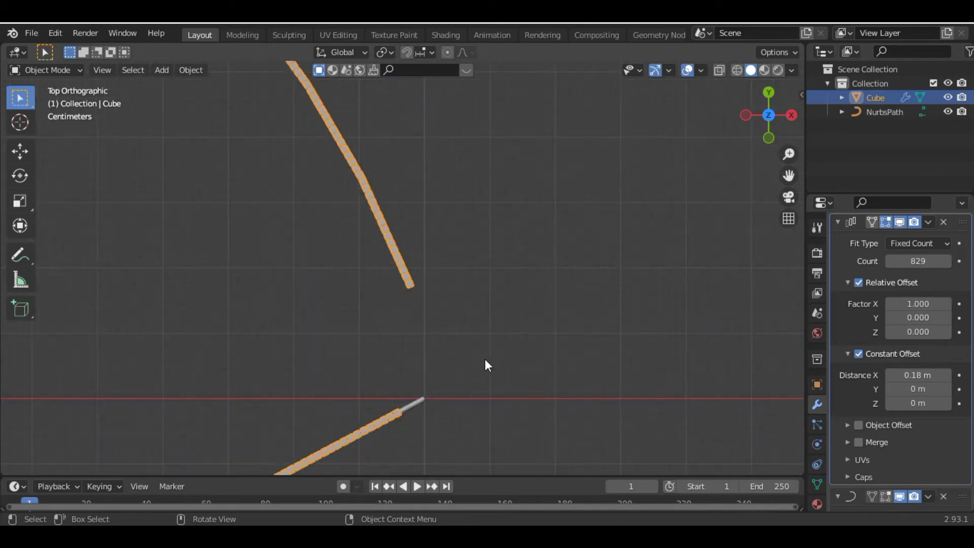
key("g")
key("x")
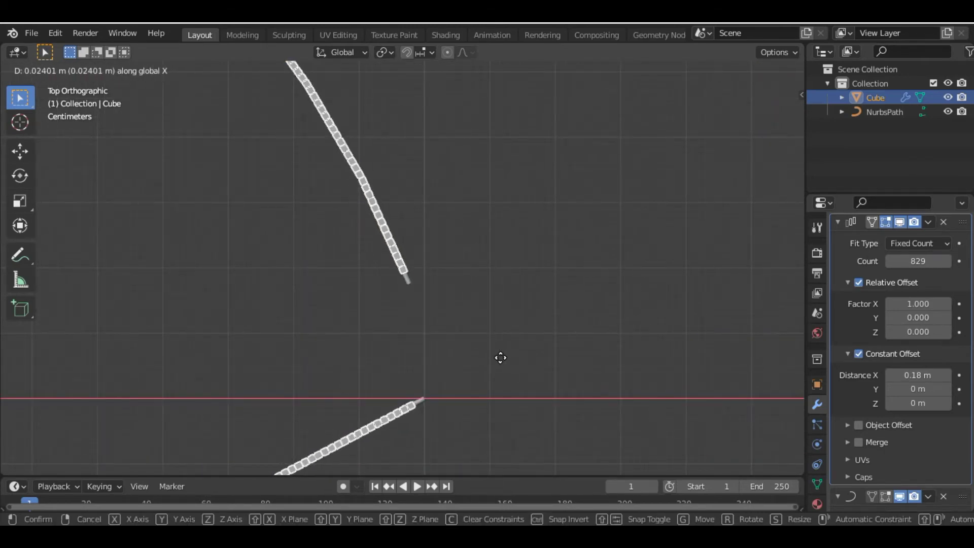
left_click(501, 359)
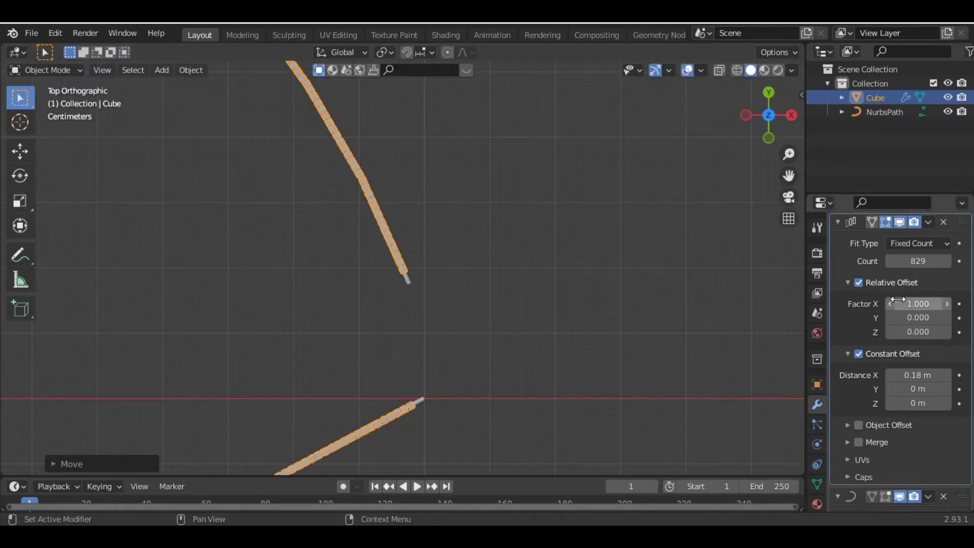
Step: Raise the array count to 830 and re-slide the chain along X so its ends meet
left_click(945, 260)
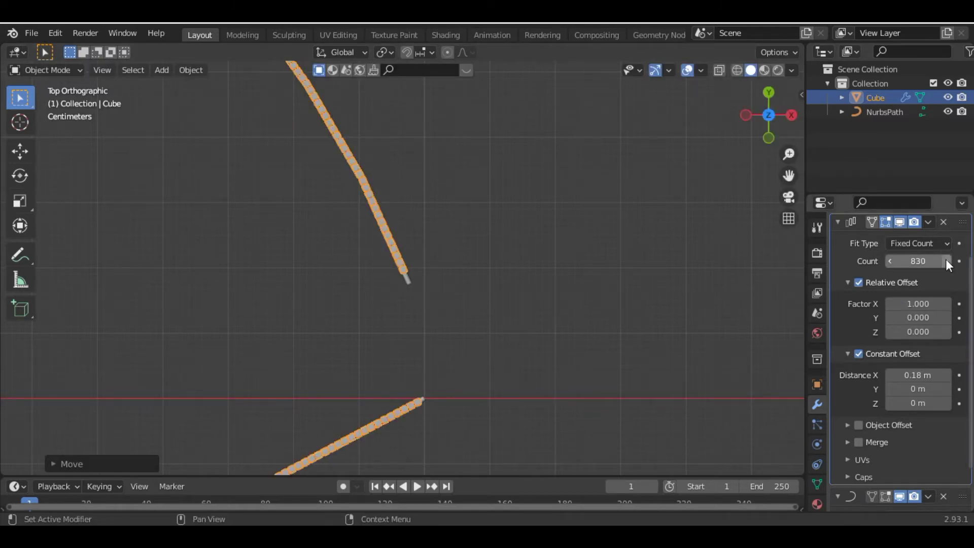
key("g")
key("x")
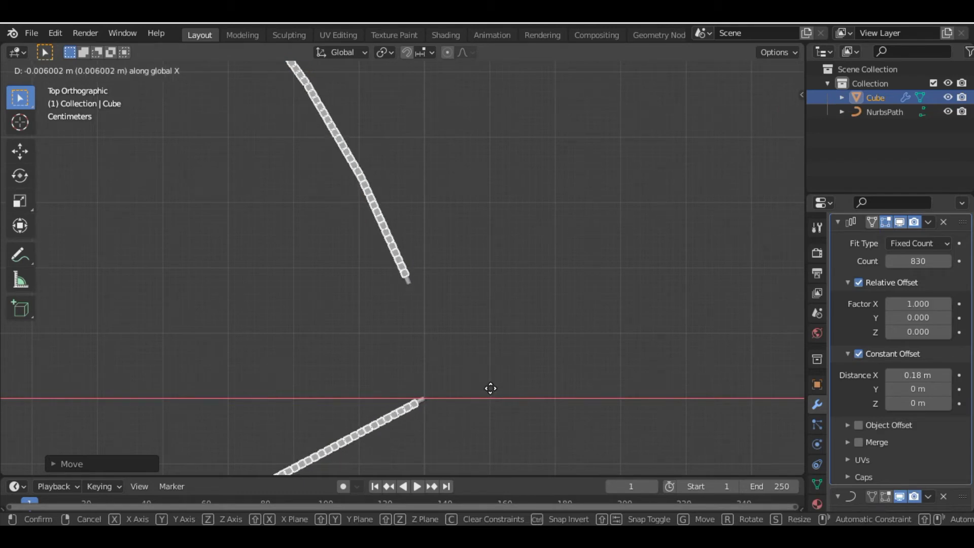
left_click(491, 388)
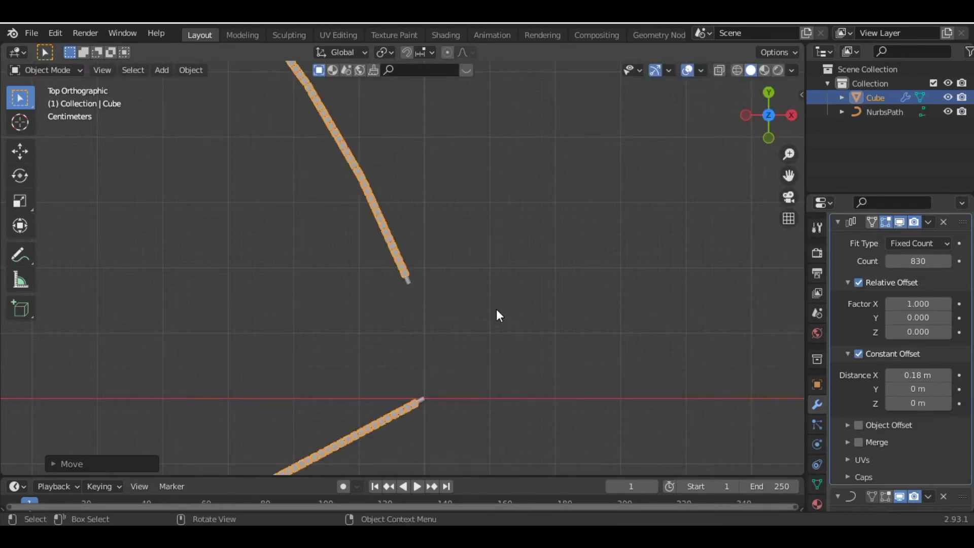
left_click(497, 310)
scroll(496, 310, "down", 5)
Step: Add a text object to the scene near the chain curve
scroll(497, 310, "up", 3)
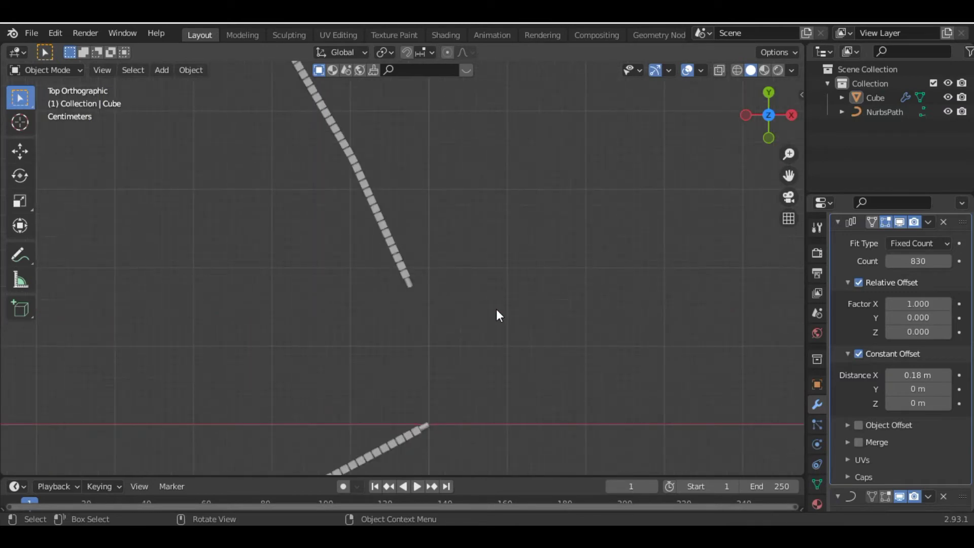
scroll(497, 310, "down", 5)
scroll(496, 311, "up", 3)
scroll(497, 310, "up", 3)
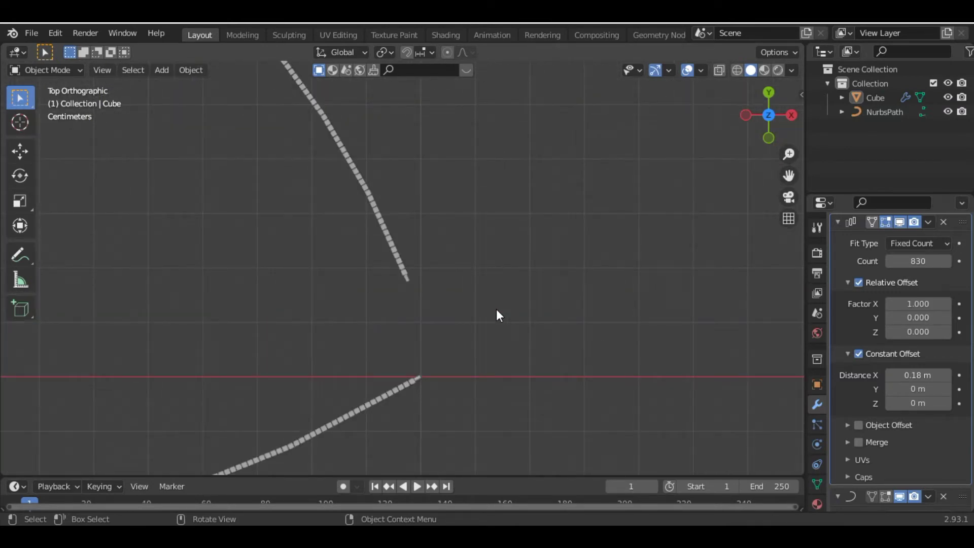
key("shift+a")
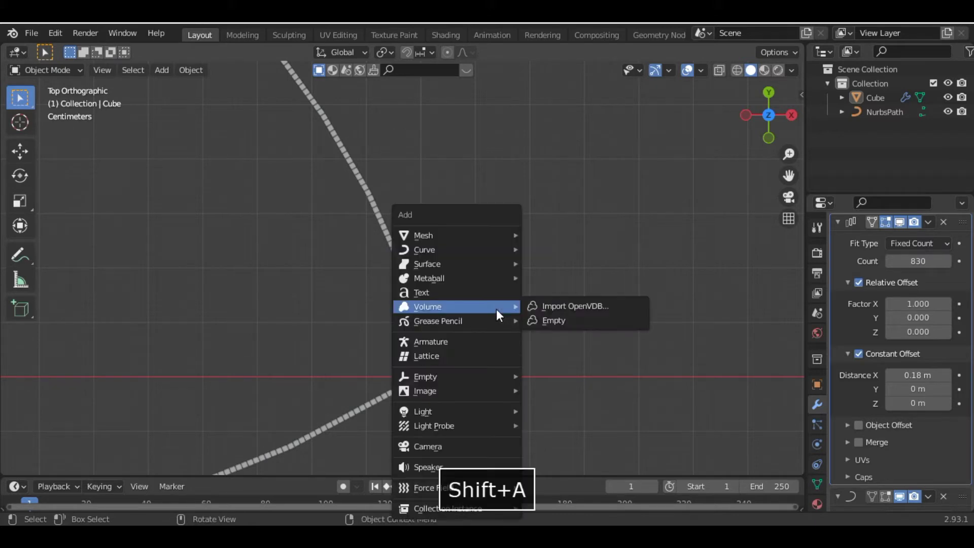
mouse_move(438, 235)
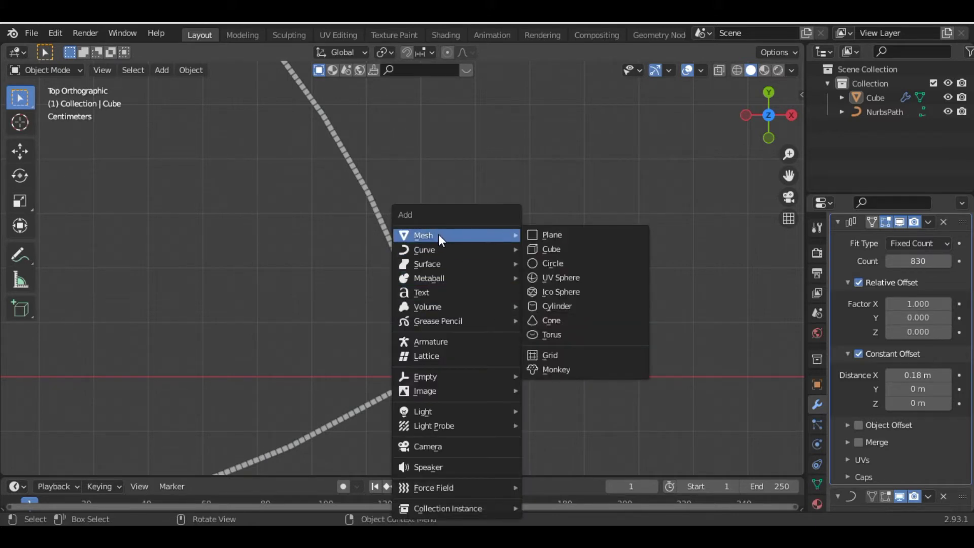
left_click(433, 293)
scroll(447, 411, "down", 7)
scroll(446, 411, "up", 1)
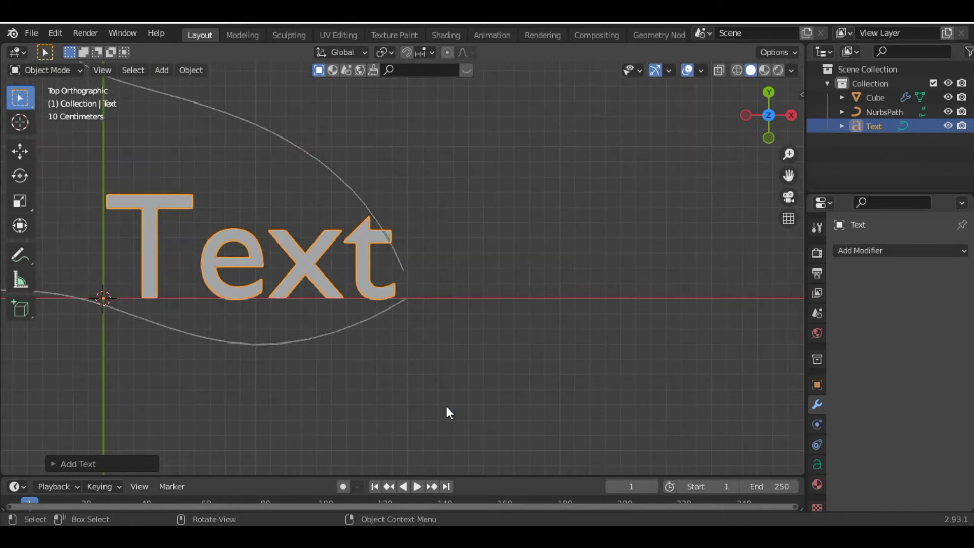
Step: Replace the default word 'Text' with 'Sarah' in the text object
key("Tab")
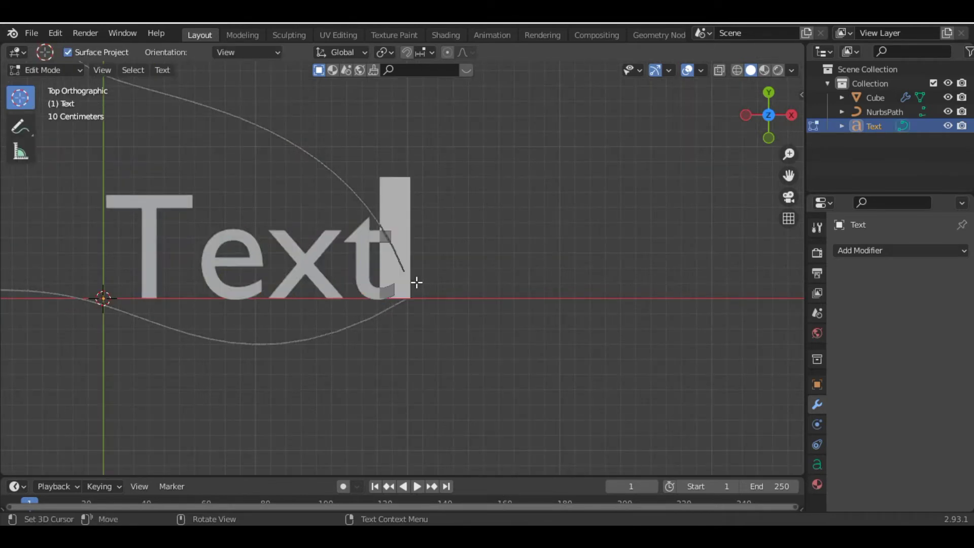
key("BackSpace")
key("BackSpace")
key("BackSpace")
key("BackSpace")
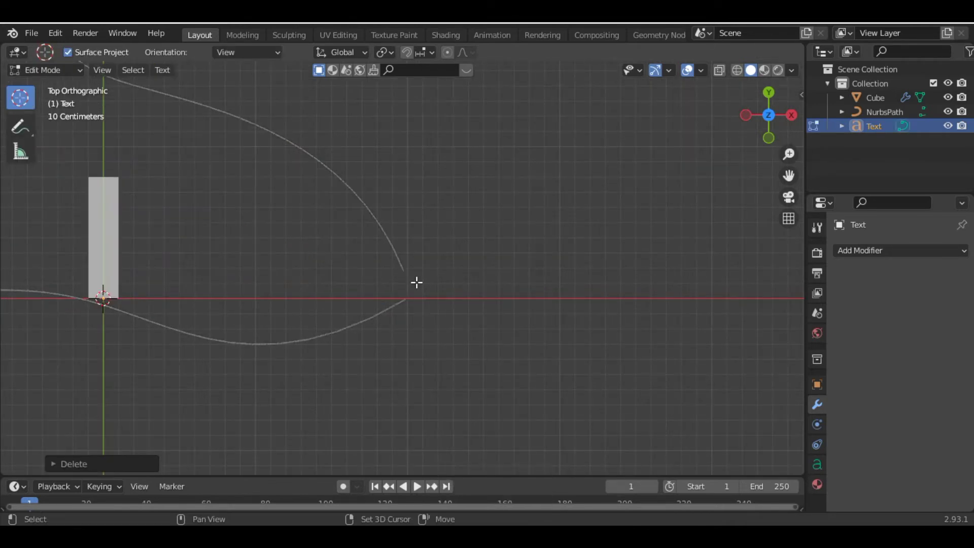
type("Sarah")
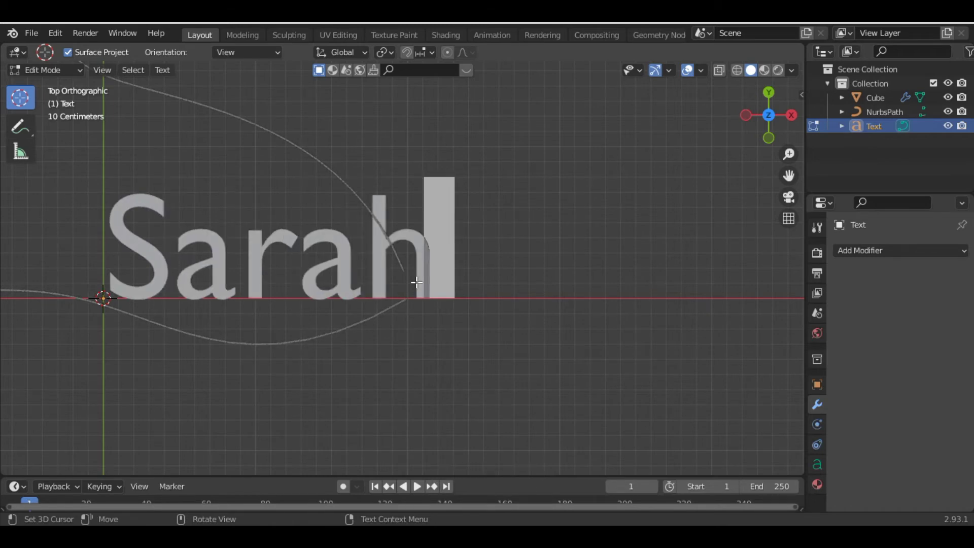
key("Tab")
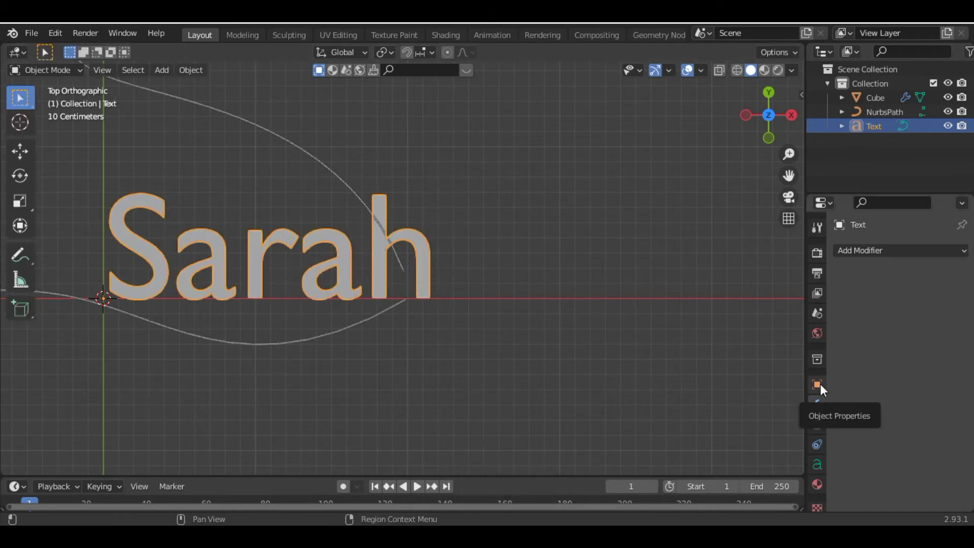
Step: Set the Sarah text's Geometry Extrude to 0.03 m
left_click(815, 466)
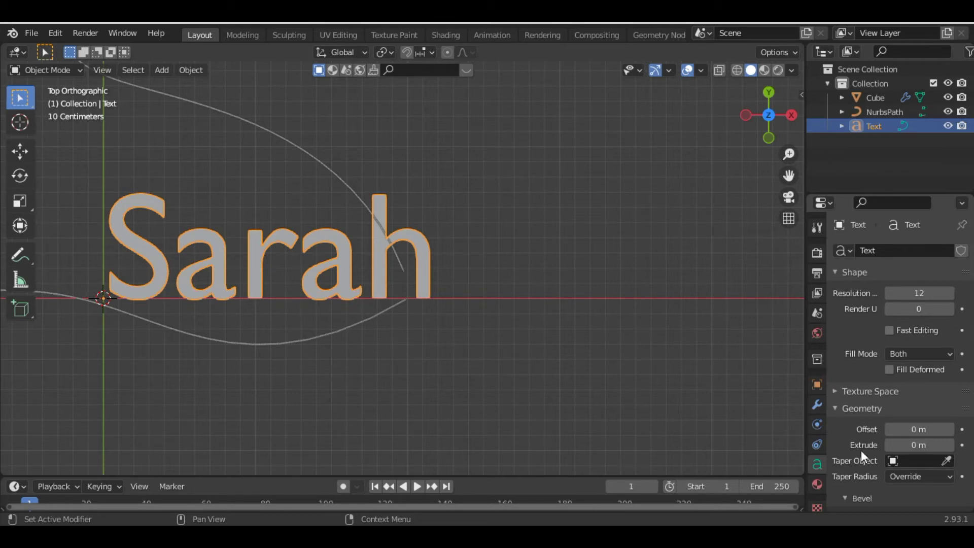
scroll(861, 450, "down", 10)
scroll(861, 449, "up", 10)
scroll(861, 449, "down", 3)
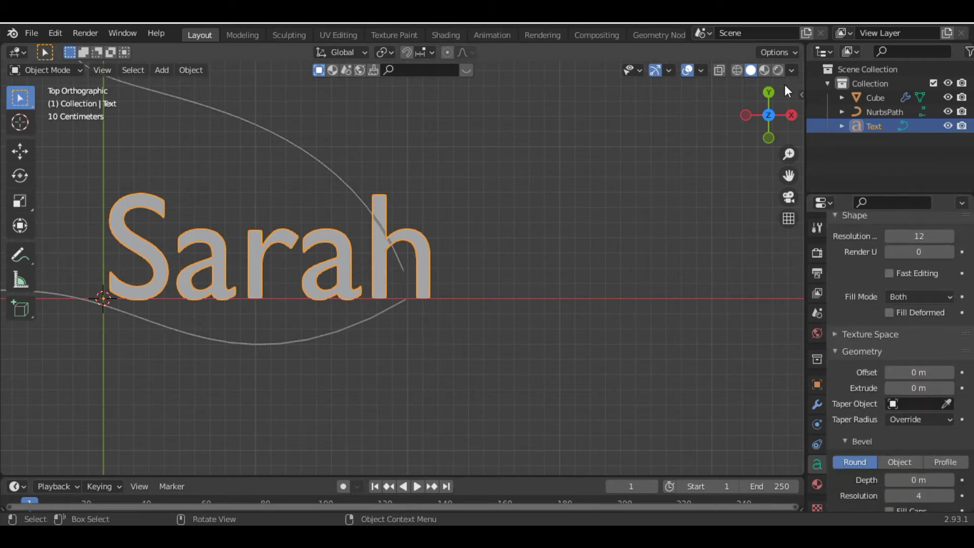
left_click_drag(760, 117, 791, 95)
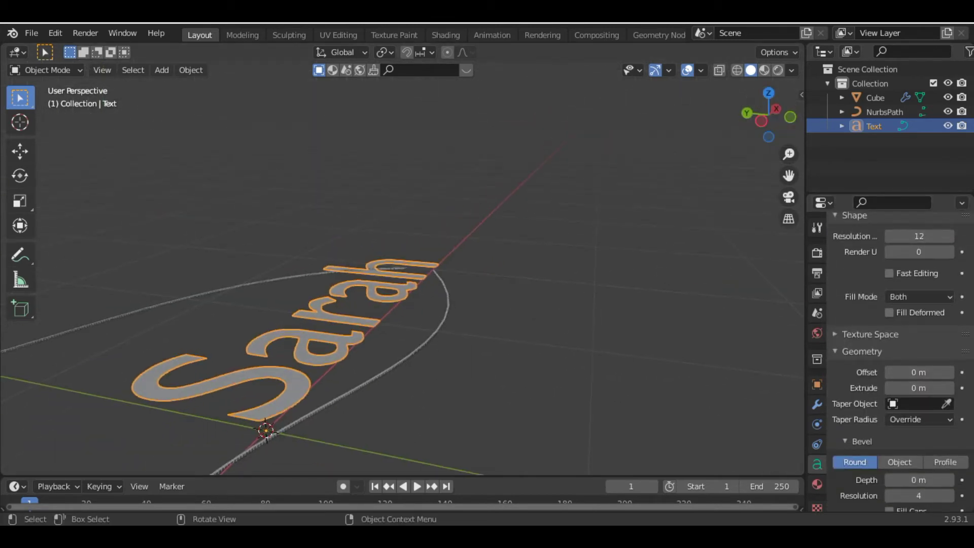
left_click(951, 385)
left_click(950, 384)
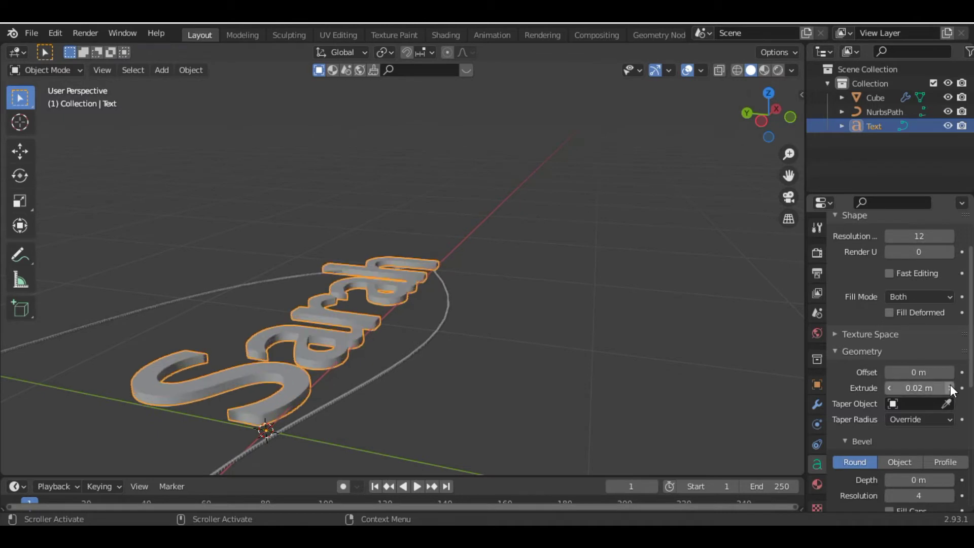
left_click(951, 384)
Step: Scale the Sarah text down to pendant size and view the whole scene from the top
key("s")
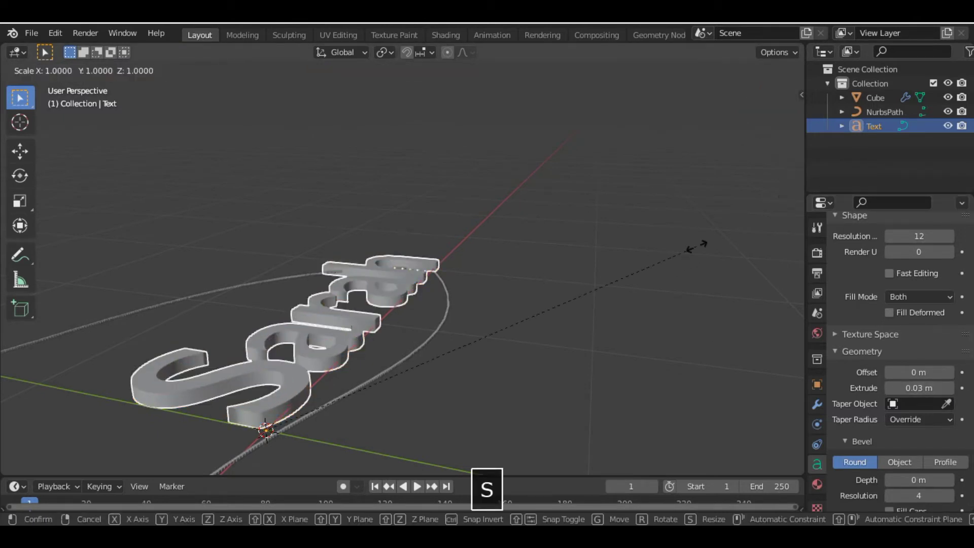
left_click(348, 446)
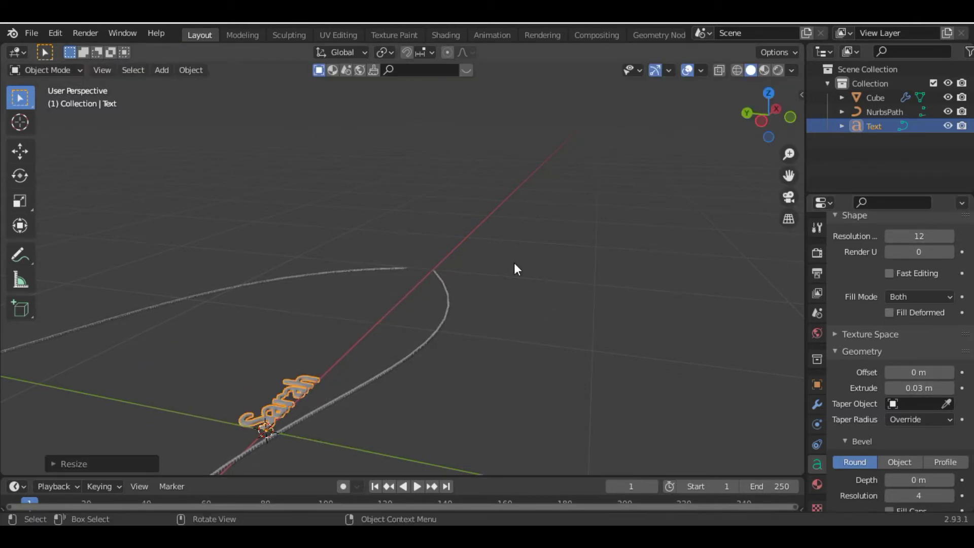
key("KP_7")
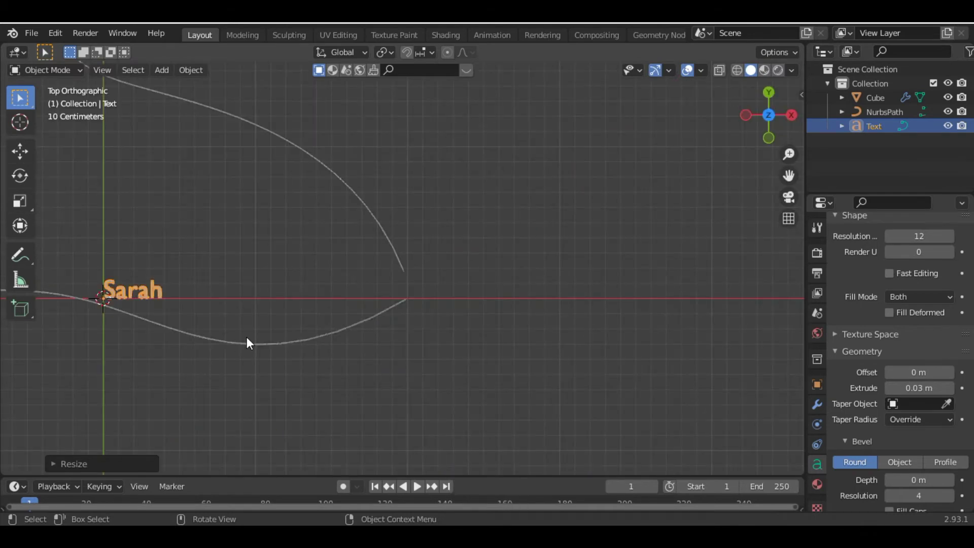
Step: Move the Sarah text along X toward the chain end and rotate it a quarter-turn around Z
key("g")
key("x")
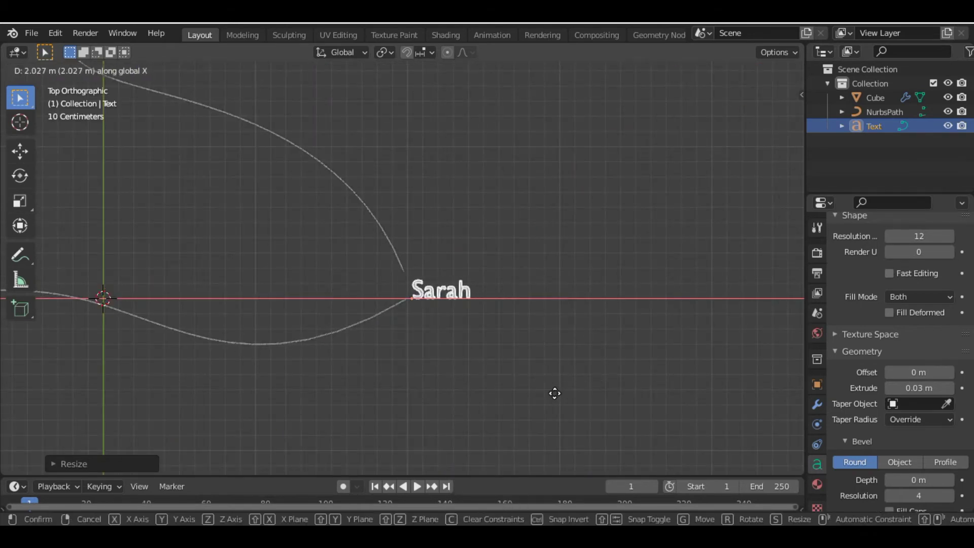
left_click(556, 395)
key("r")
key("y")
key("z")
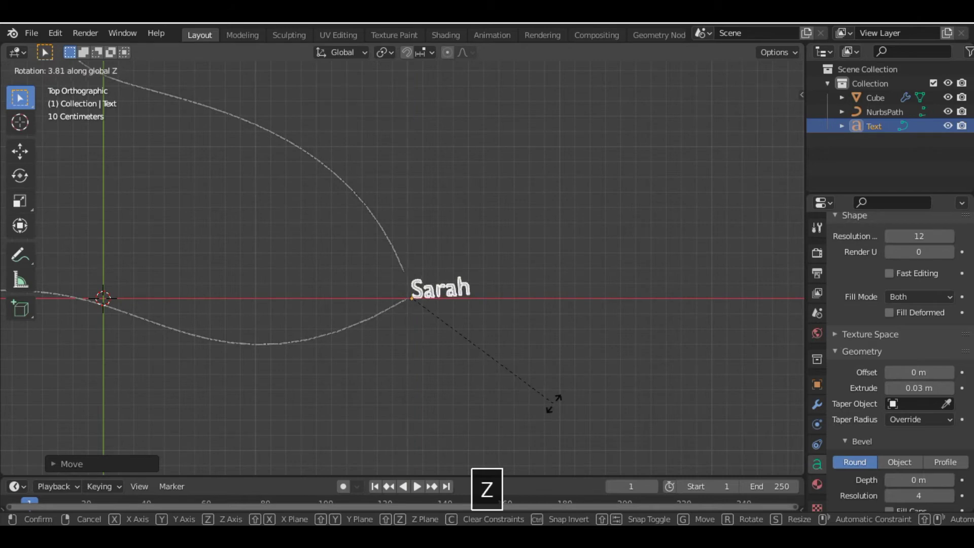
left_click(461, 239)
Step: Nudge the text along X and Y so it sits between the two chain ends
key("g")
key("x")
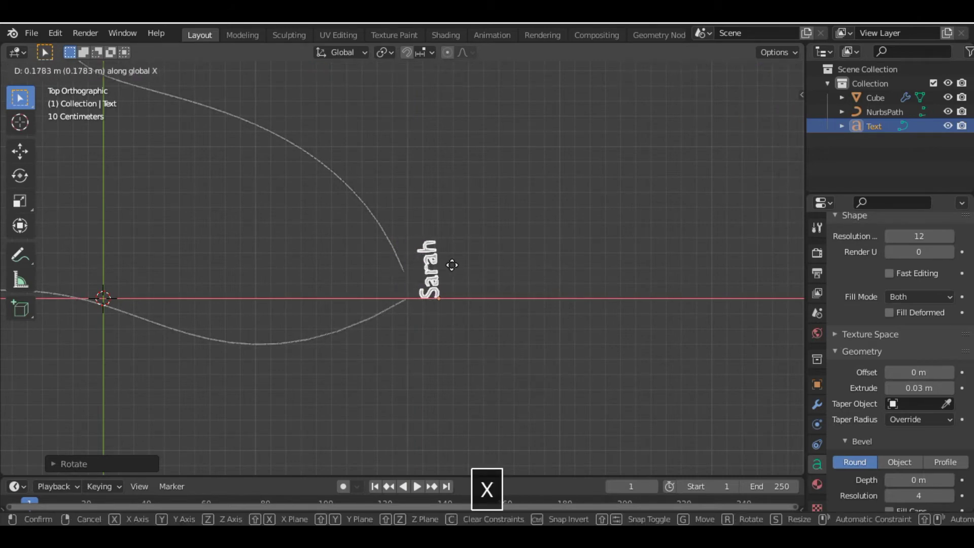
left_click(441, 270)
key("g")
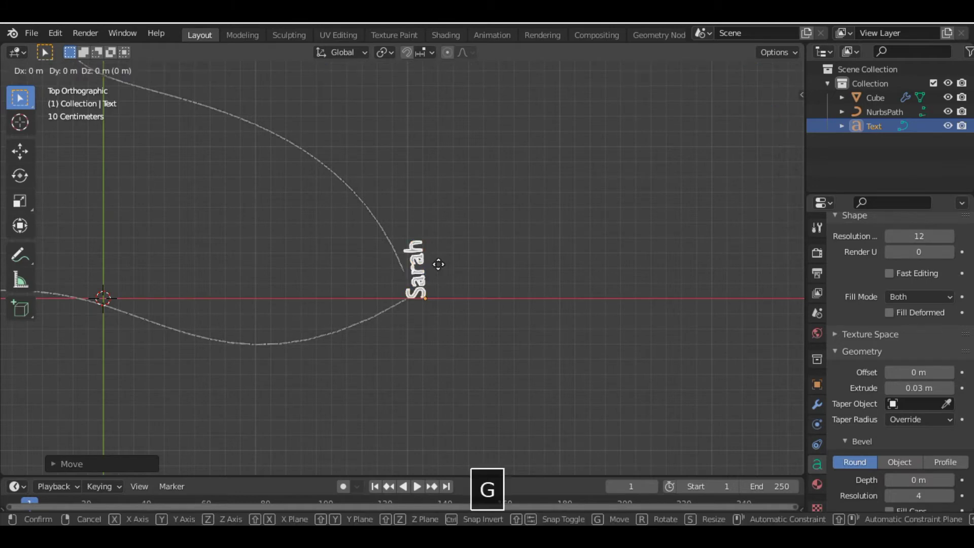
key("y")
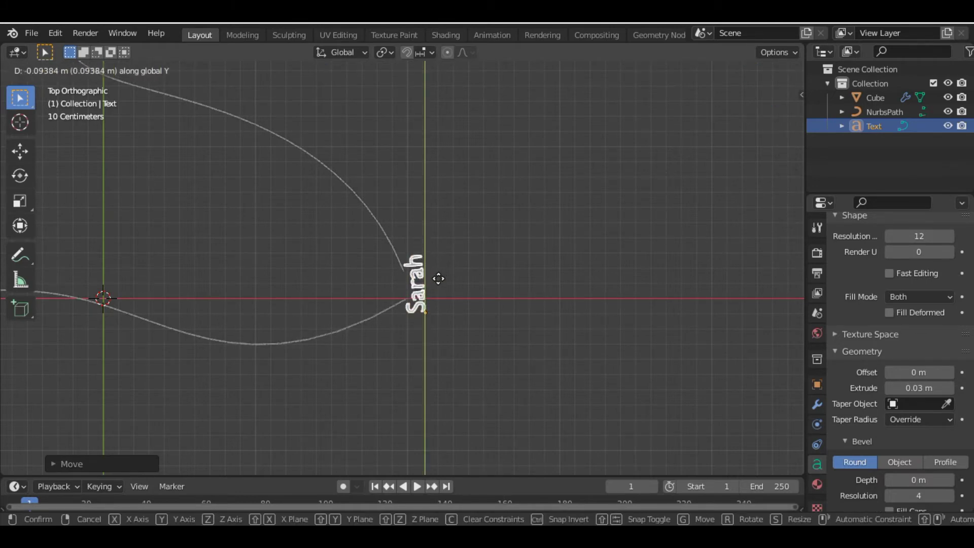
left_click(438, 277)
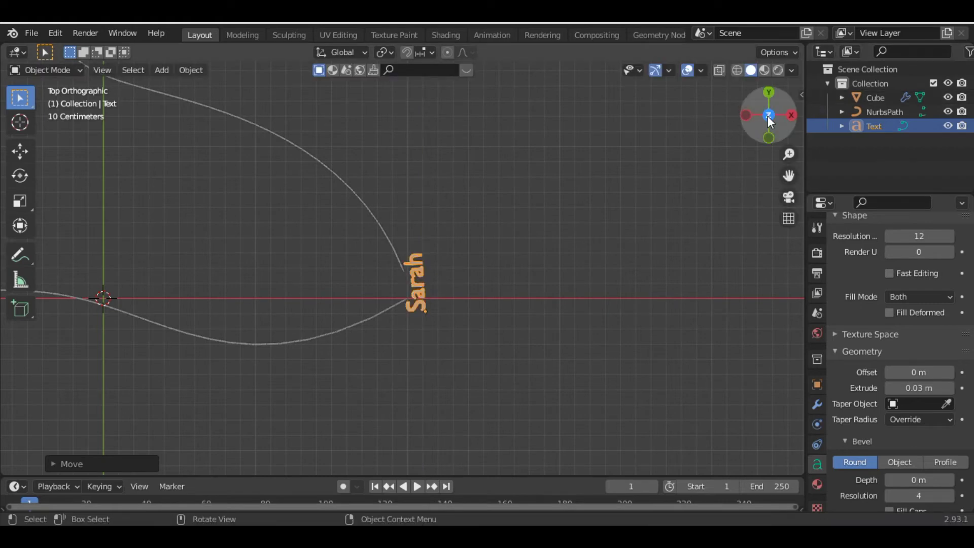
left_click_drag(770, 121, 756, 121)
scroll(476, 266, "up", 6)
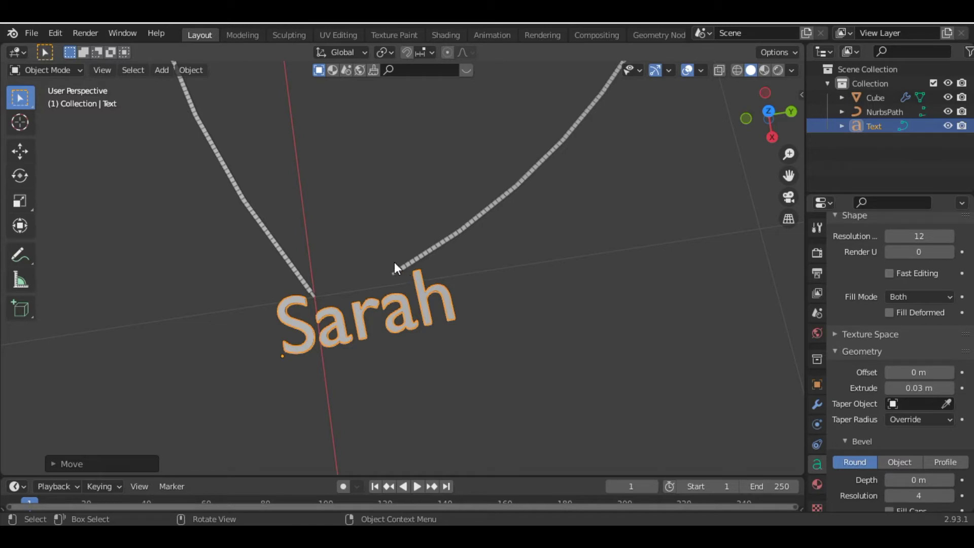
Step: In the necklace path's Edit Mode, slide its right end point along Y onto the lettering
left_click(406, 270)
key("Tab")
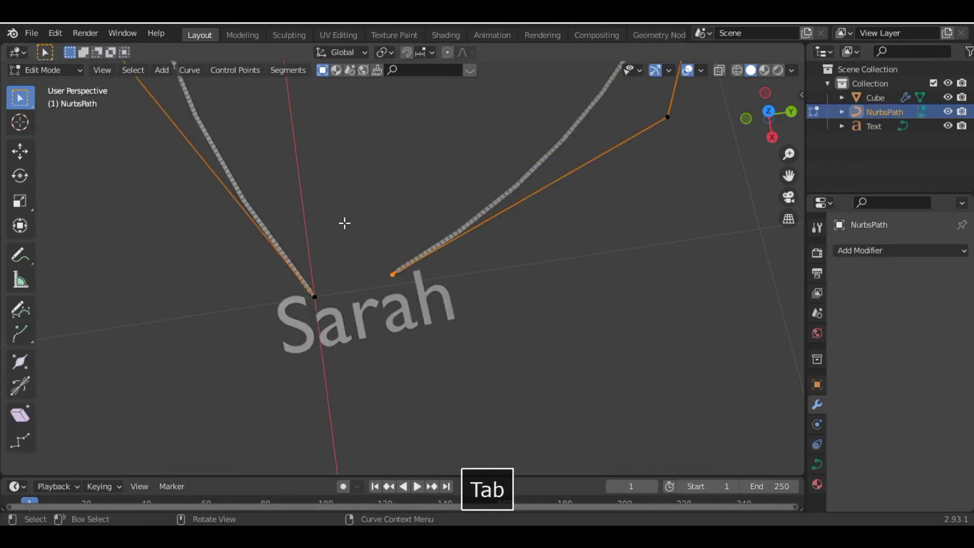
left_click(393, 275)
key("g")
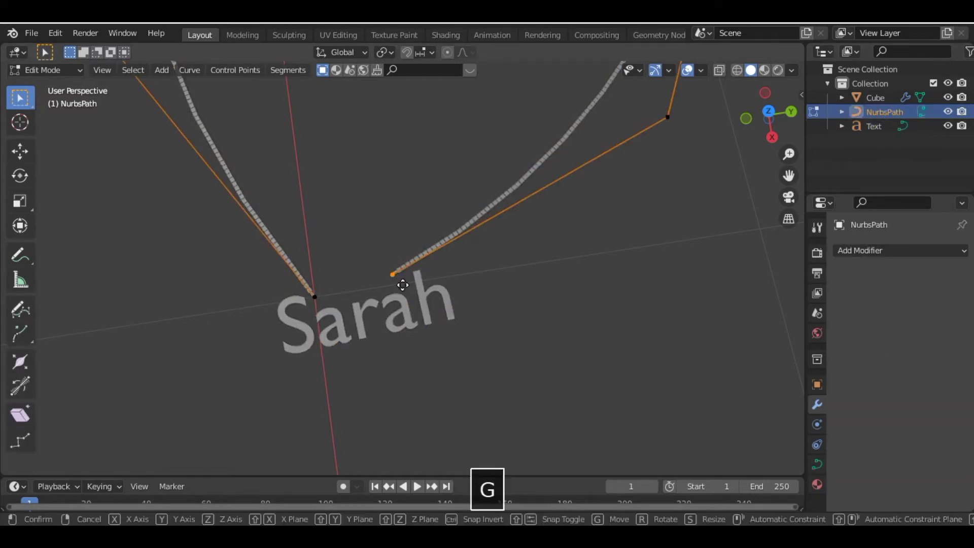
key("x")
key("y")
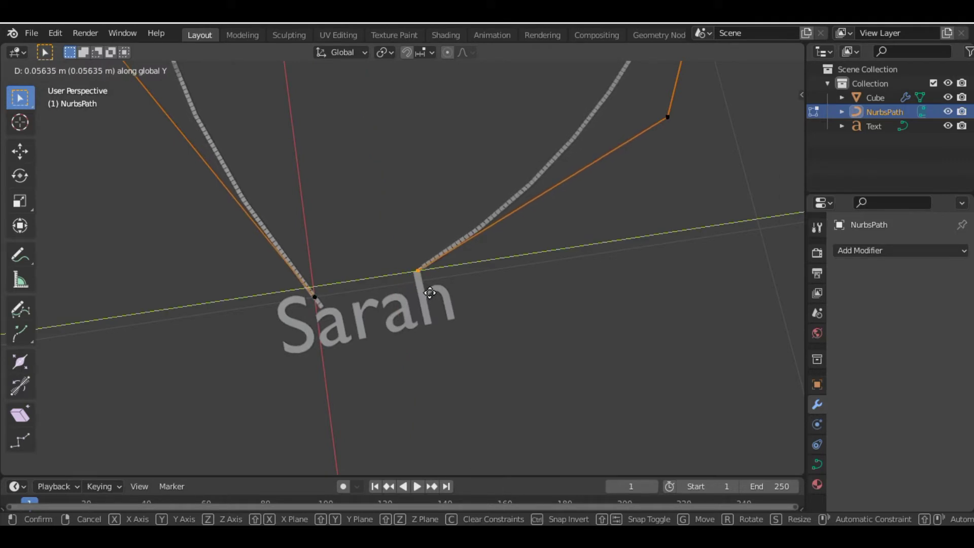
left_click(430, 292)
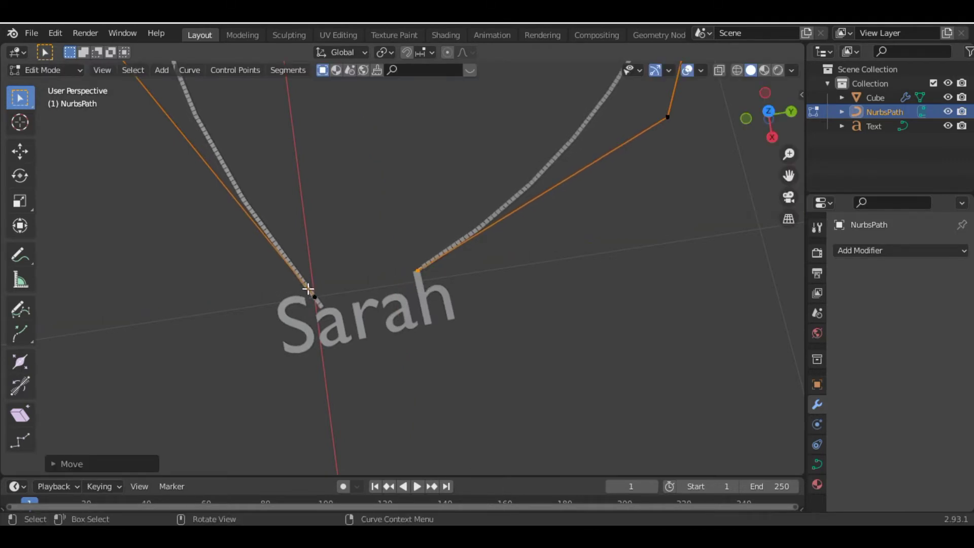
Step: Move the path's left end point along Y and X to the name's first letter, then exit Edit Mode
left_click(322, 299)
key("g")
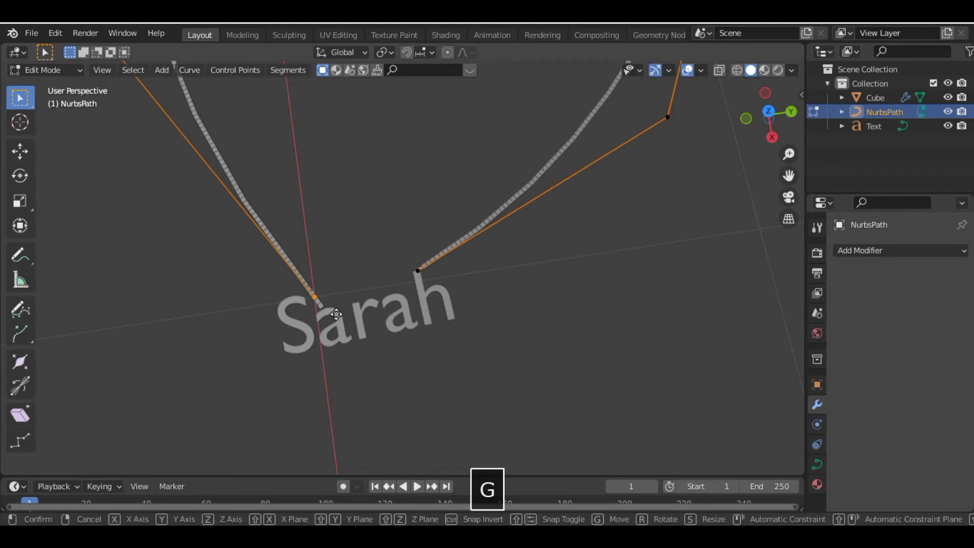
key("y")
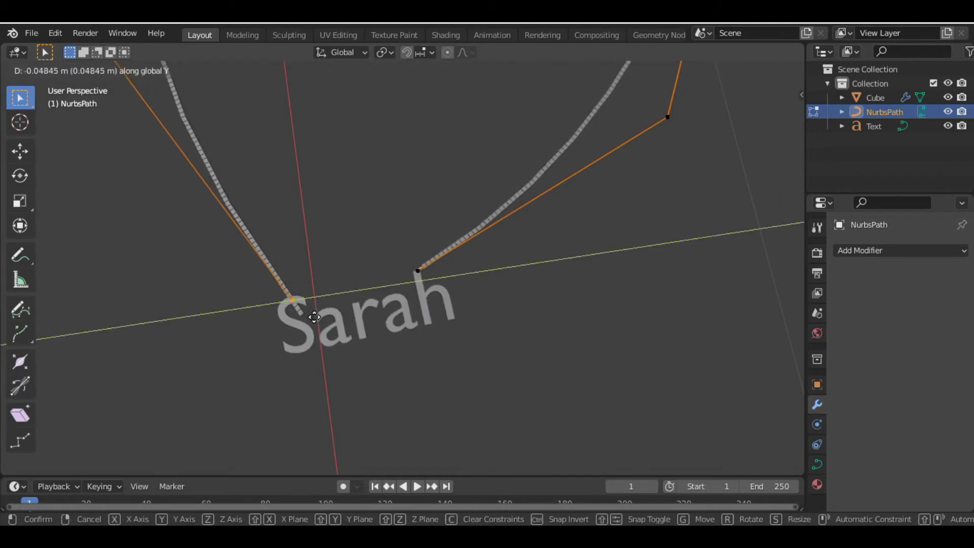
left_click(315, 317)
key("g")
key("x")
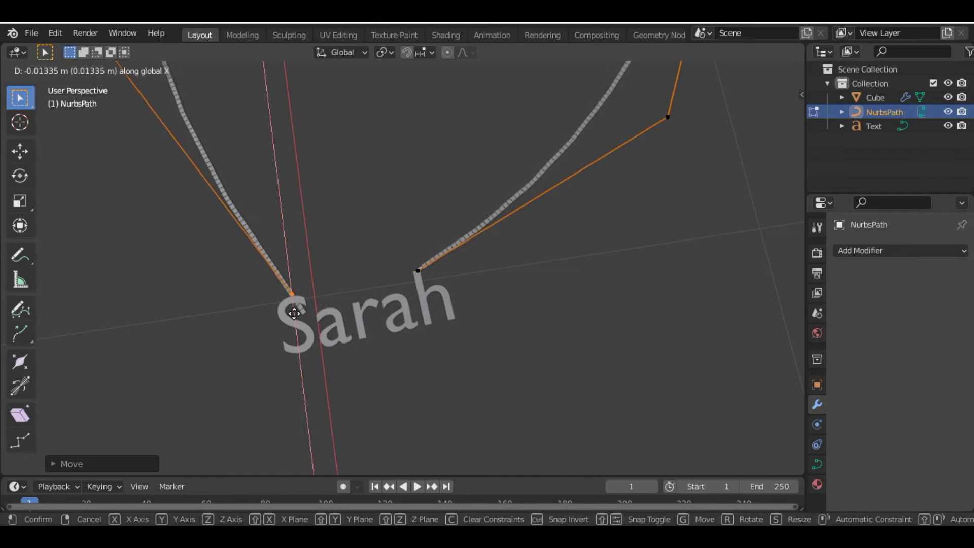
left_click(295, 313)
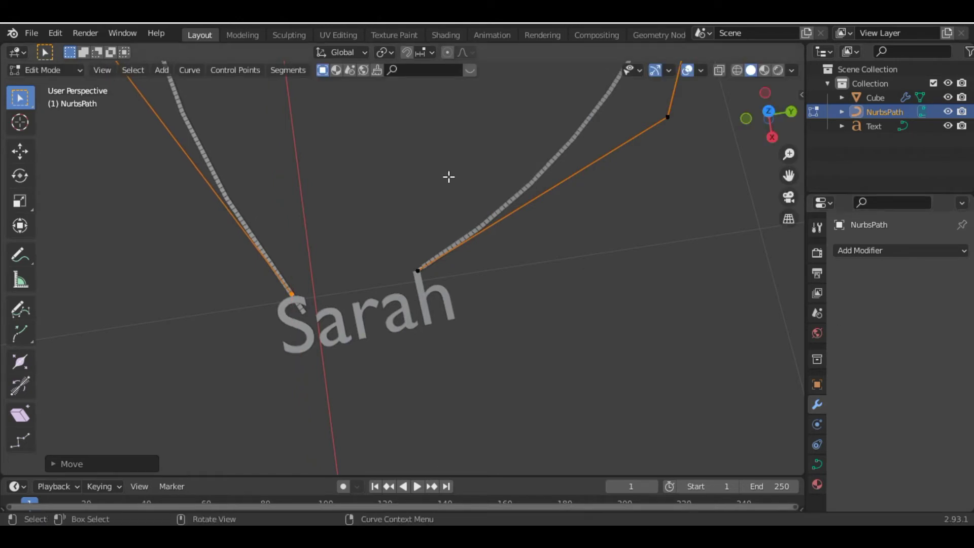
key("Tab")
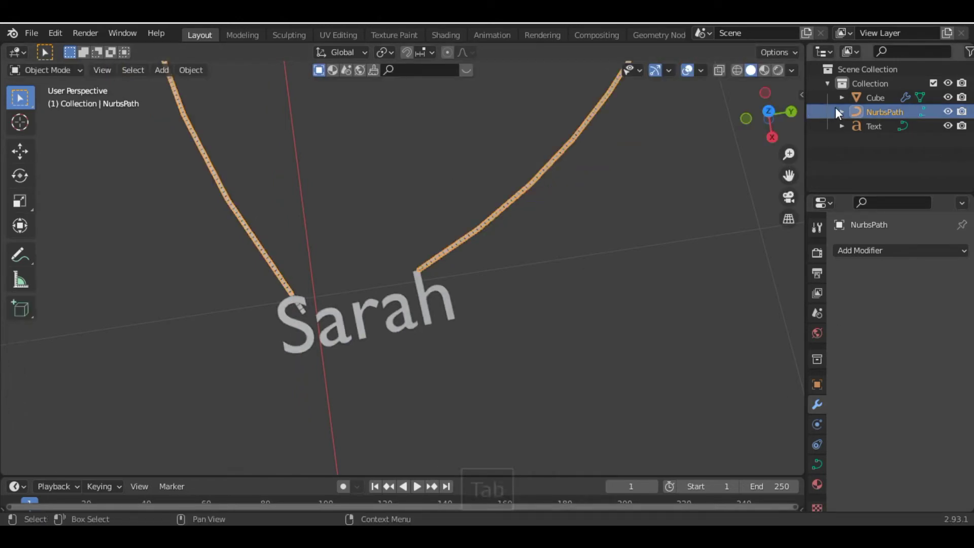
Step: Lower the Cube's Array modifier Count from 830 to 824 links
left_click(873, 98)
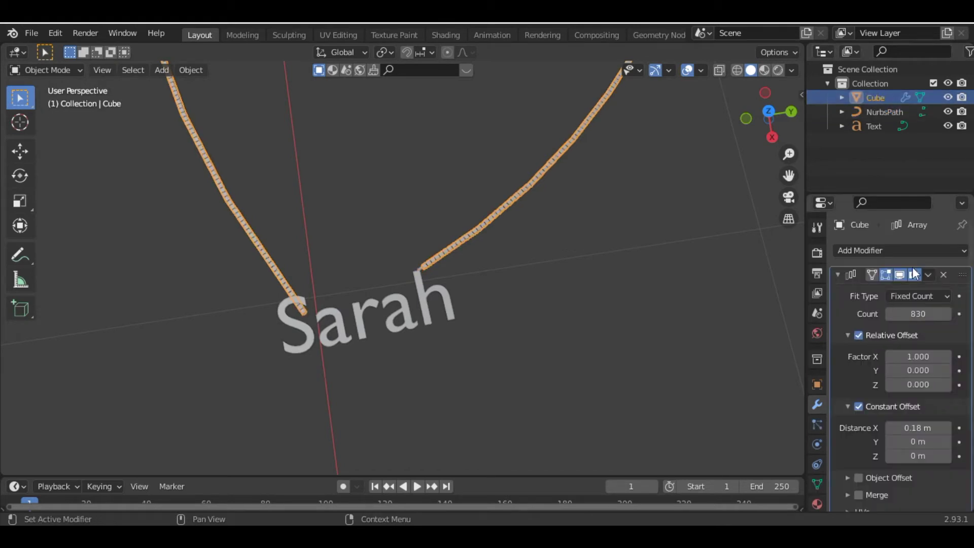
left_click(890, 313)
left_click(891, 313)
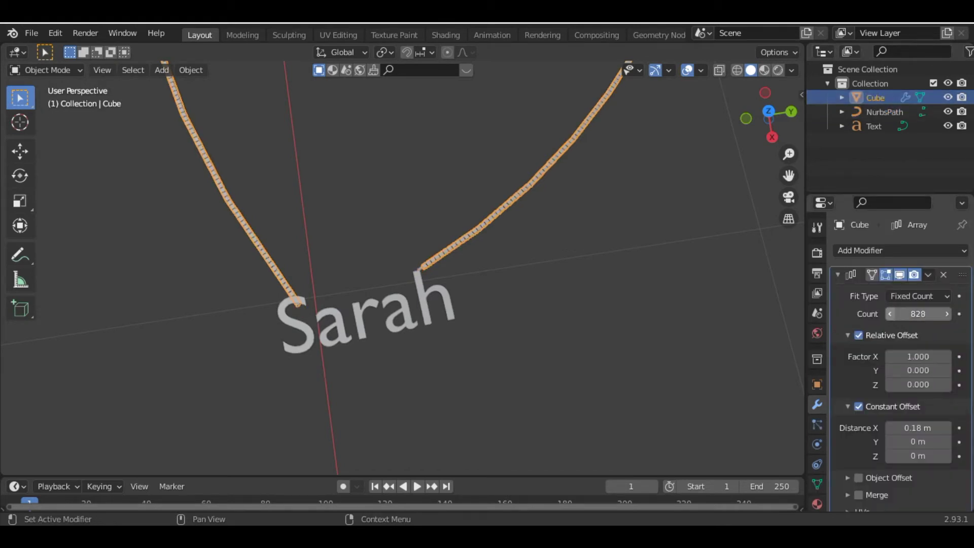
left_click(891, 314)
left_click(890, 314)
left_click(890, 314)
left_click(890, 313)
scroll(446, 273, "up", 6)
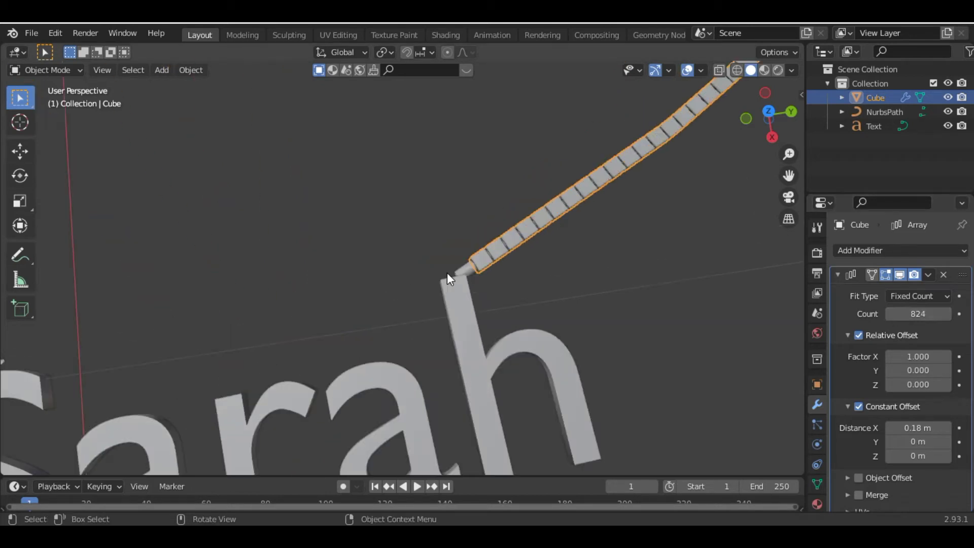
scroll(446, 273, "down", 4)
scroll(447, 273, "down", 1)
scroll(446, 272, "up", 1)
scroll(446, 273, "down", 3)
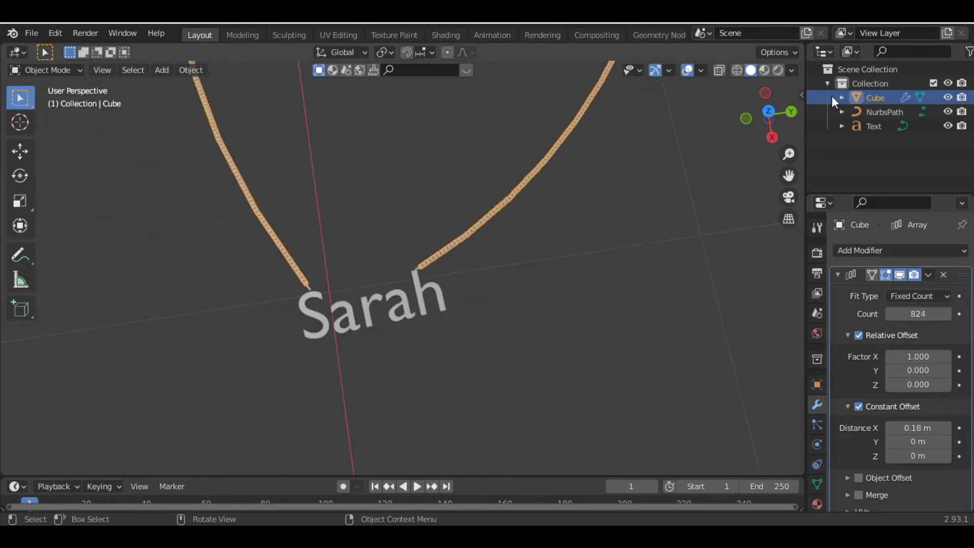
left_click(765, 126)
left_click_drag(765, 127, 695, 130)
Step: Raise the Sarah text's Extrude from 0.03 m to 0.05 m
left_click(456, 295)
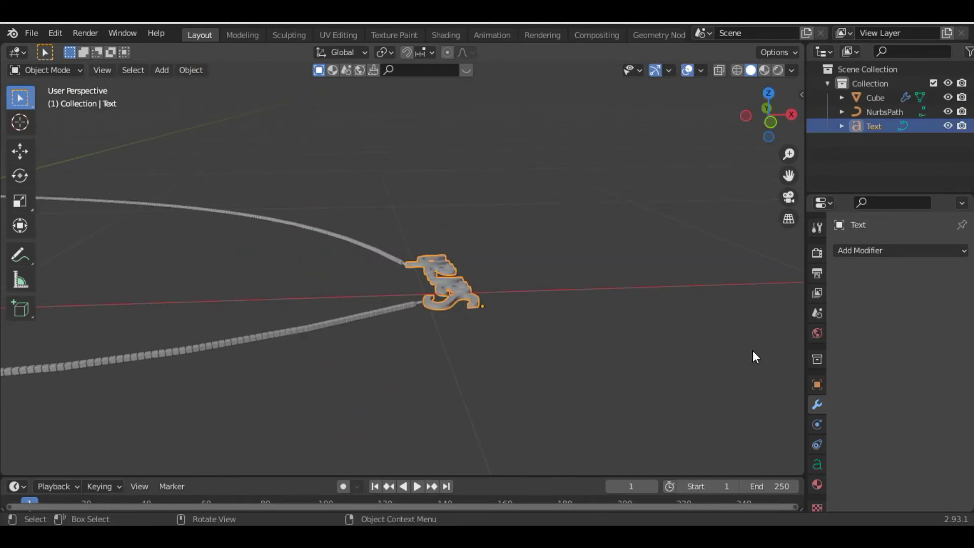
left_click(815, 466)
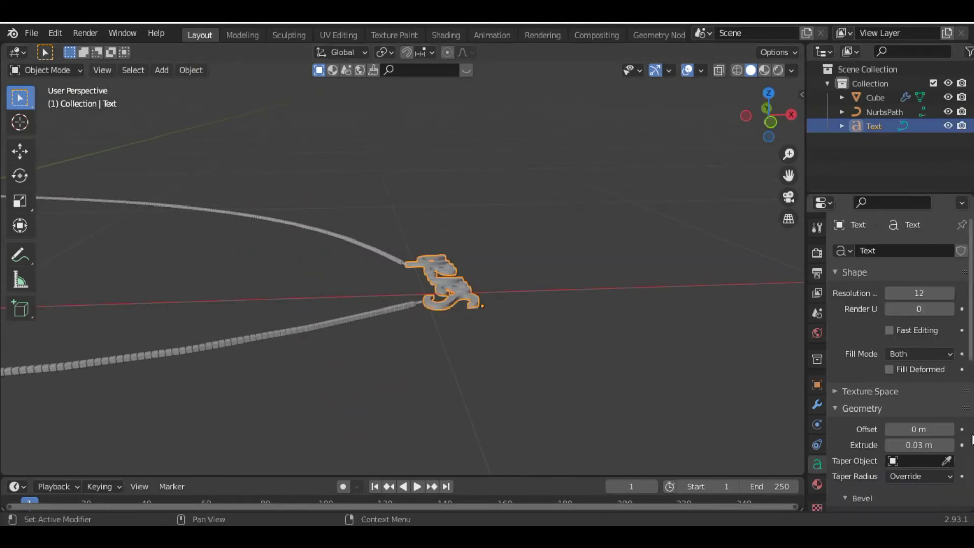
left_click(948, 444)
left_click(948, 444)
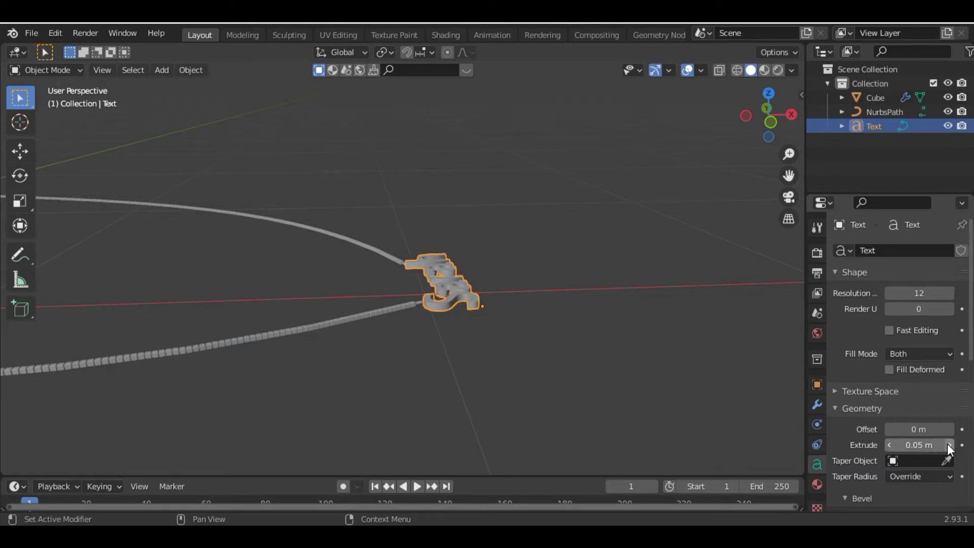
left_click_drag(774, 129, 716, 124)
scroll(903, 402, "down", 8)
scroll(903, 403, "up", 8)
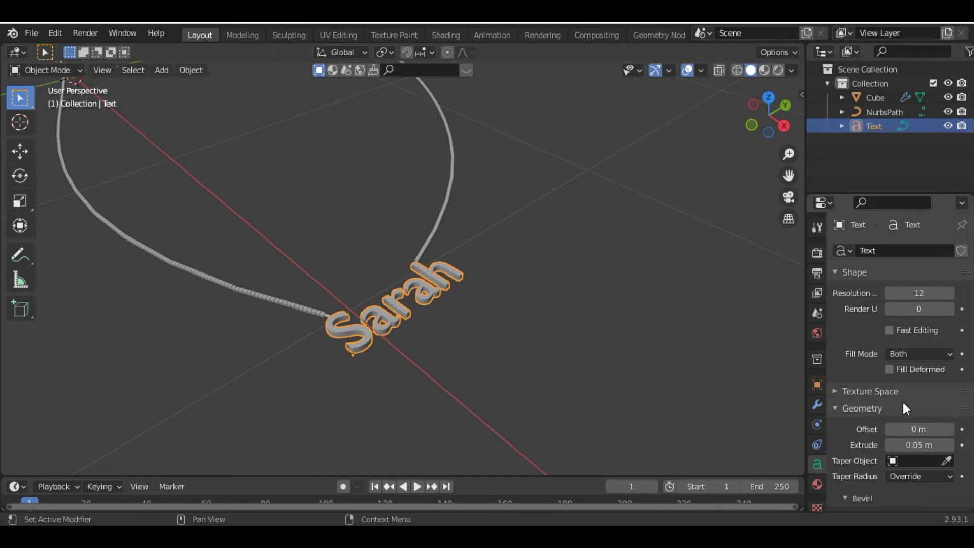
scroll(903, 403, "down", 3)
scroll(905, 406, "down", 5)
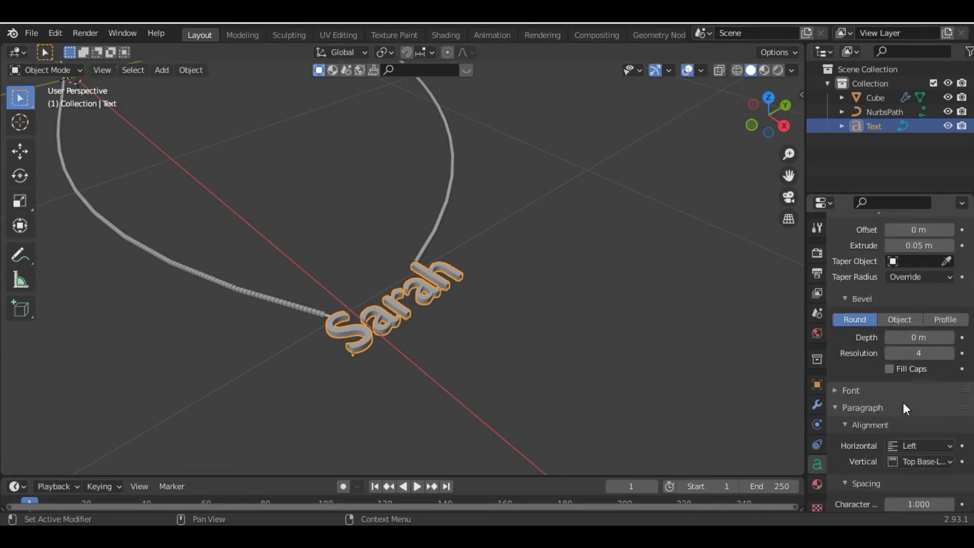
Step: Expand the Font panel and open the file browser for the Regular font
left_click(839, 392)
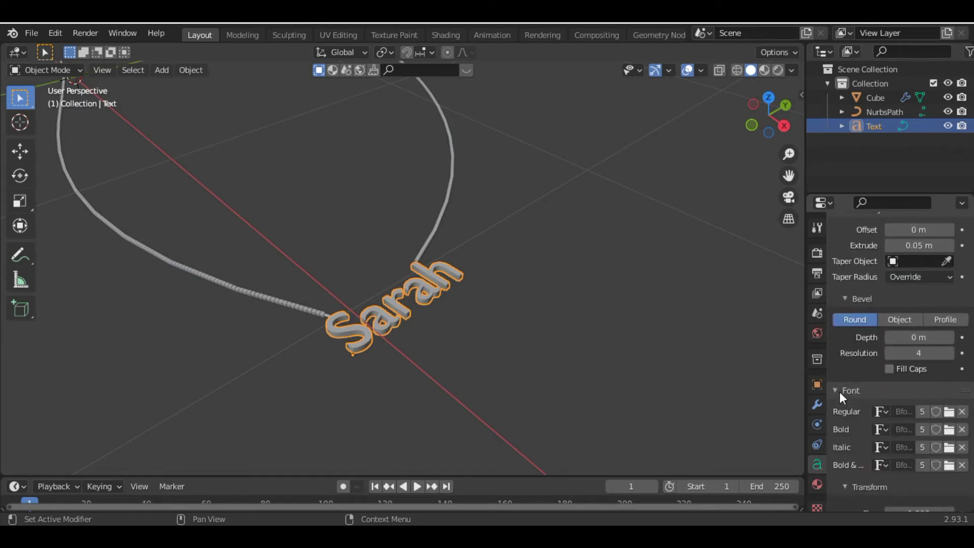
left_click(883, 412)
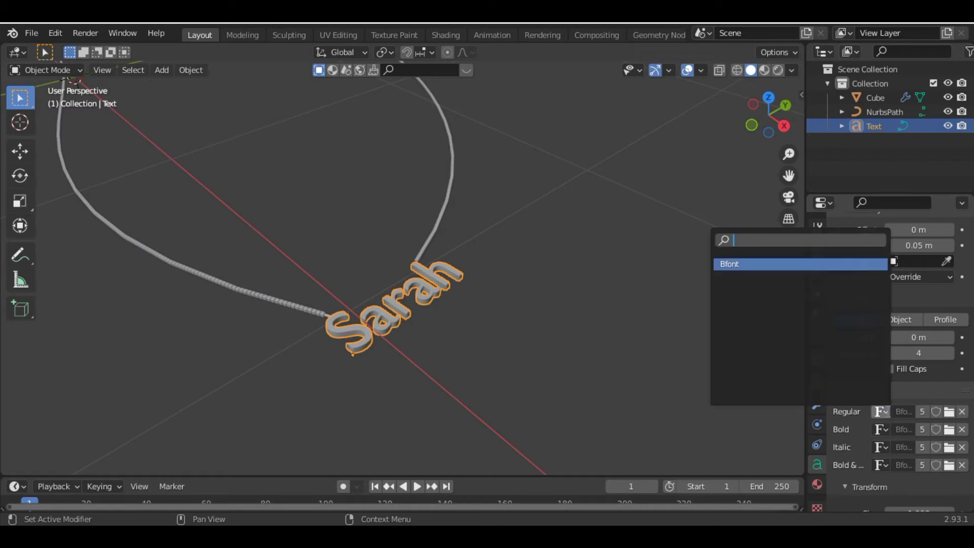
key("Escape")
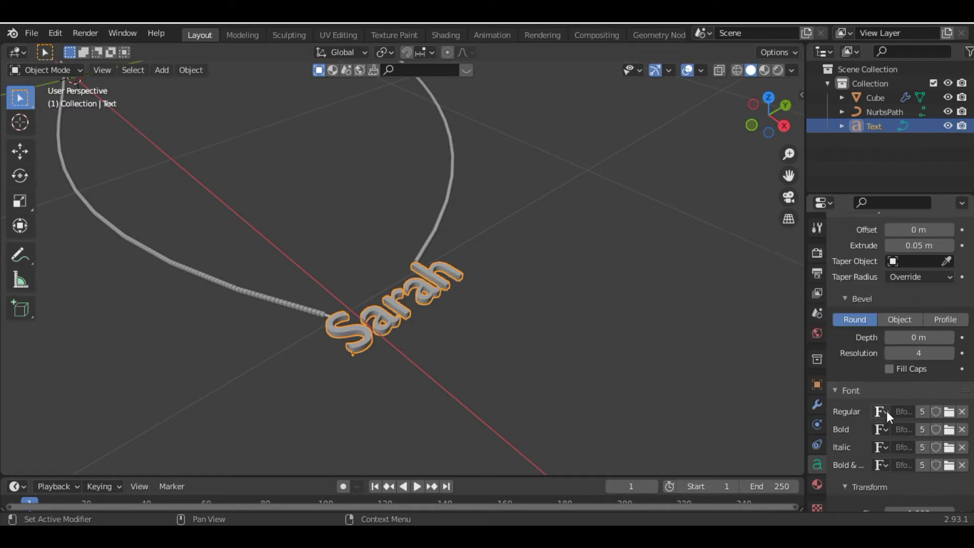
left_click(948, 413)
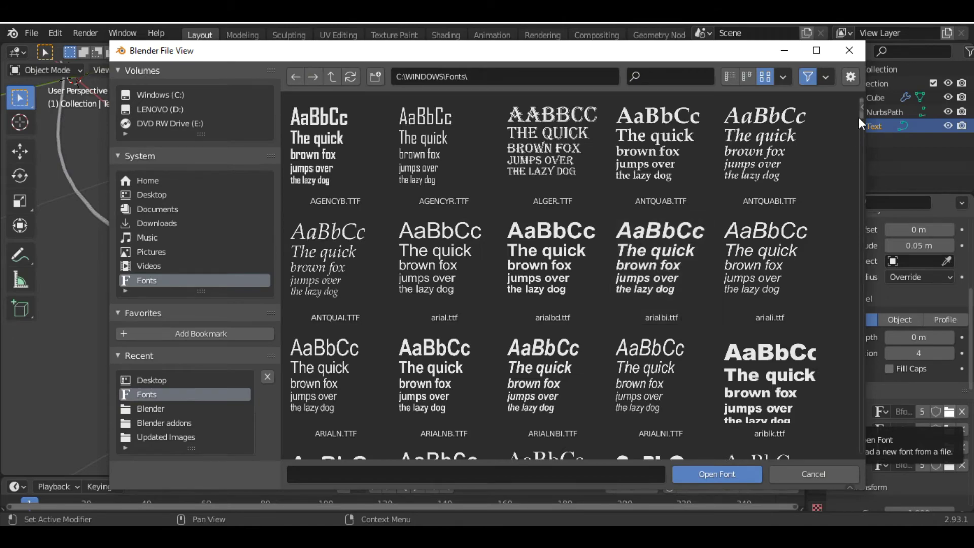
Step: Load VLADIMIR.TTF, then replace it with VIVALDII.TTF as the text's regular font
left_click_drag(863, 113, 868, 472)
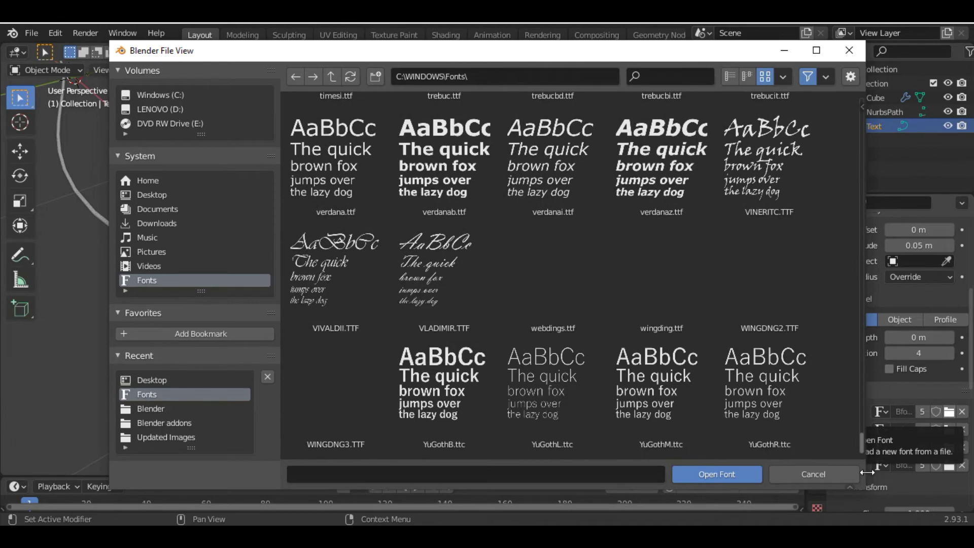
left_click(466, 300)
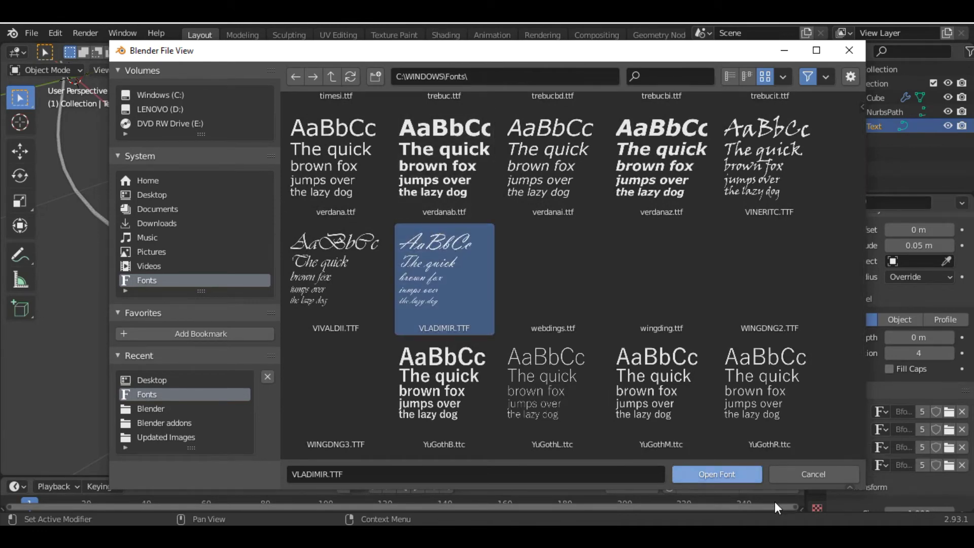
left_click(716, 475)
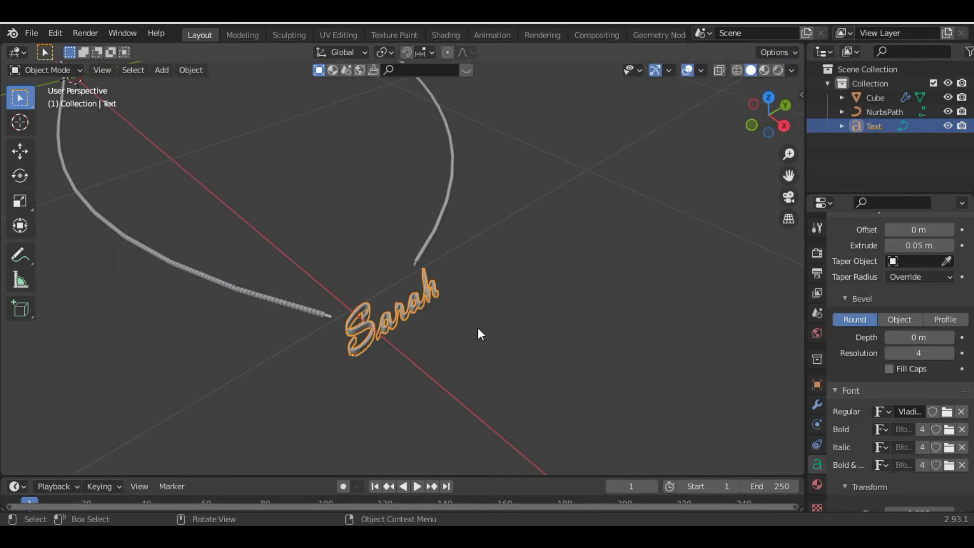
left_click(946, 411)
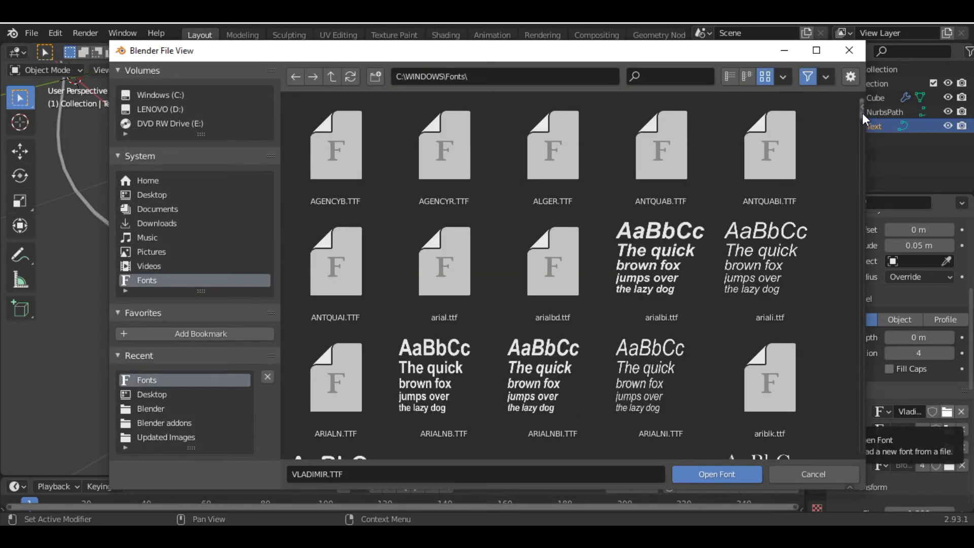
left_click(325, 294)
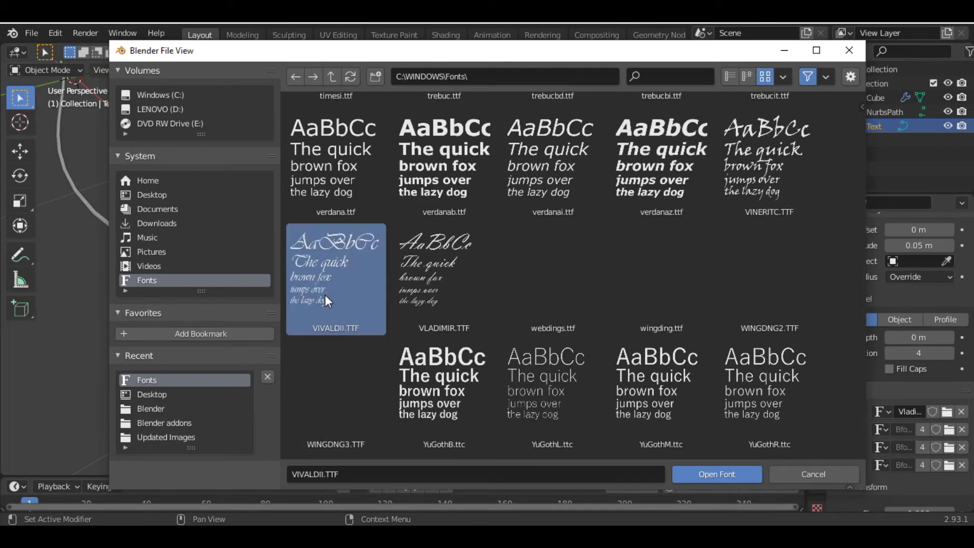
left_click(732, 480)
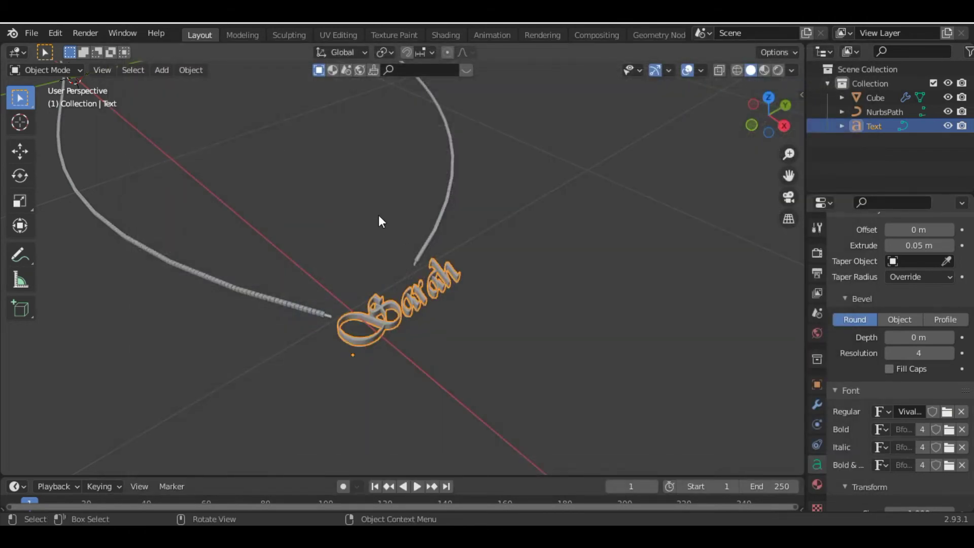
scroll(398, 244, "up", 4)
scroll(398, 245, "down", 4)
scroll(398, 245, "up", 6)
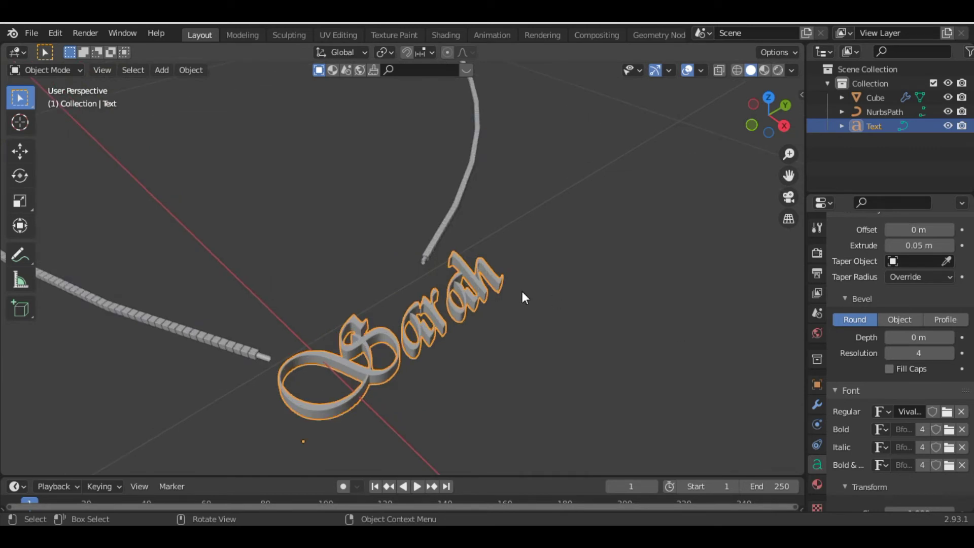
Step: Slide the Sarah text along Y so its first letter meets the chain's end
key("g")
key("x")
key("y")
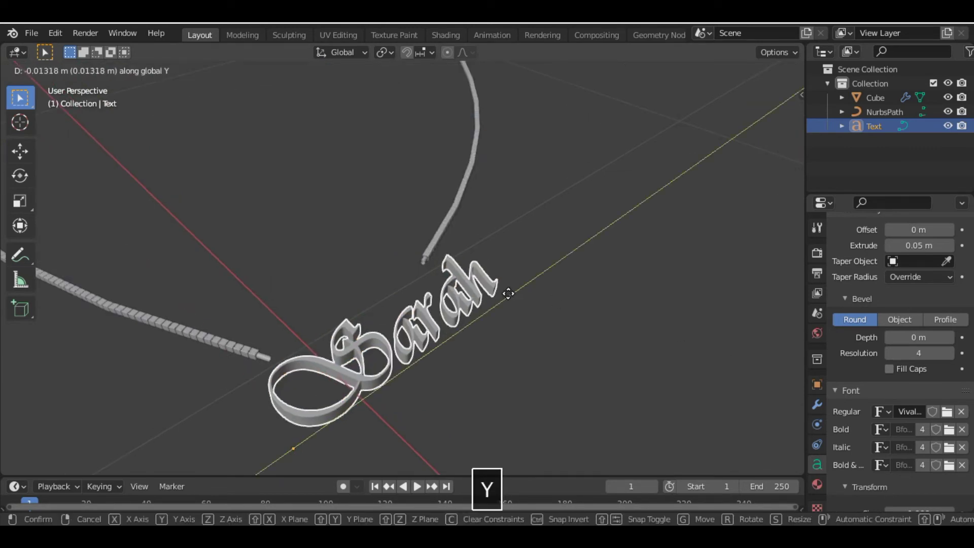
left_click(500, 296)
middle_click_drag(500, 295, 489, 348)
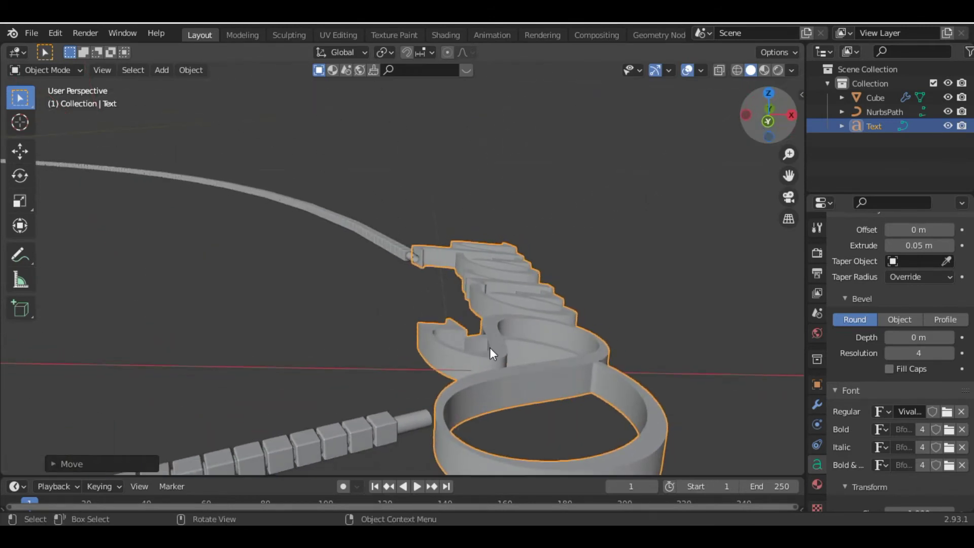
Step: Place the 3D cursor at the tip of the chain rod
right_click(423, 416, "shift")
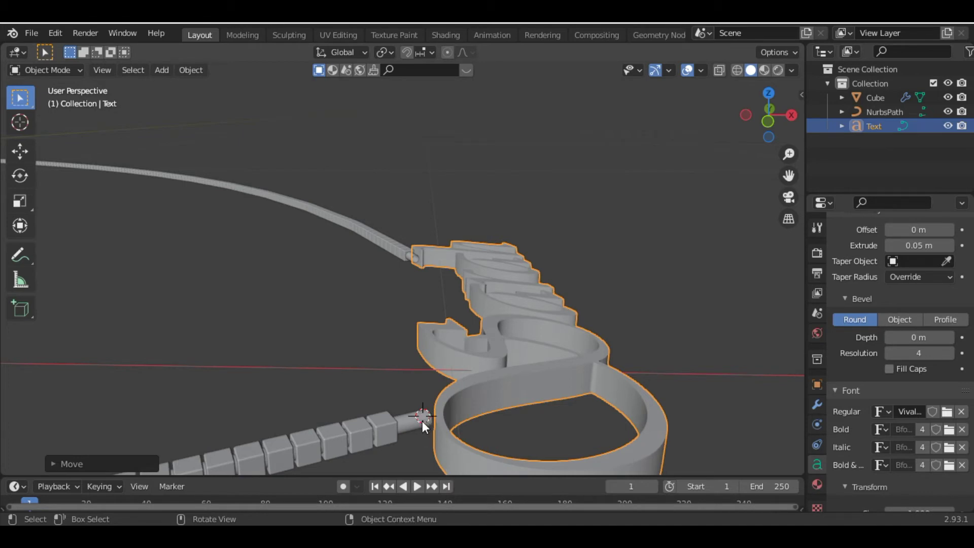
key("shift")
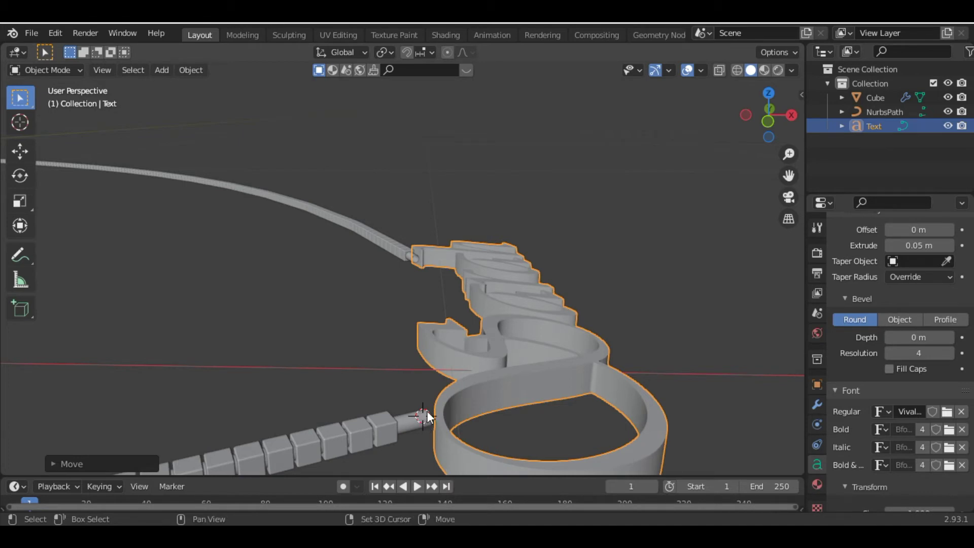
key("shift+a")
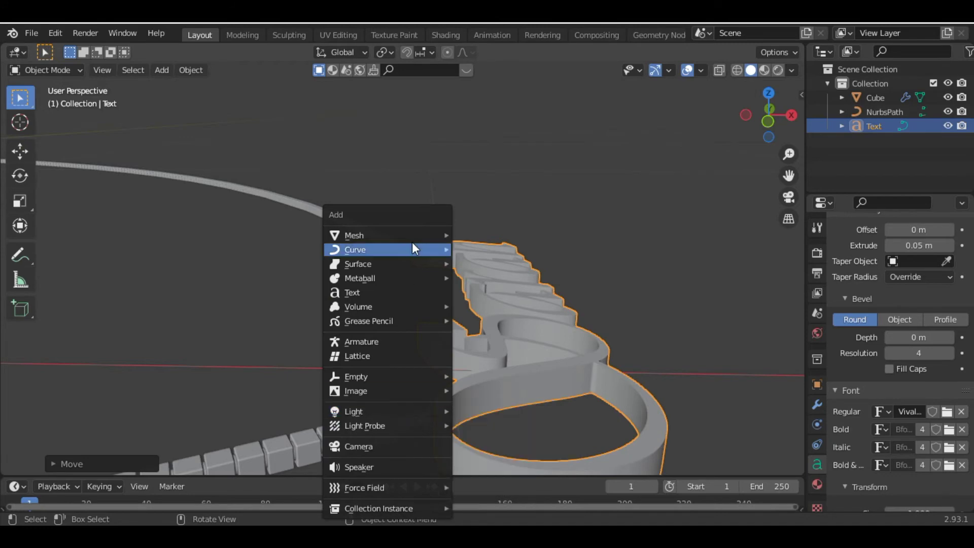
Step: Add a torus at the 3D cursor and scale it down to a small ring
mouse_move(413, 234)
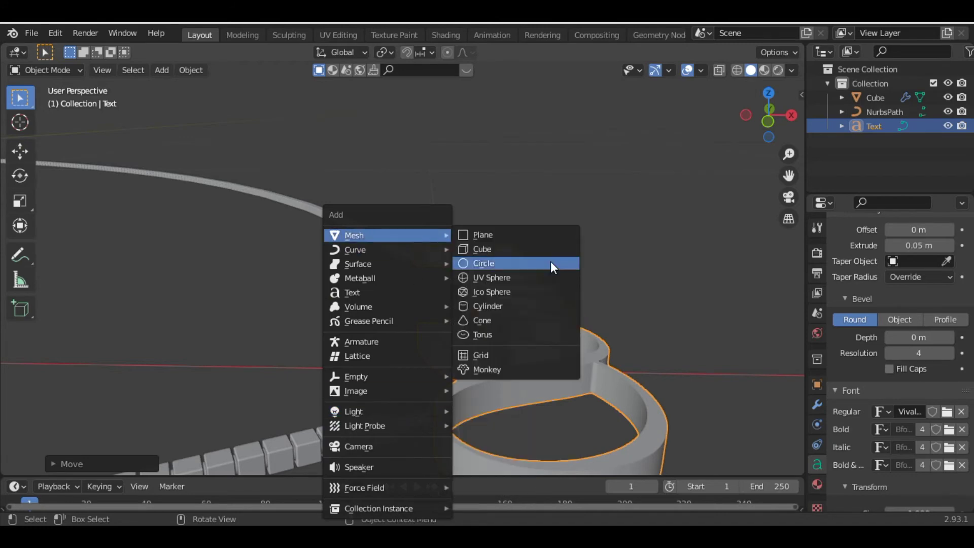
left_click(522, 334)
key("s")
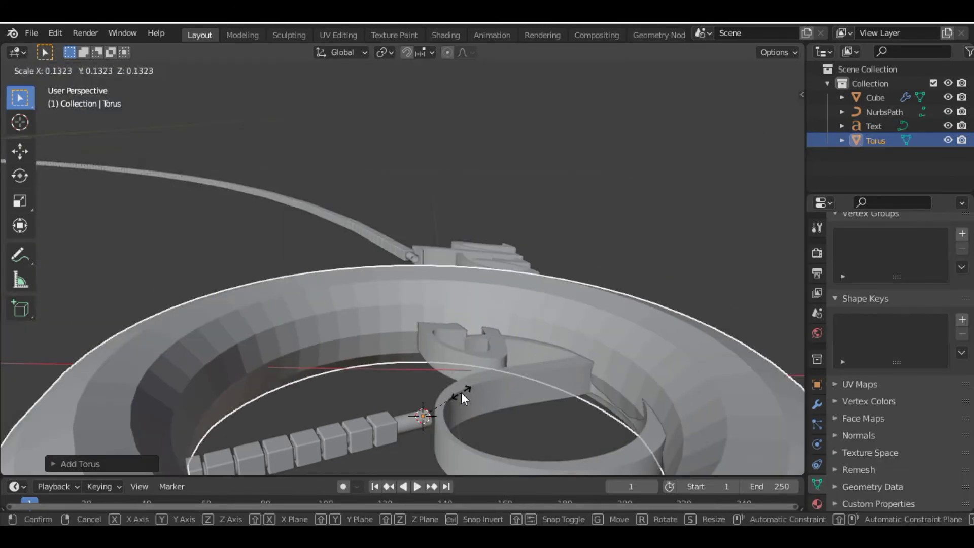
left_click(461, 391)
key("s")
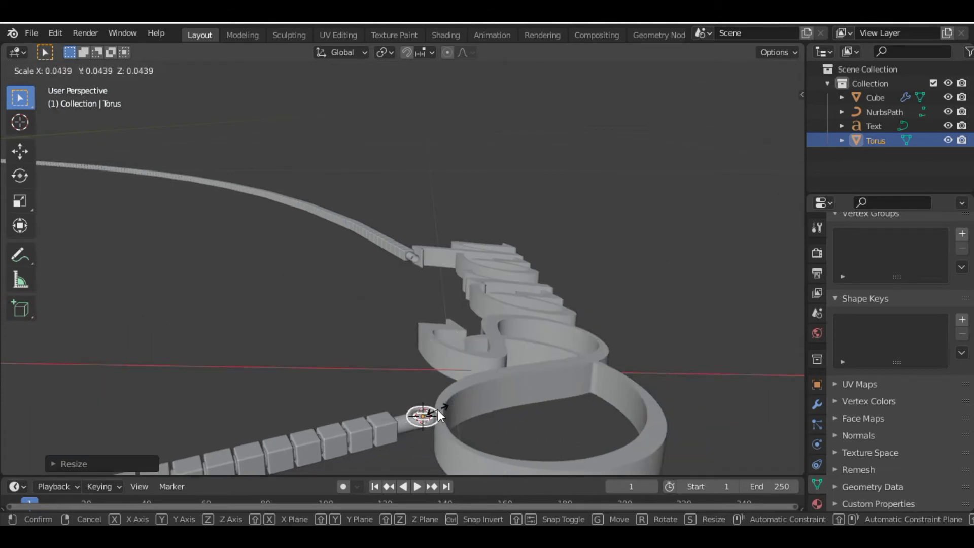
key("s")
left_click(443, 404)
Step: Adjust the ring's height along Z and tilt it around the Y axis
left_click_drag(775, 124, 750, 132)
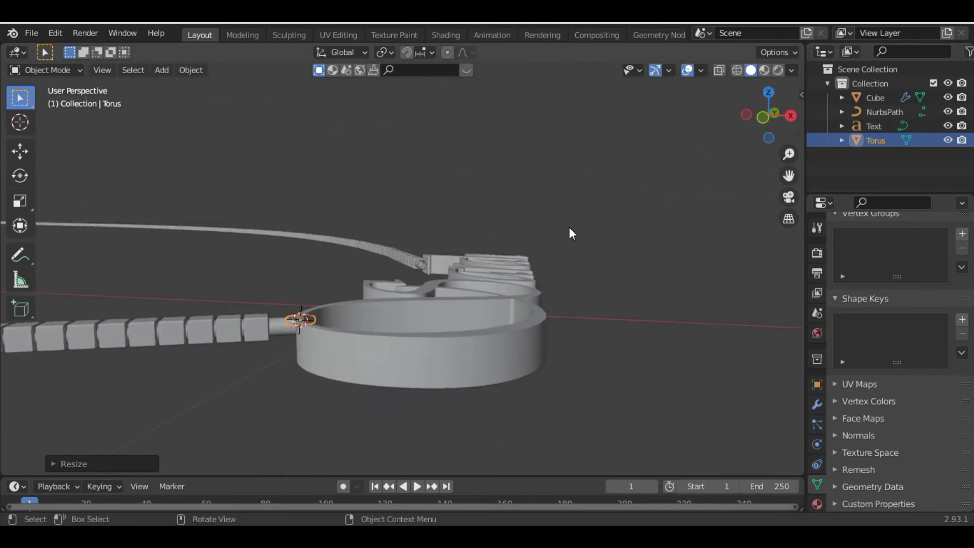
key("KP_Decimal")
left_click_drag(781, 113, 603, 294)
scroll(603, 294, "down", 5)
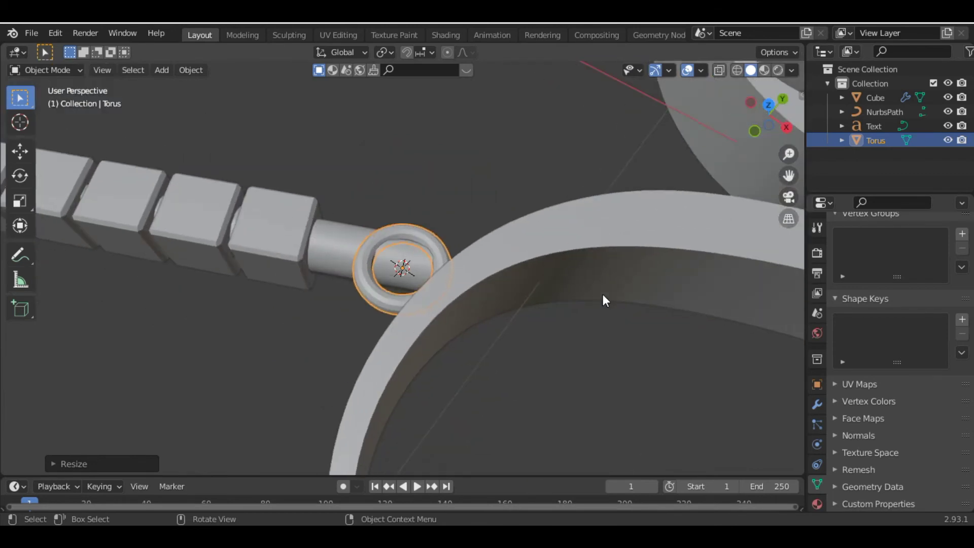
key("g")
key("z")
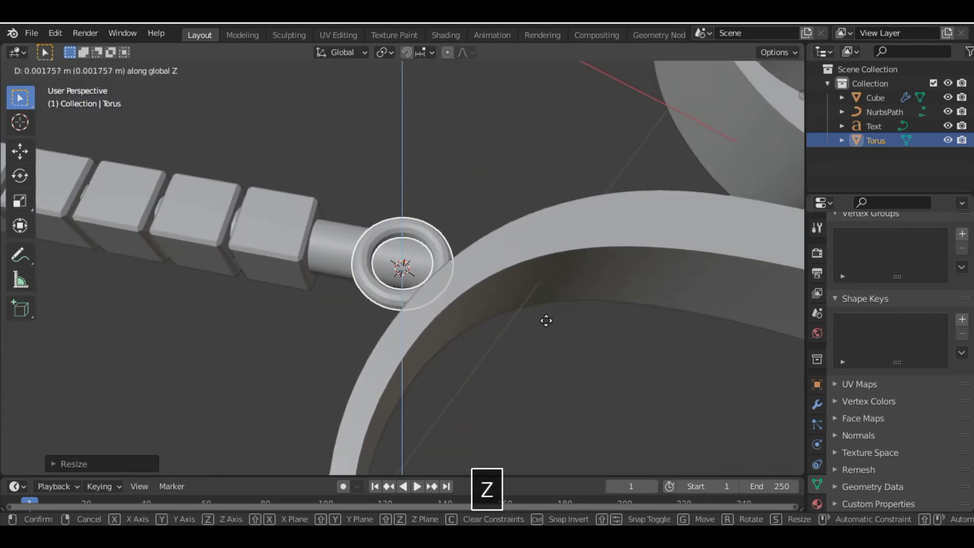
left_click(546, 322)
key("r")
key("y")
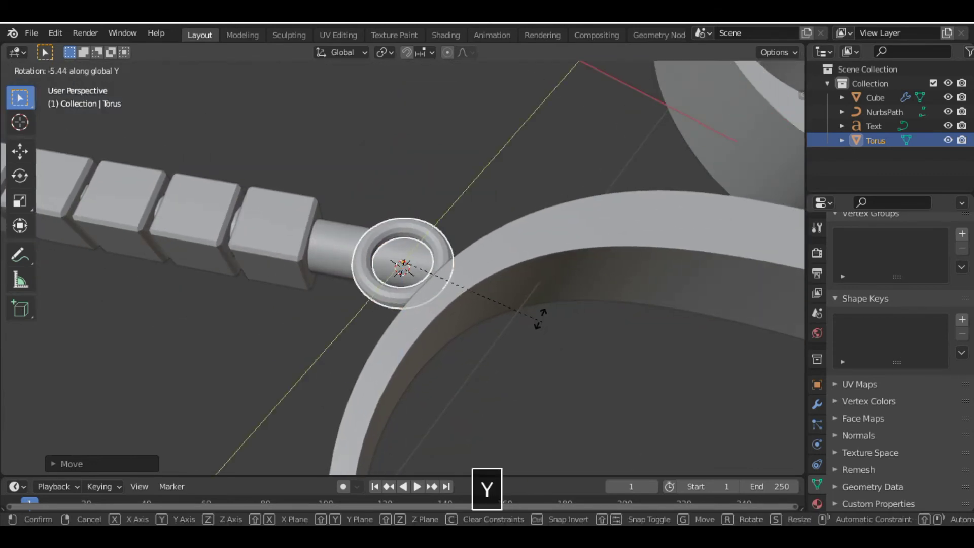
left_click(511, 270)
Step: Shift the ring along X and Y into place at the chain–lettering joint
key("g")
key("x")
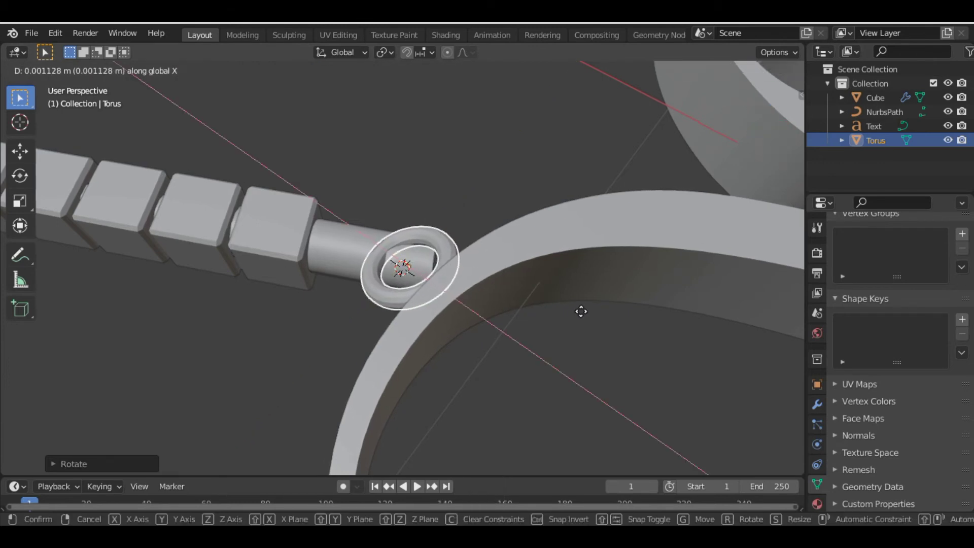
left_click(591, 316)
key("shift+d")
key("x")
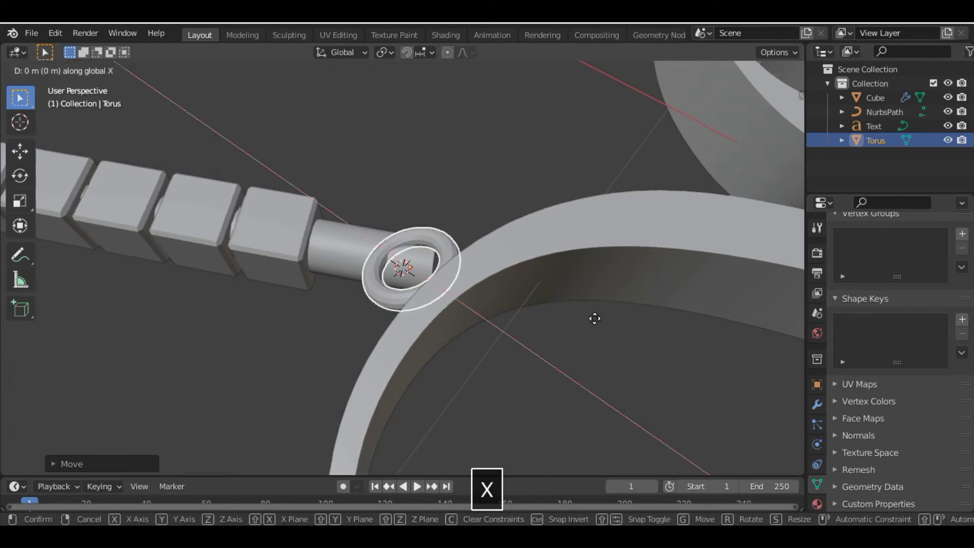
key("y")
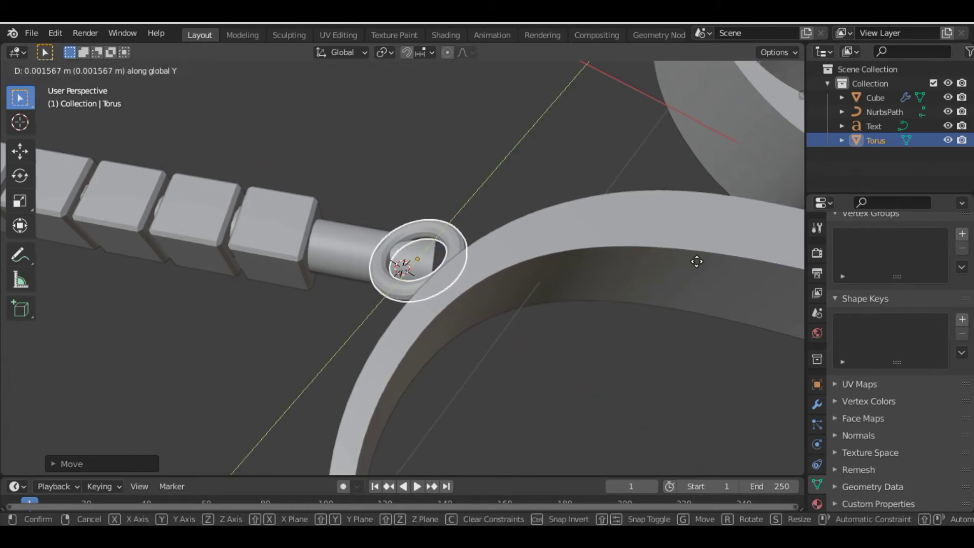
left_click(696, 263)
scroll(696, 260, "down", 2)
scroll(697, 262, "down", 3)
Step: In top view, duplicate the ring and move the copy along Y near the text's far end
key("KP_7")
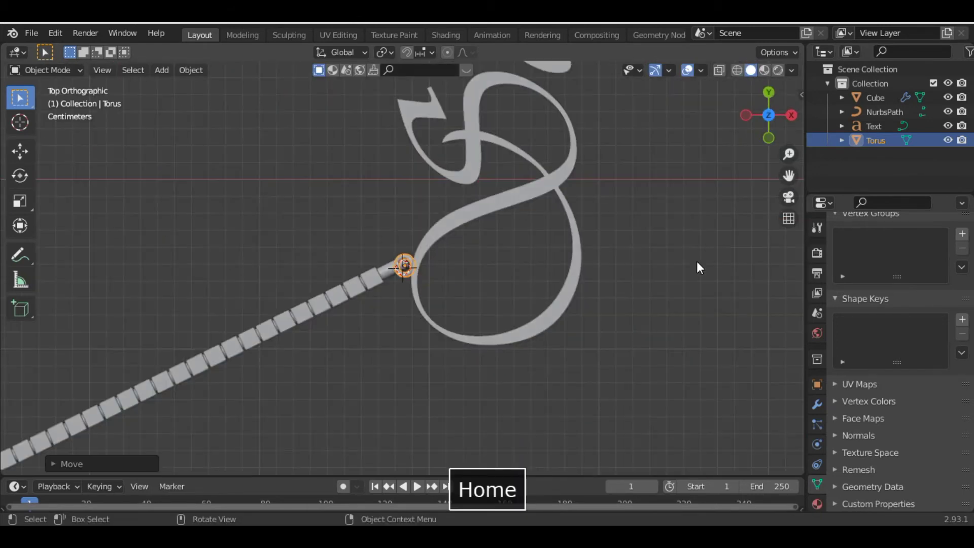
scroll(510, 205, "up", 1)
scroll(509, 205, "down", 8)
scroll(444, 309, "up", 4)
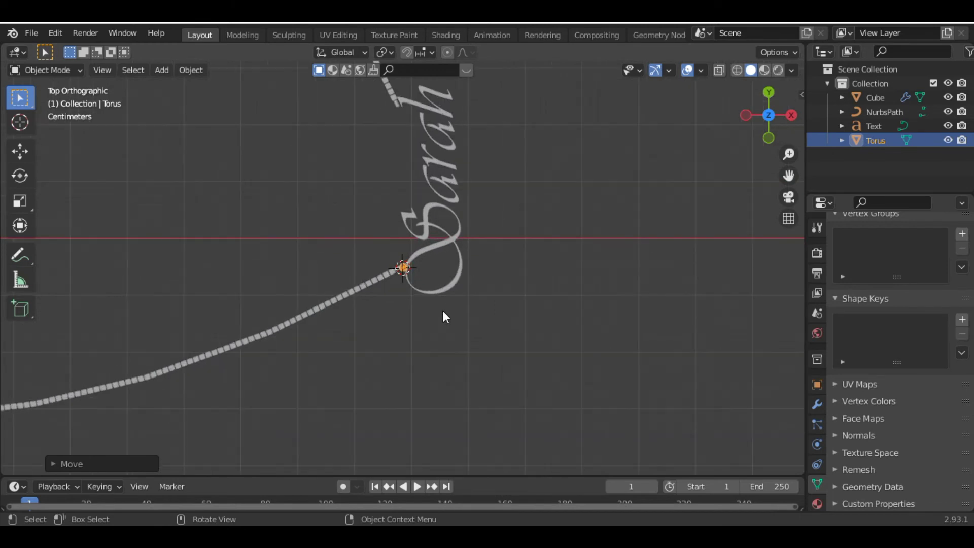
scroll(442, 311, "up", 3)
scroll(442, 310, "down", 4)
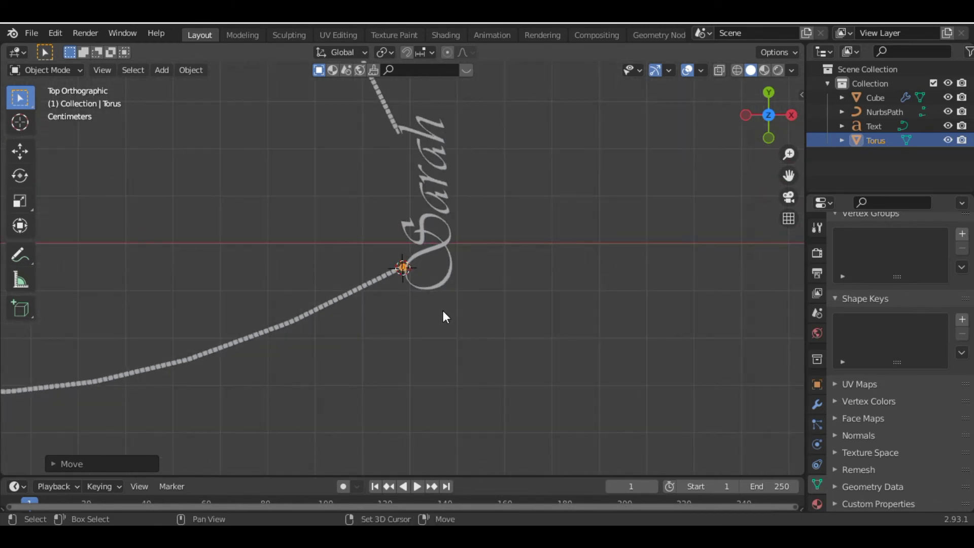
key("shift+d")
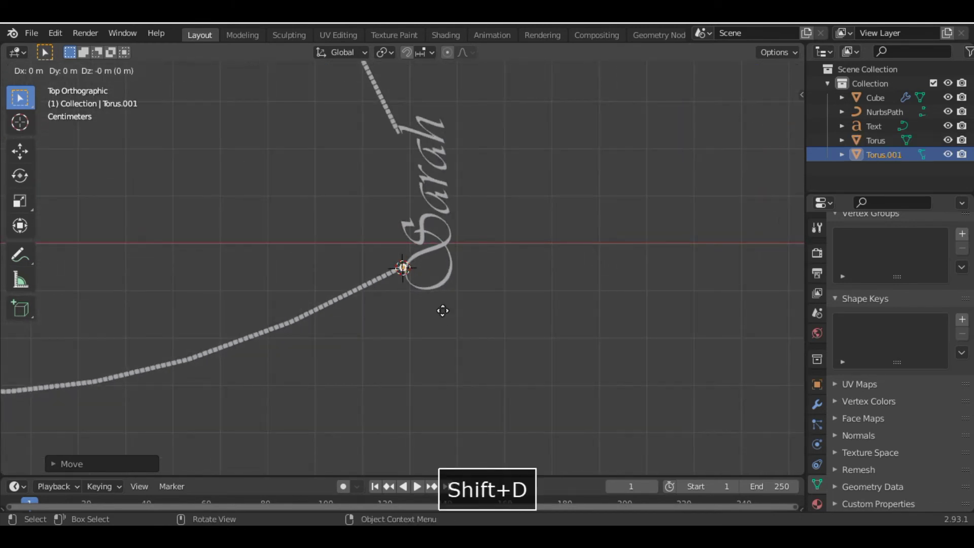
key("y")
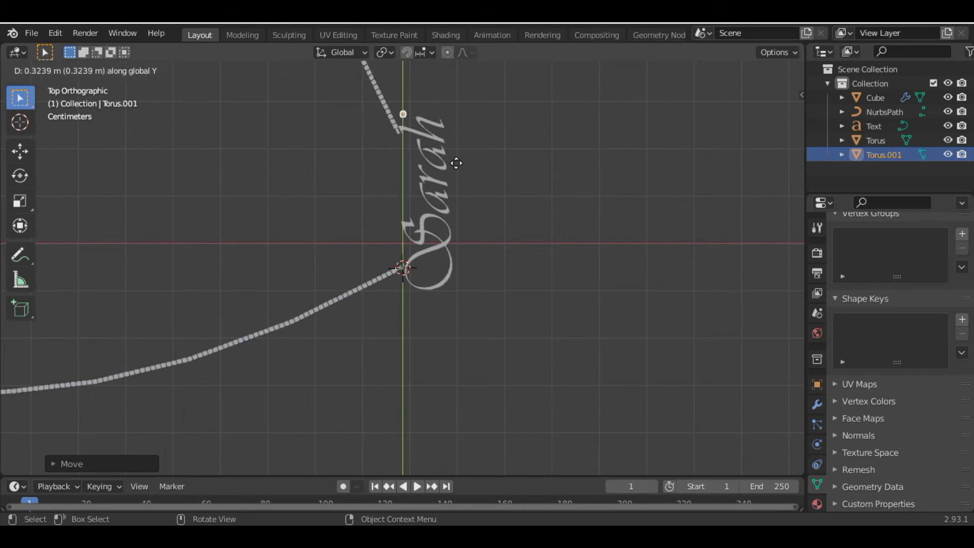
left_click(454, 173)
Step: Align the ring copy along X with the chain's other end, then deselect everything
scroll(454, 173, "down", 5)
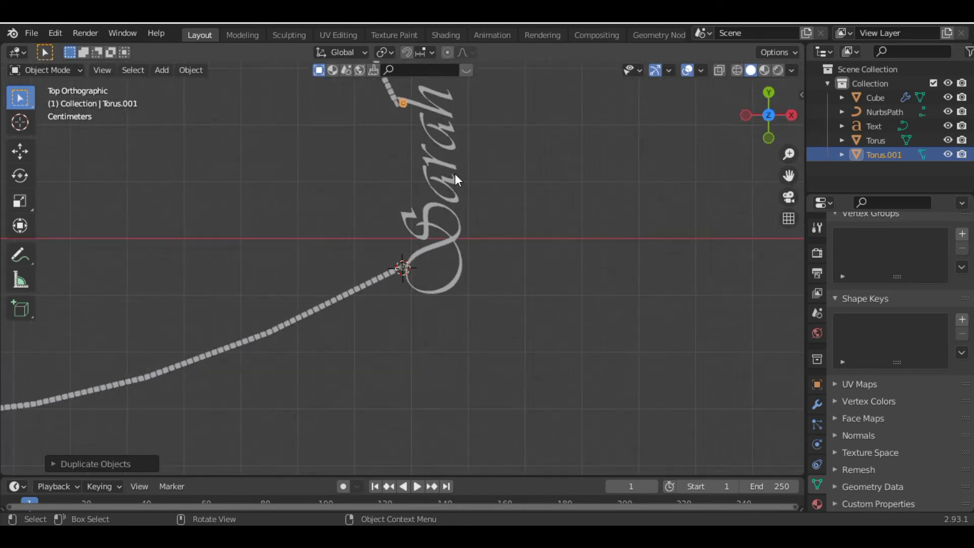
scroll(487, 342, "up", 5)
key("KP_7")
scroll(487, 342, "down", 5)
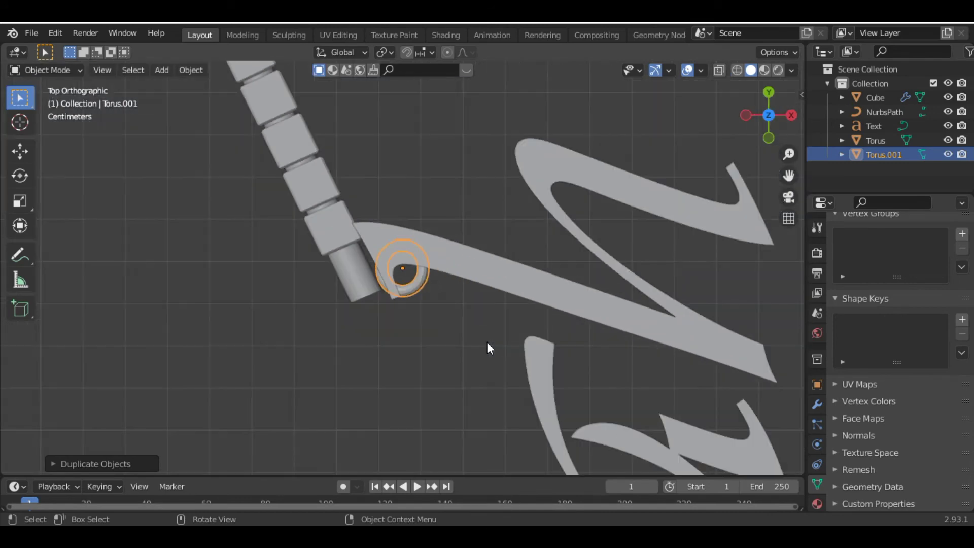
key("g")
key("x")
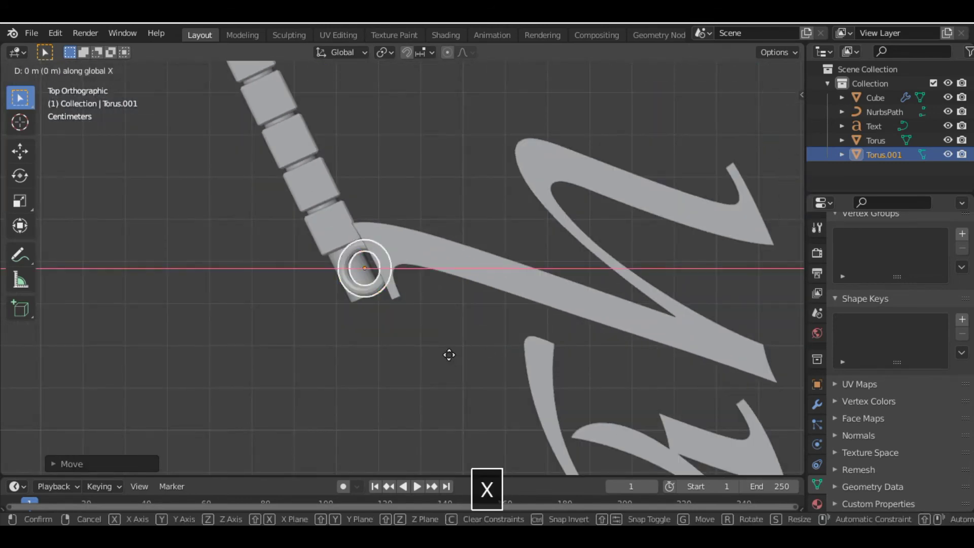
left_click(455, 381)
middle_click_drag(455, 381, 482, 314)
key("g")
key("z")
key("Escape")
scroll(503, 251, "down", 5)
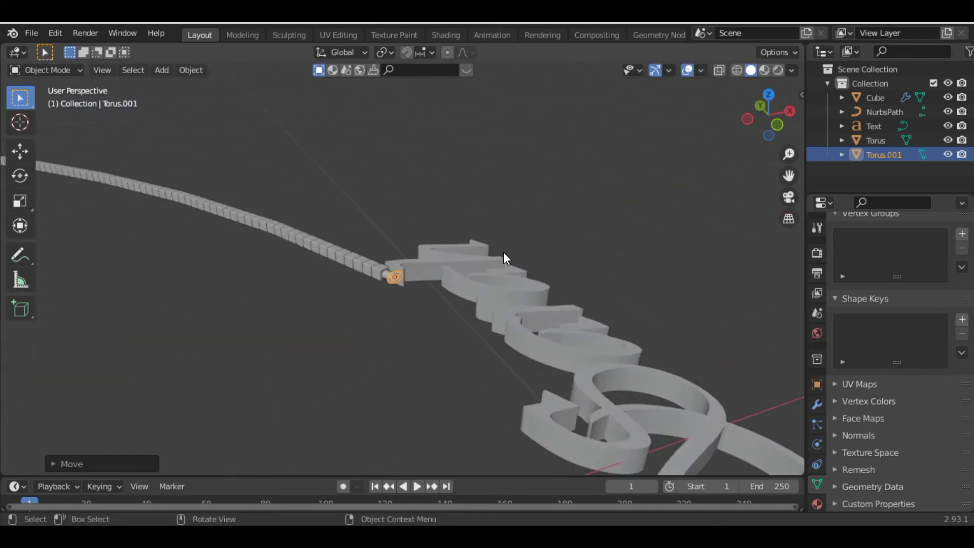
key("alt+a")
middle_click_drag(503, 251, 433, 222)
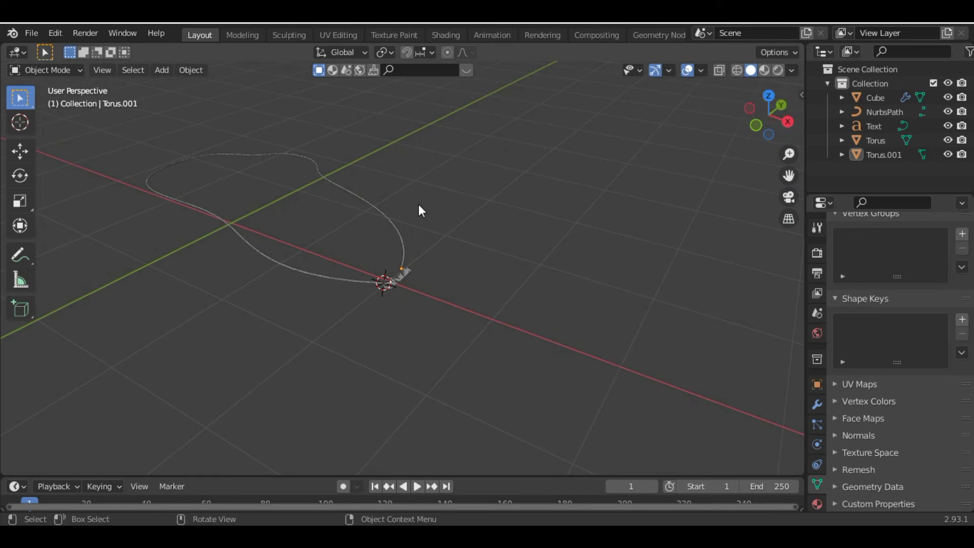
Step: Add a camera, align it to the current view, and move it to frame the necklace
key("shift+a")
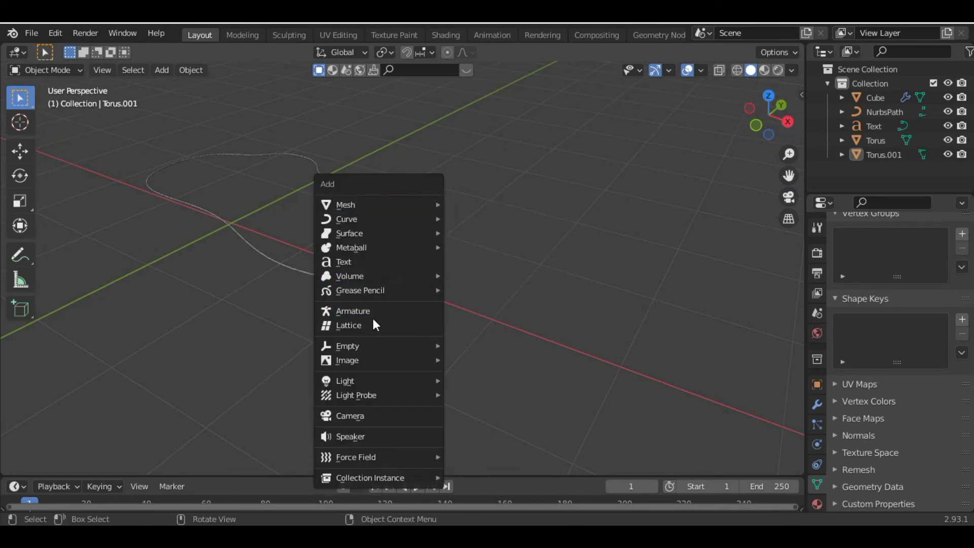
left_click(366, 415)
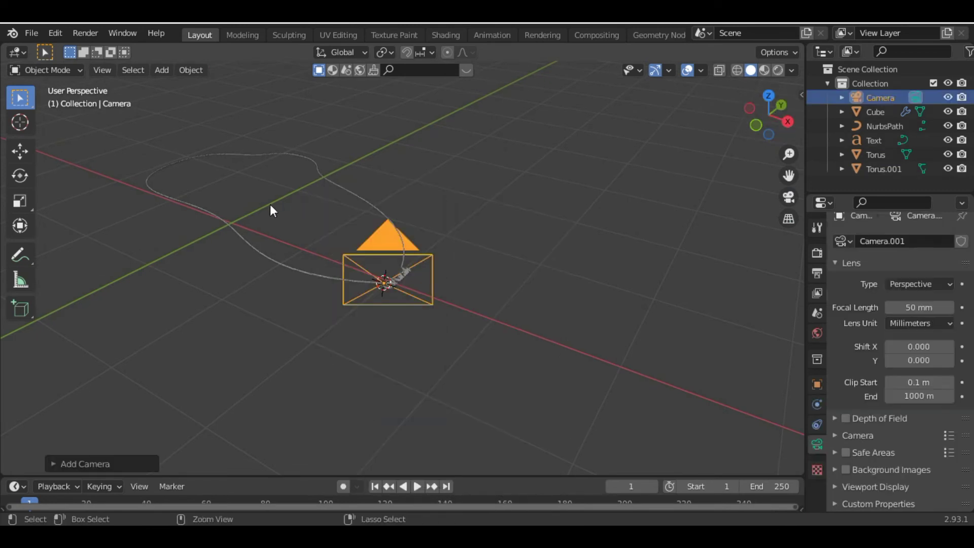
key("ctrl+alt+KP_0")
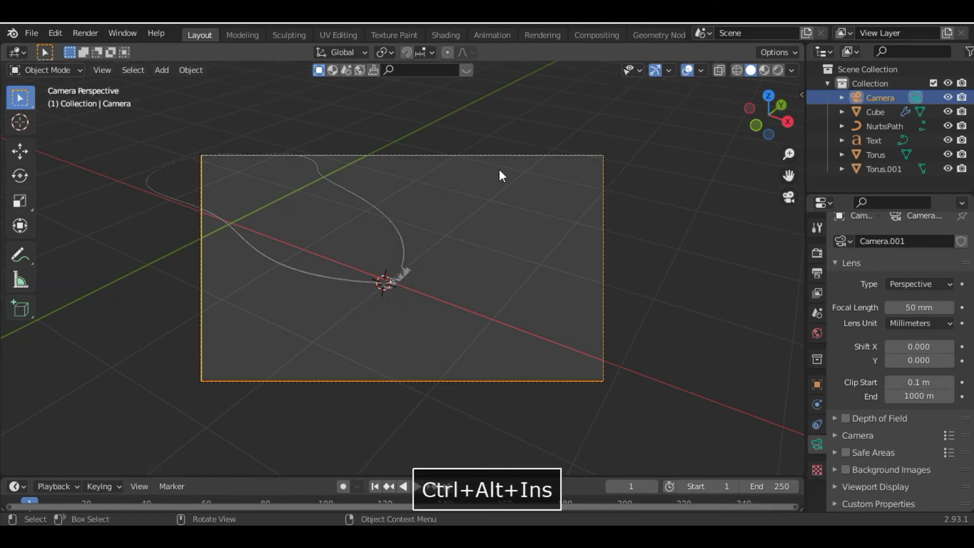
key("g")
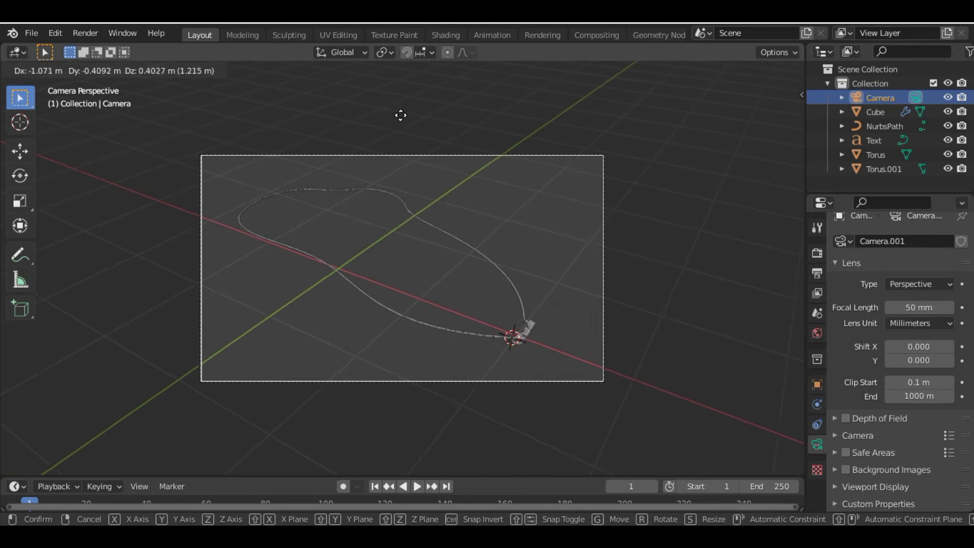
left_click(394, 113)
Step: Fit the viewport to the camera frame and select the necklace chain
key("Home")
scroll(692, 211, "up", 2)
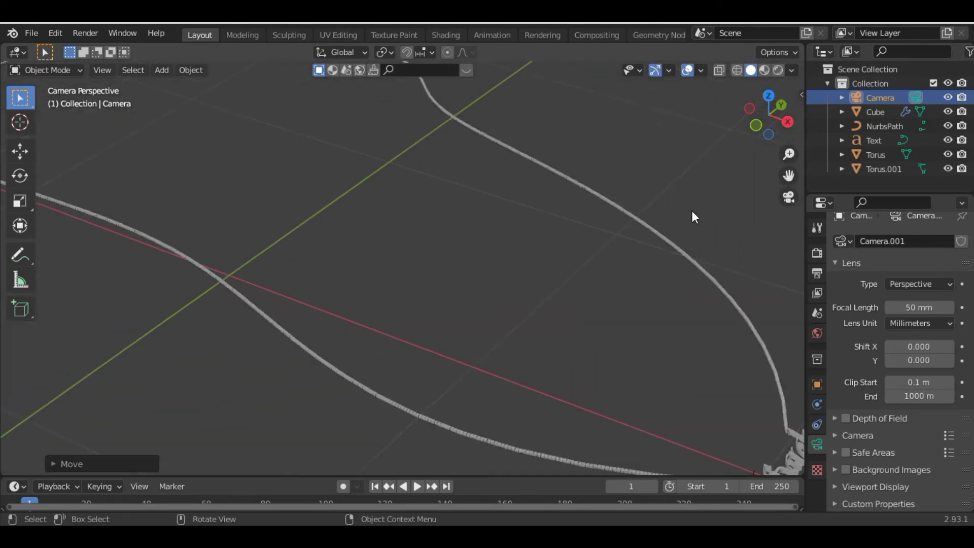
scroll(692, 211, "down", 4)
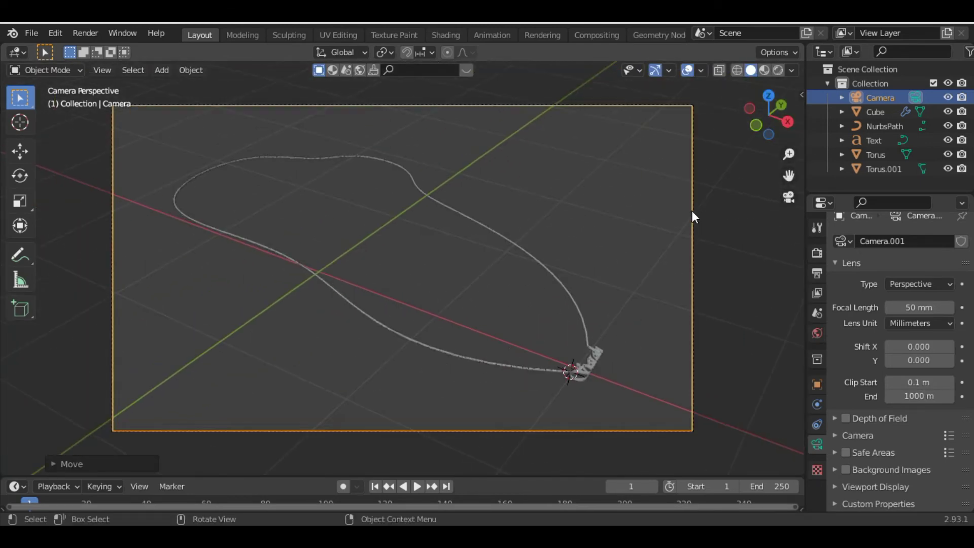
left_click(513, 361)
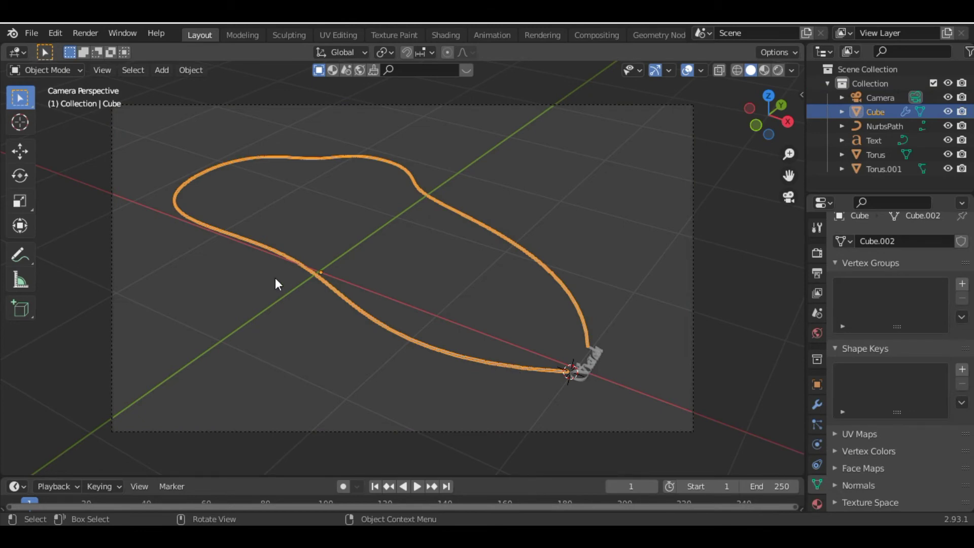
left_click(54, 32)
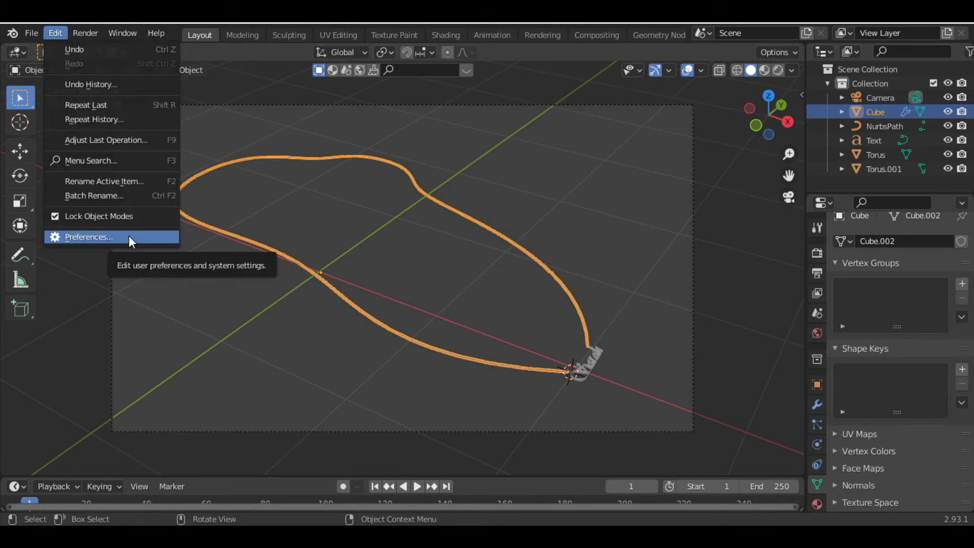
Step: Search add-ons for 'blender' to confirm BlenderKit is enabled, then show the N transform panel
left_click(129, 235)
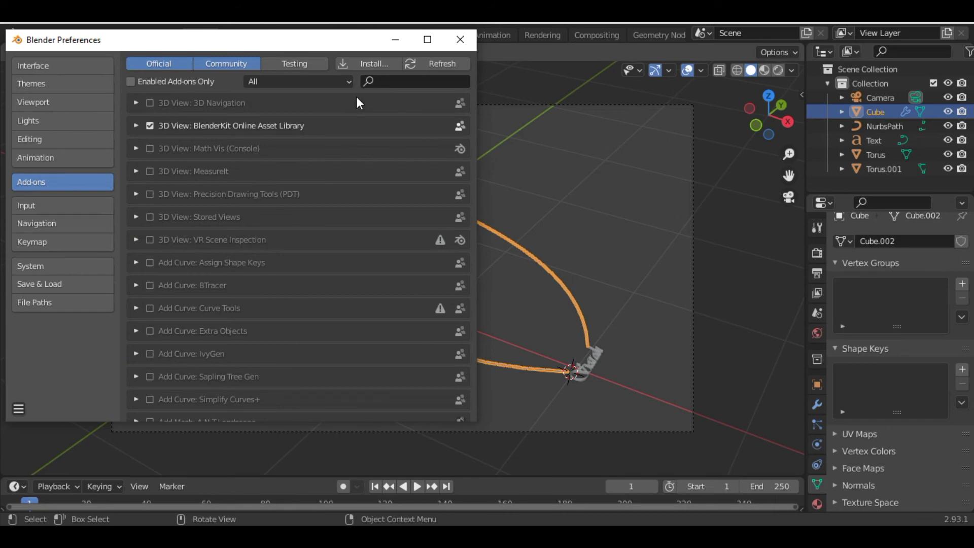
left_click(379, 81)
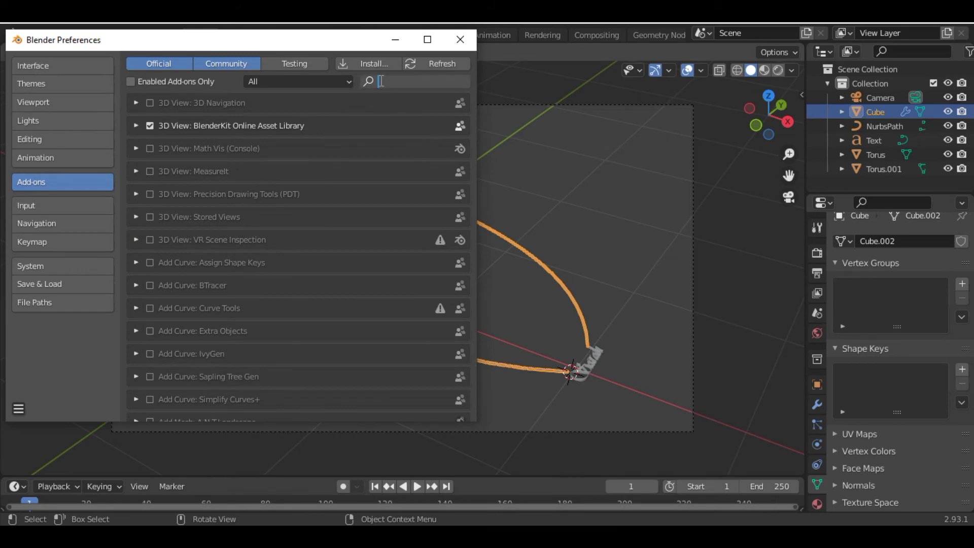
type("blender")
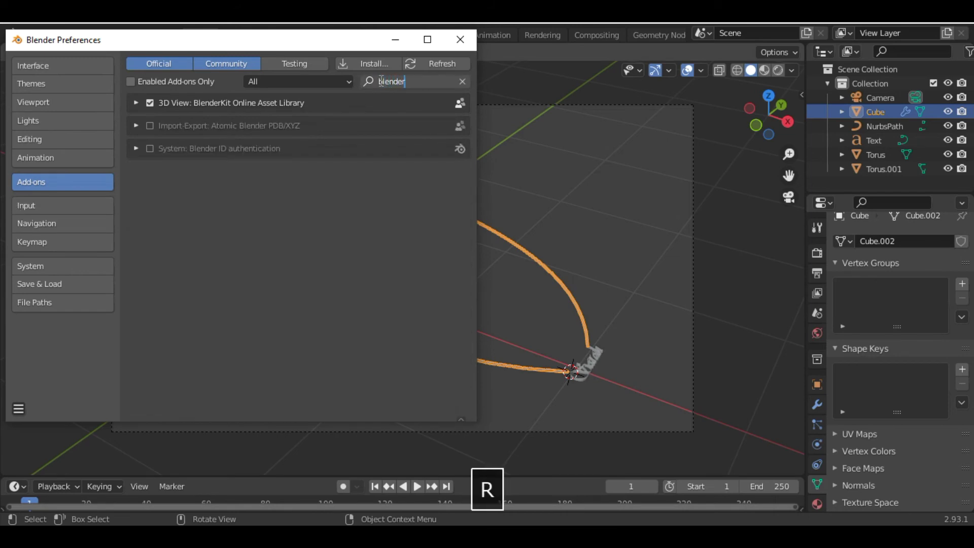
left_click(472, 42)
key("n")
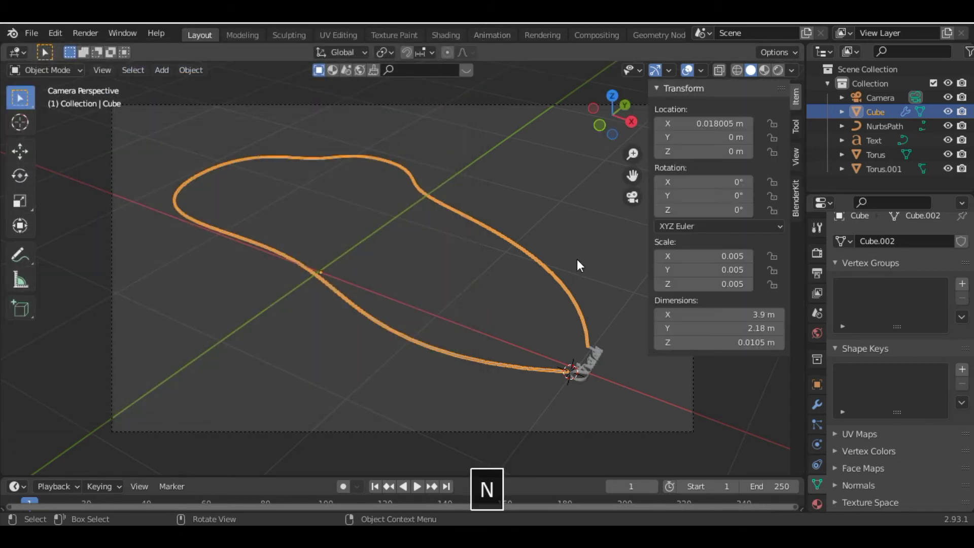
Step: Search BlenderKit materials for 'gold' from the side panel
left_click(795, 200)
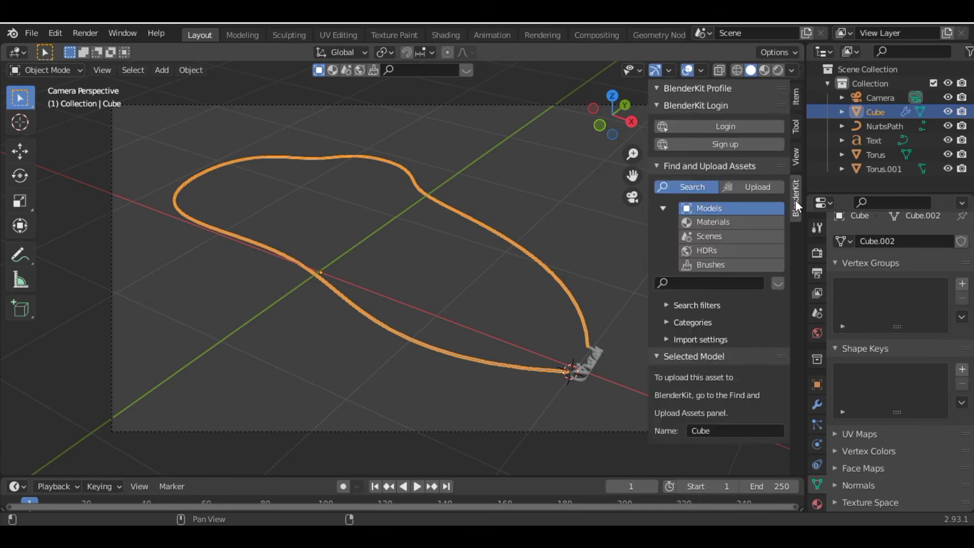
left_click(727, 222)
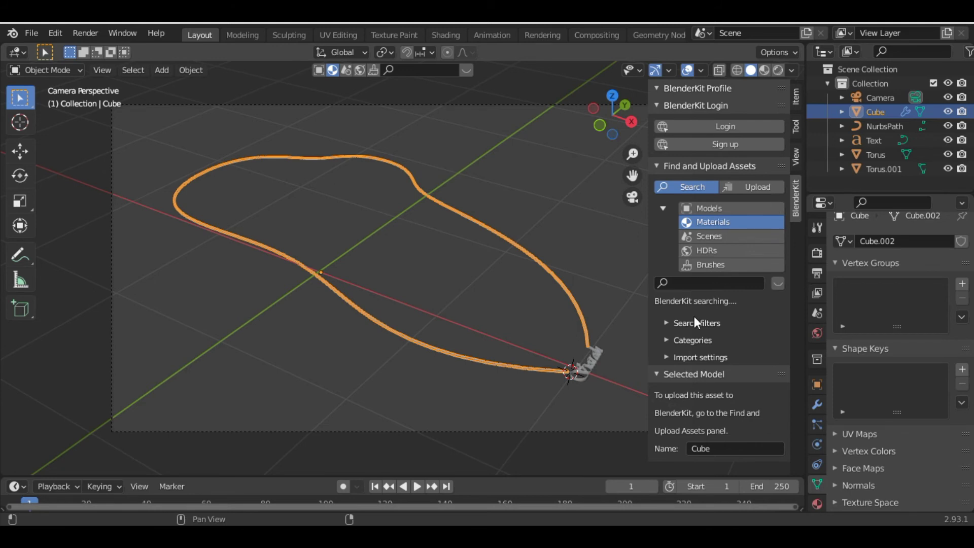
left_click(711, 283)
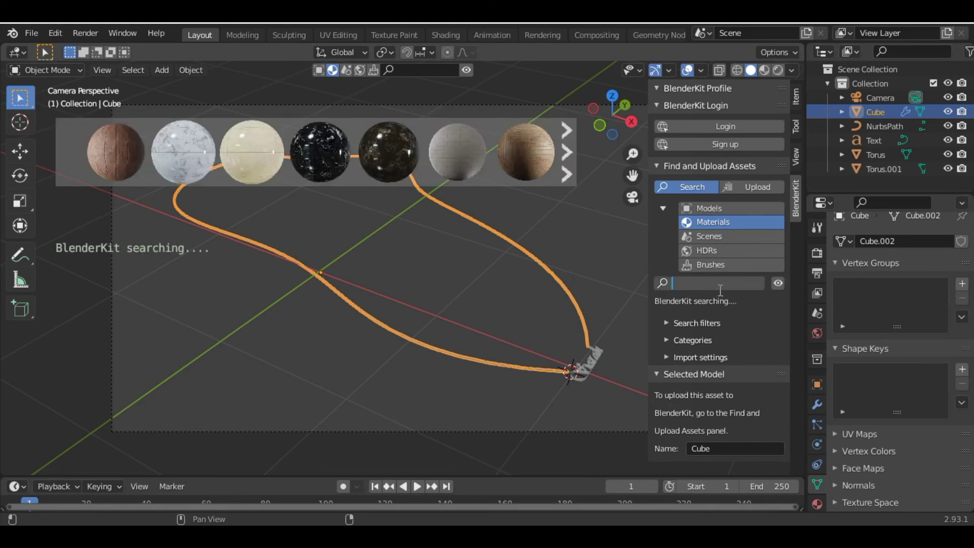
type("gold")
key("Return")
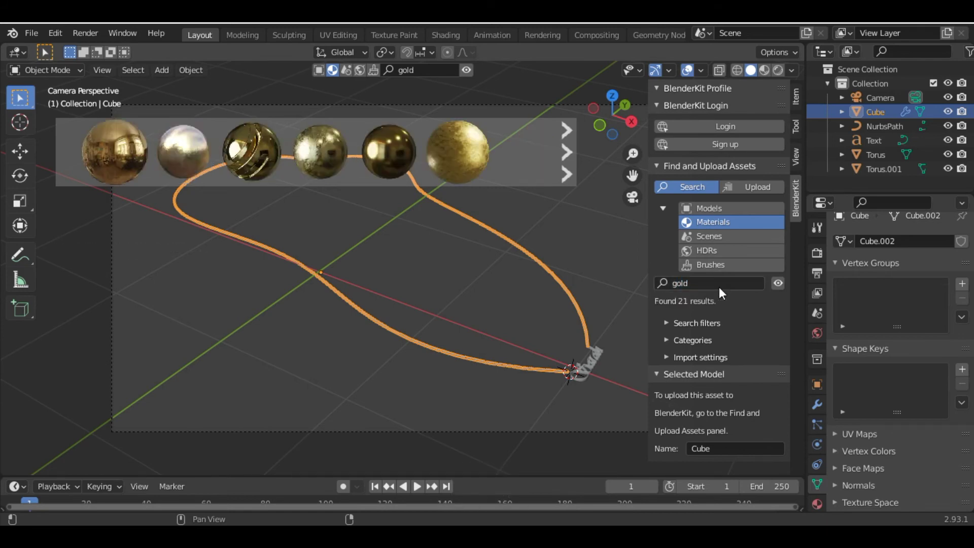
Step: Apply the Fine Gold material to the chain, then hide the asset bar and side panel
mouse_move(310, 144)
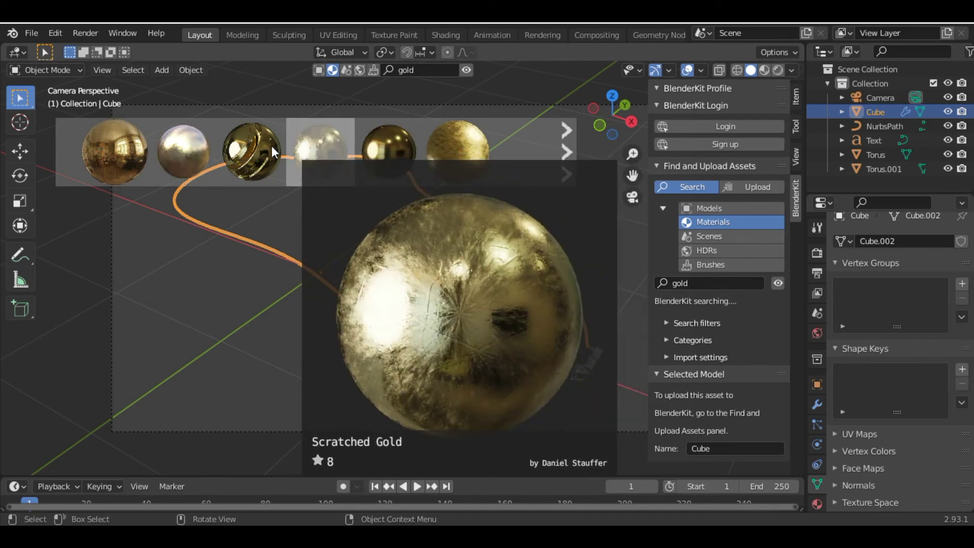
mouse_move(255, 152)
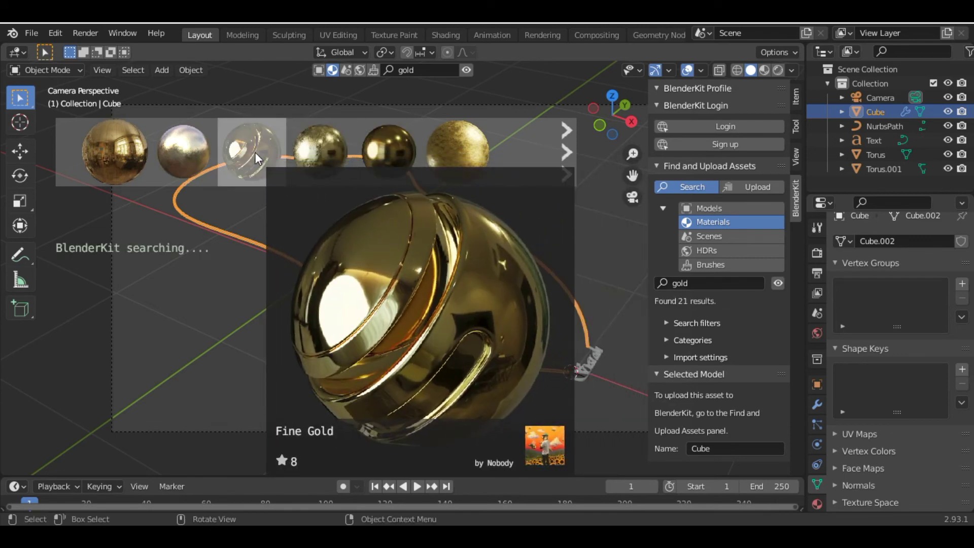
left_click(255, 152)
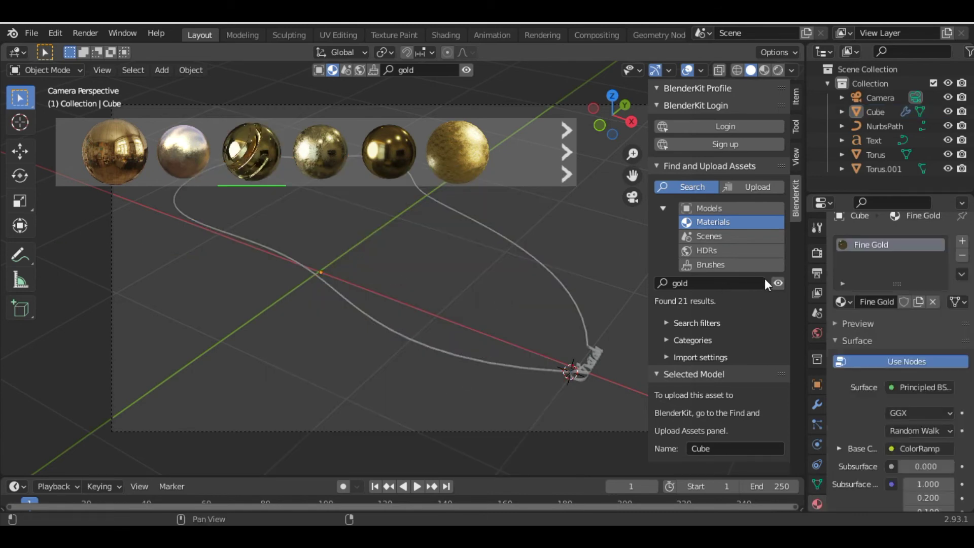
left_click(779, 284)
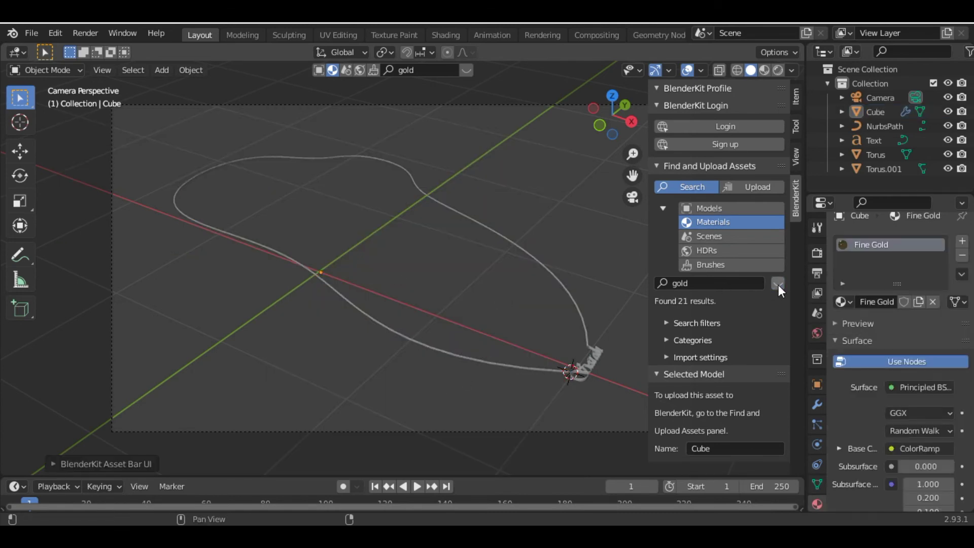
key("n")
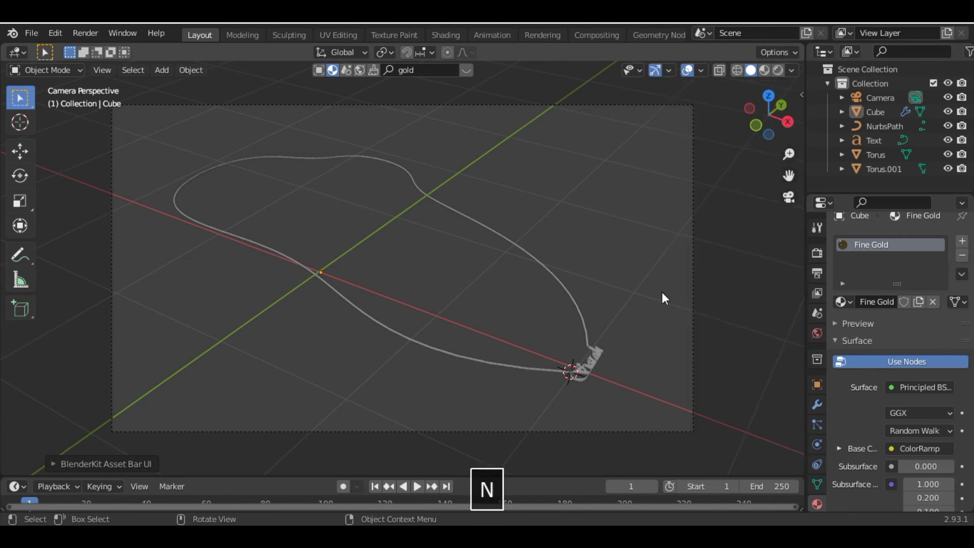
Step: Assign the Fine Gold material to the pendant text object
left_click(584, 367)
left_click(846, 310)
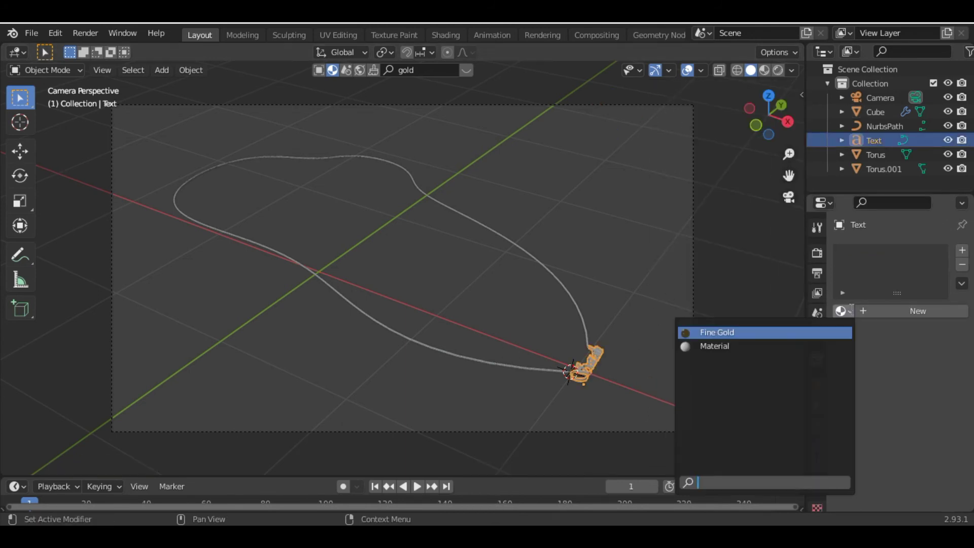
left_click(750, 332)
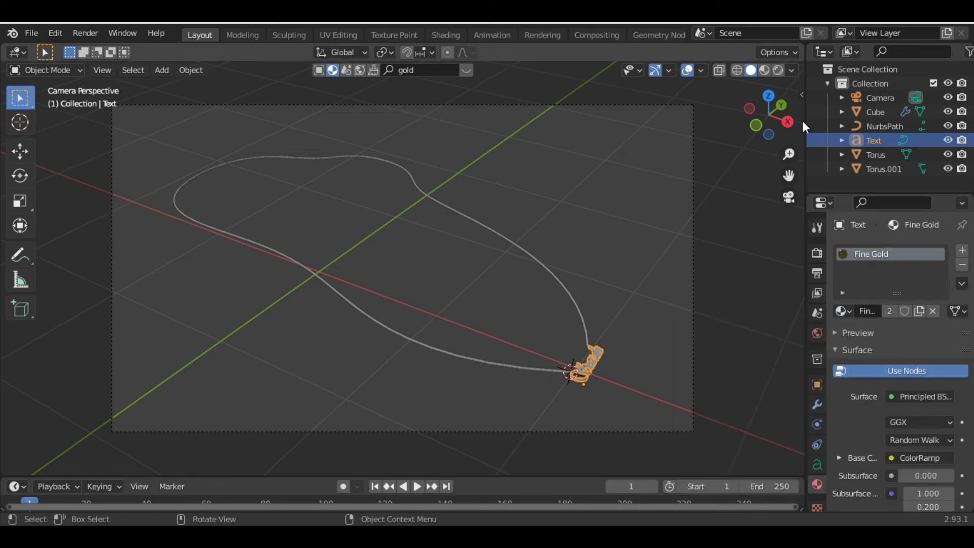
scroll(802, 121, "up", 10)
scroll(647, 383, "down", 8)
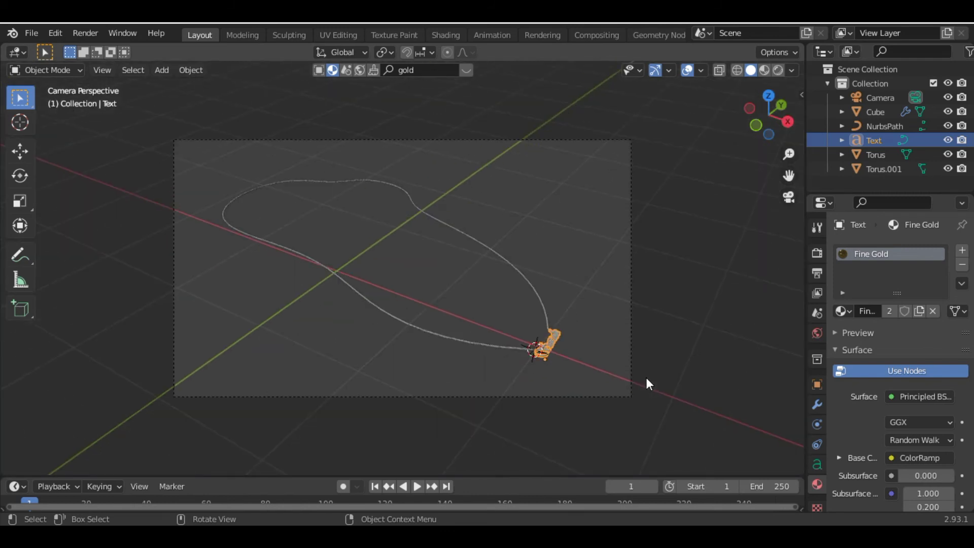
scroll(647, 384, "up", 3)
left_click(642, 432)
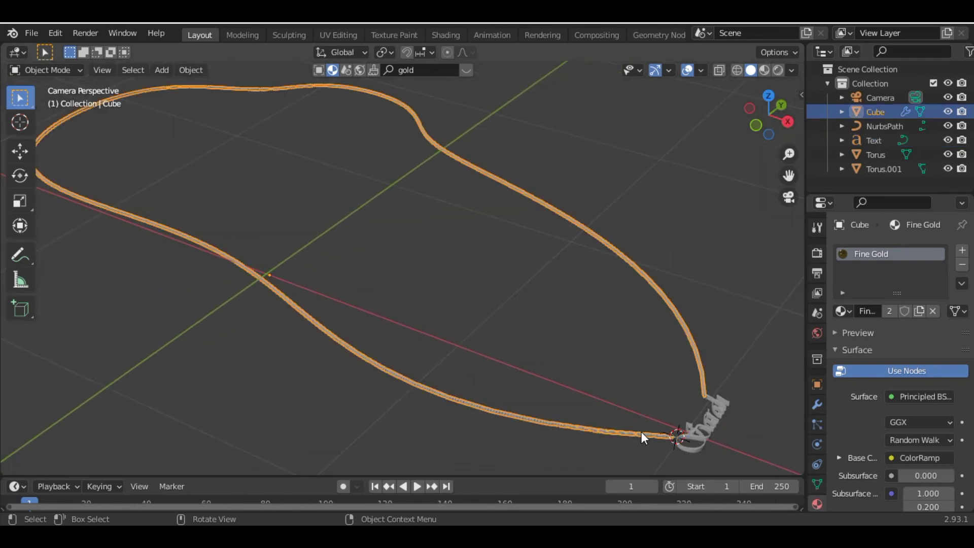
left_click(707, 420)
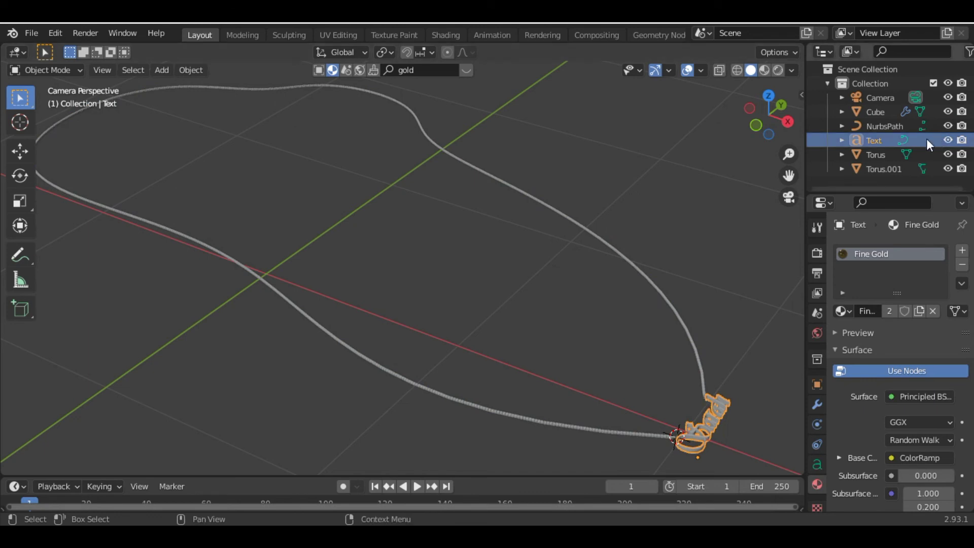
Step: Assign Fine Gold to the Torus and Torus.001 objects
left_click(887, 155)
left_click(850, 310)
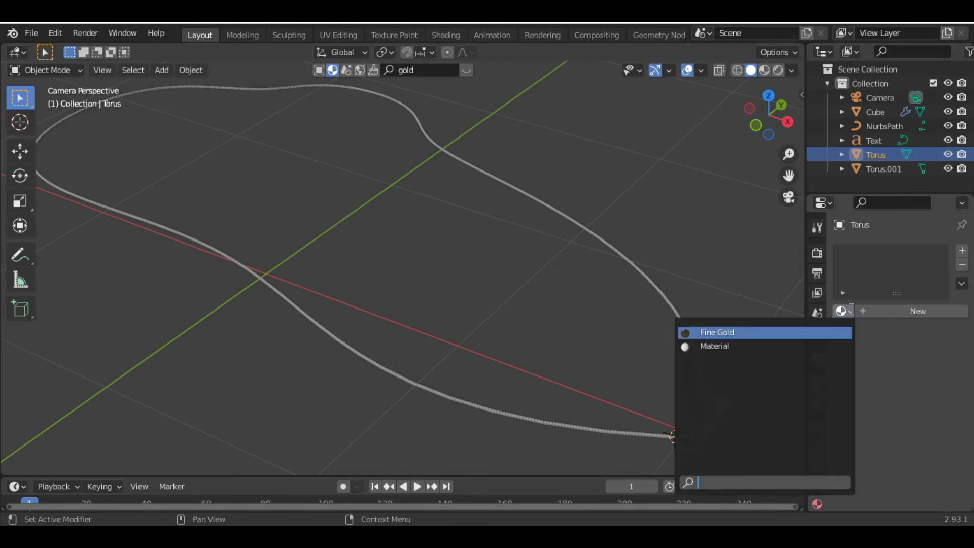
left_click(705, 331)
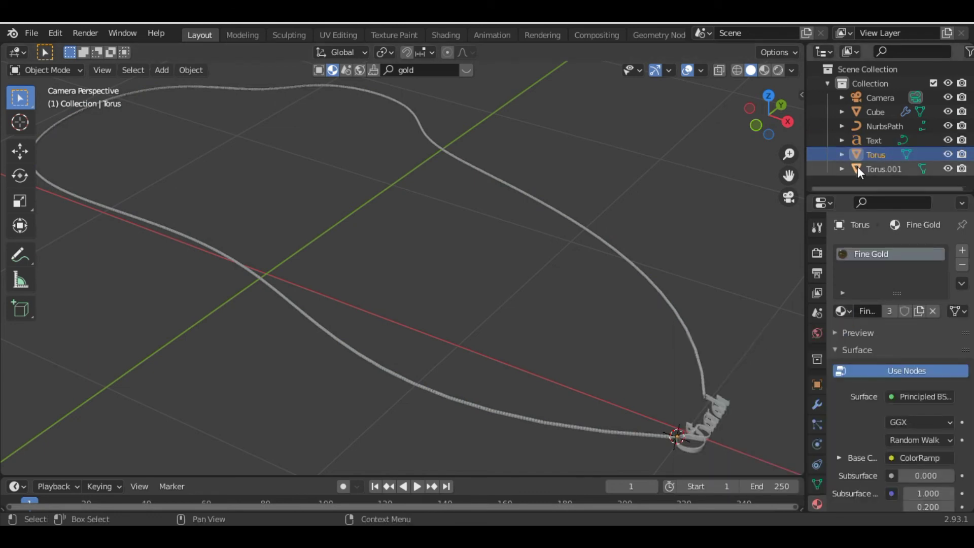
left_click(856, 169)
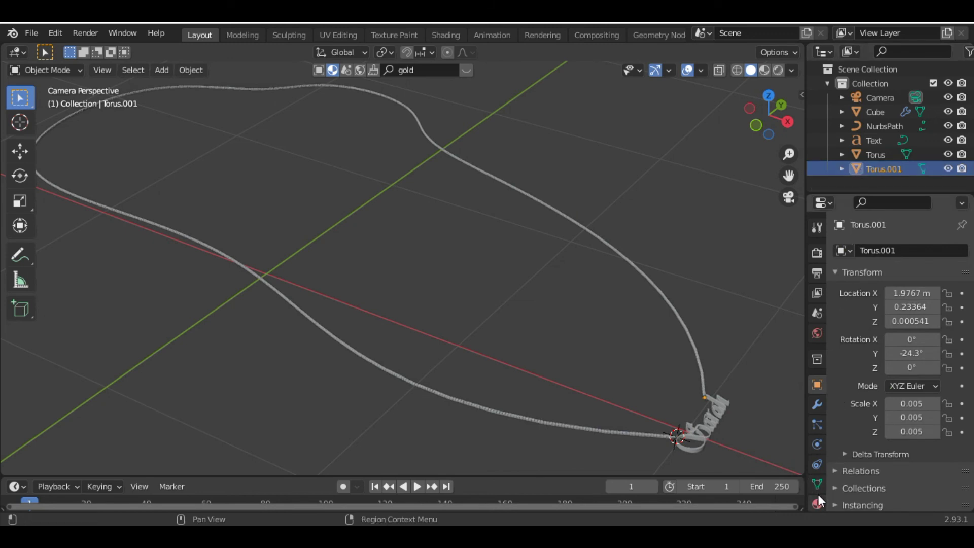
left_click(818, 498)
left_click(844, 311)
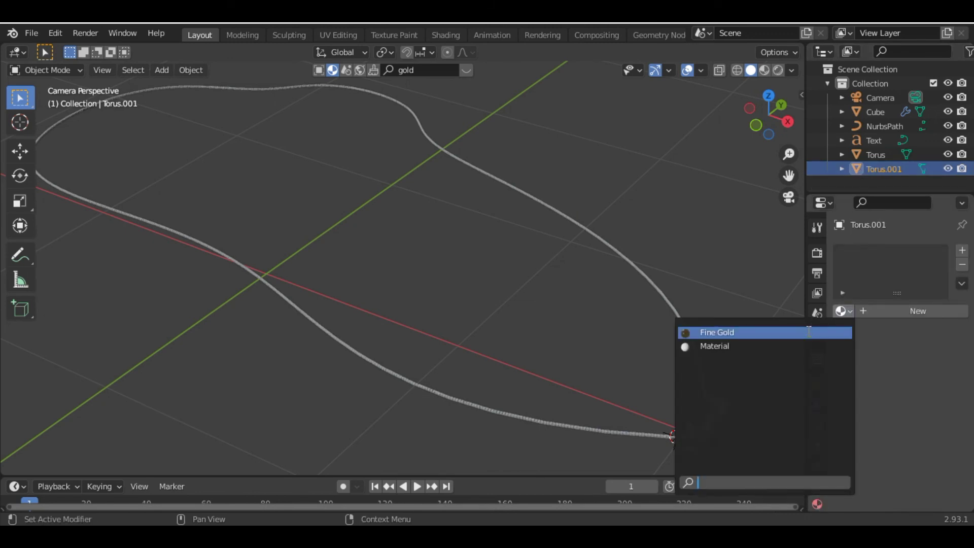
left_click(808, 331)
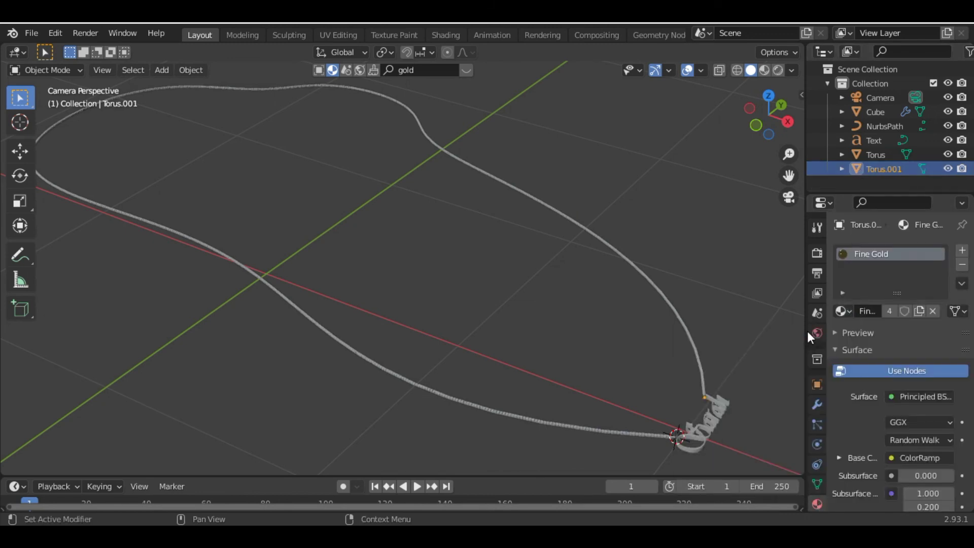
Step: Assign Fine Gold to the NurbsPath chain curve
left_click(880, 125)
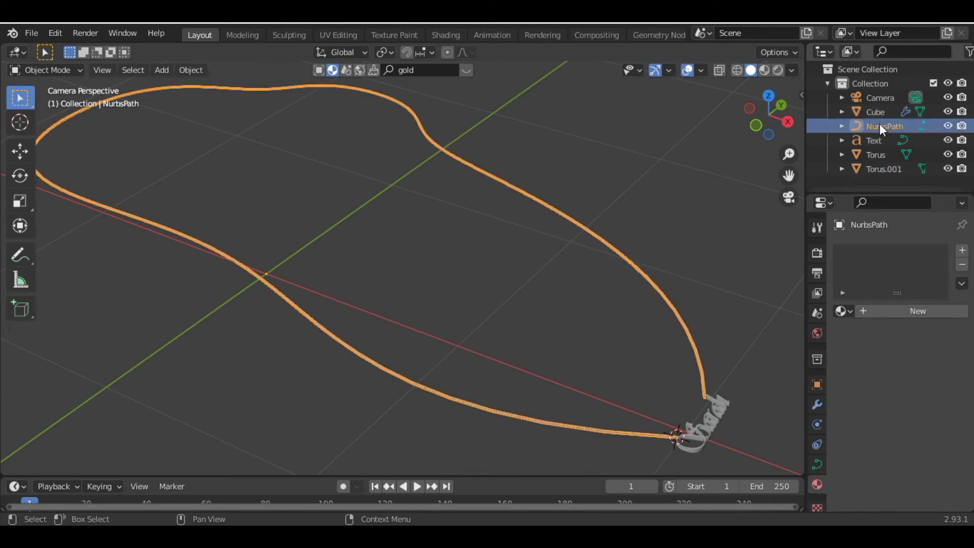
left_click(847, 312)
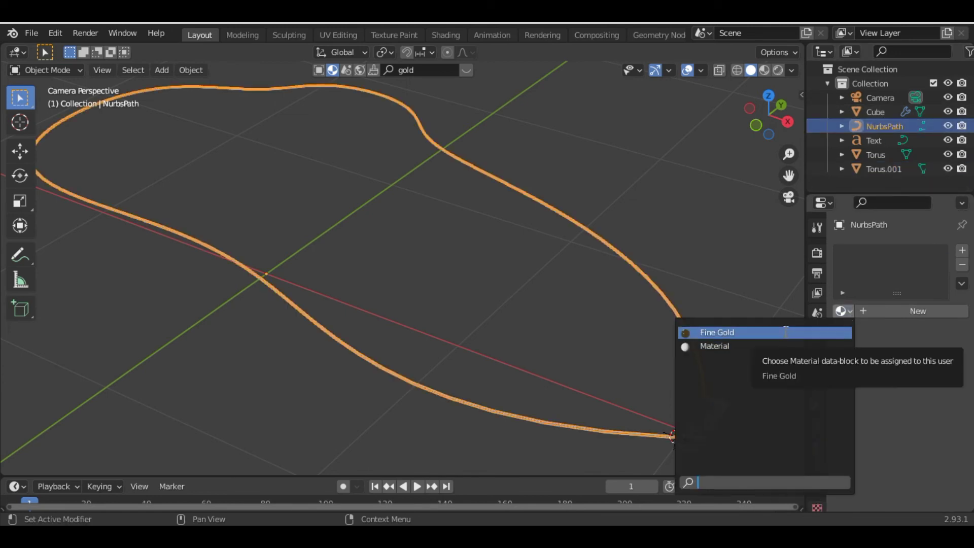
left_click(721, 333)
scroll(258, 305, "down", 5)
scroll(259, 304, "up", 4)
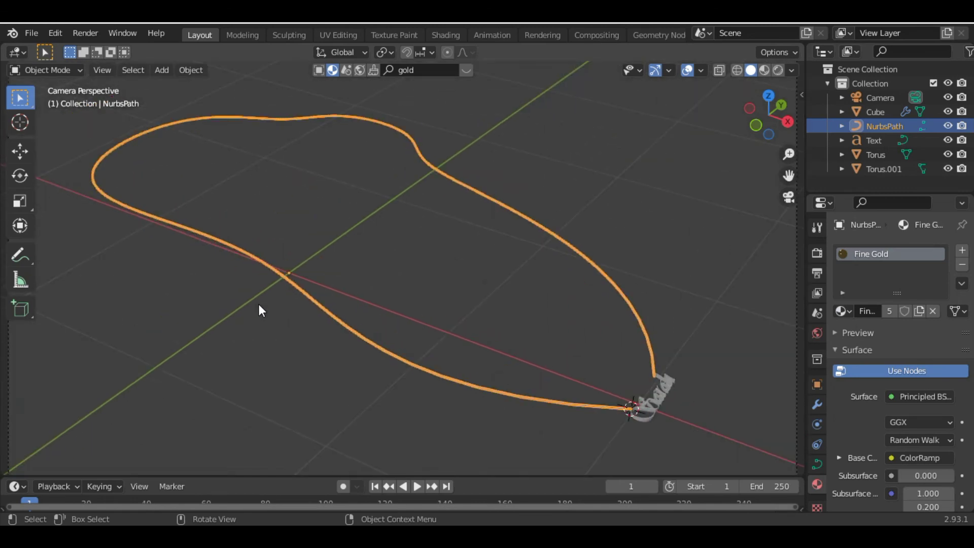
Step: Add a mesh plane and scale it up
key("shift+a")
mouse_move(309, 74)
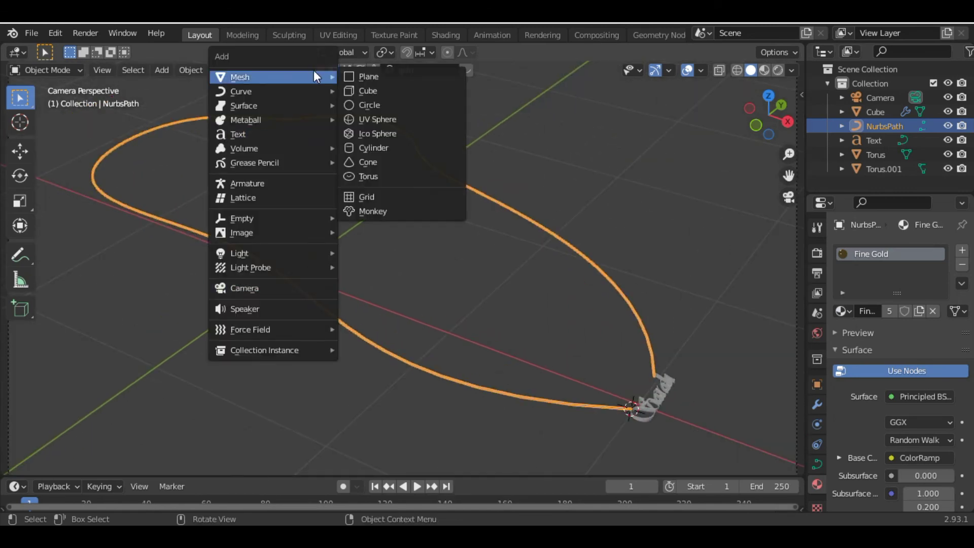
left_click(351, 75)
key("s")
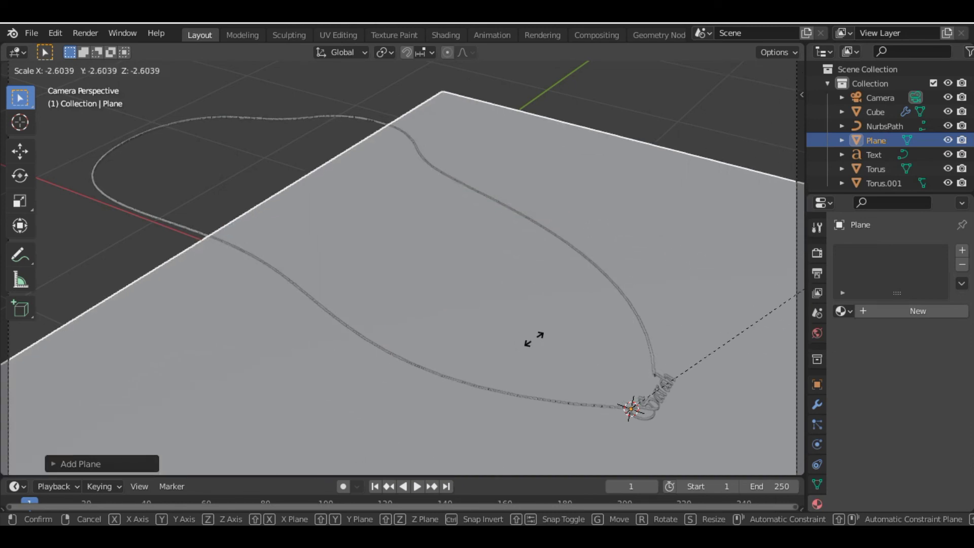
key("Return")
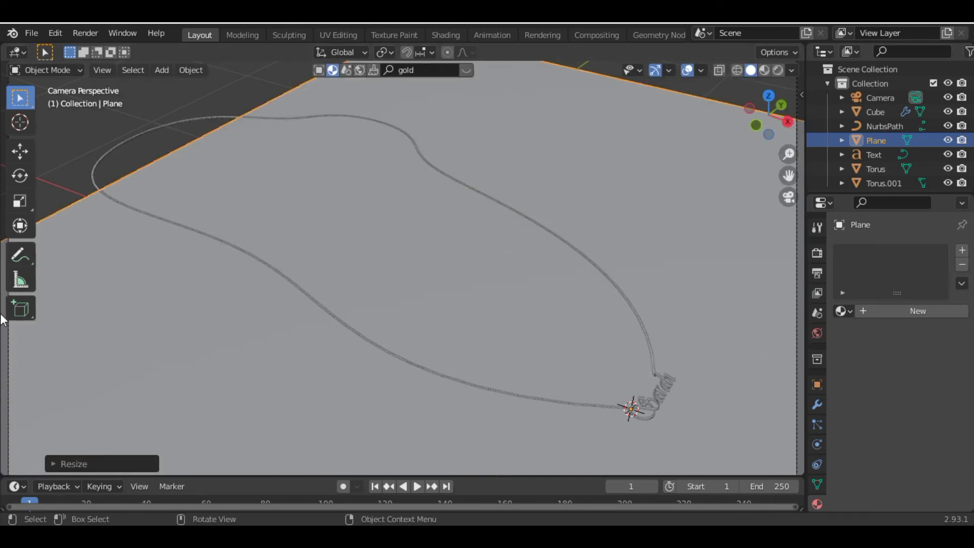
Step: Shift the plane along the X axis until it sits under the necklace
key("g")
key("x")
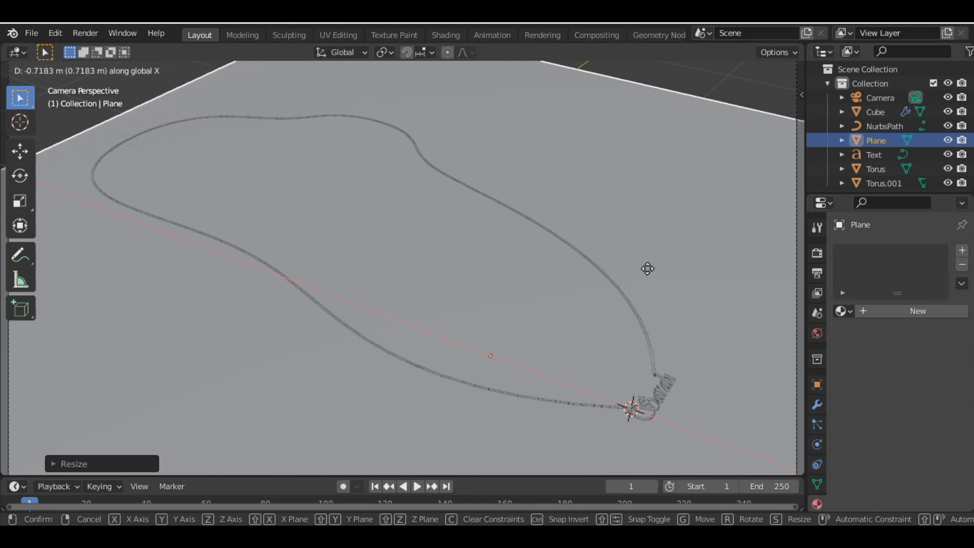
left_click(589, 249)
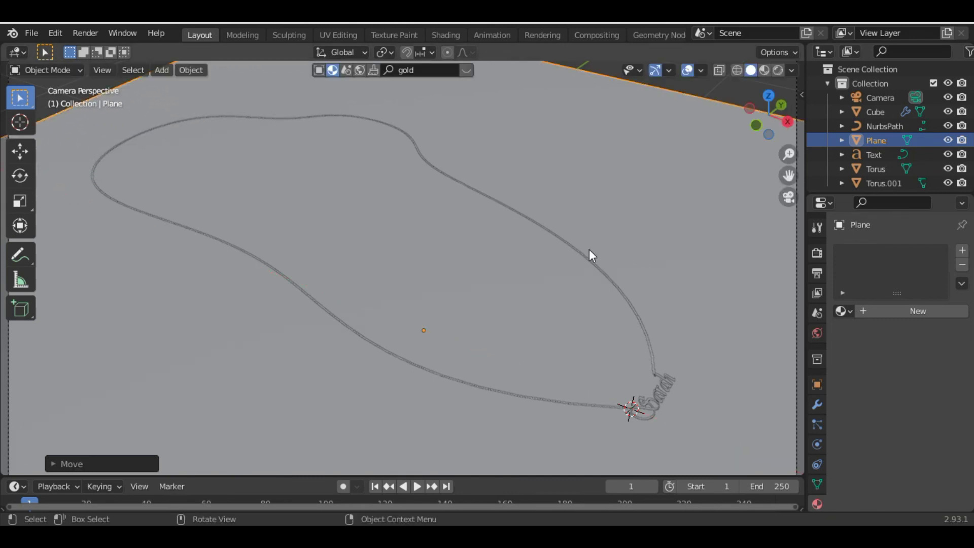
scroll(589, 248, "down", 3)
scroll(589, 248, "up", 3)
key("g")
key("x")
left_click(461, 293)
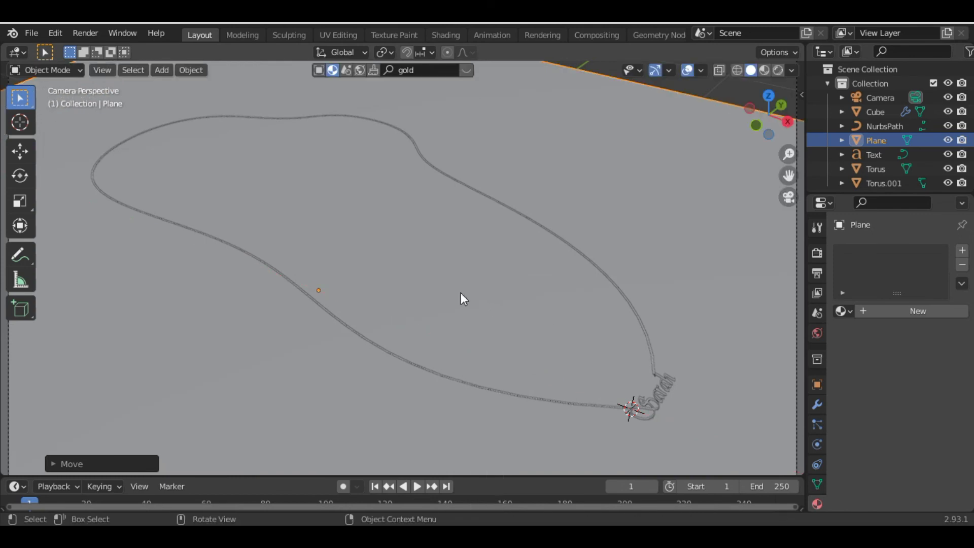
scroll(462, 298, "down", 5)
scroll(461, 298, "up", 2)
Step: Enlarge the plane so it fills the camera frame
key("s")
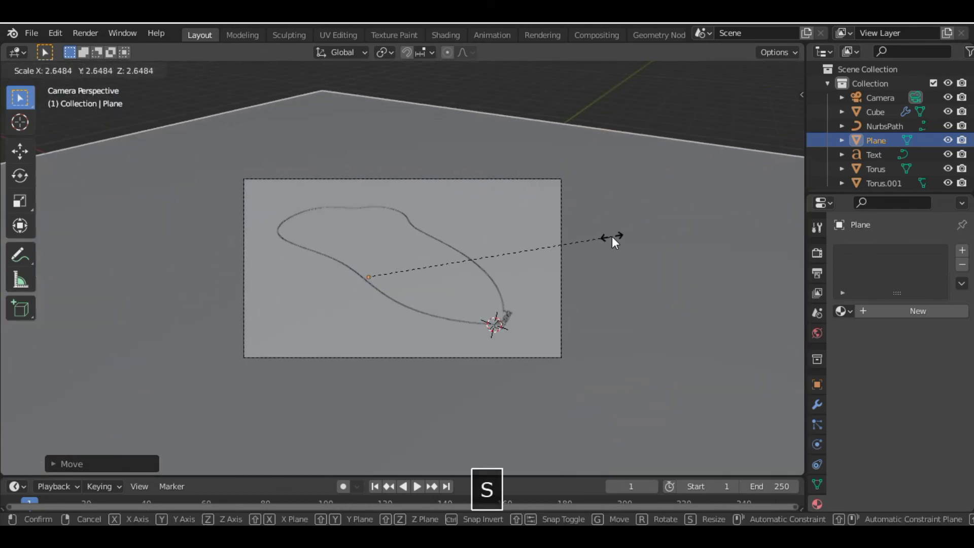
left_click(612, 236)
scroll(611, 237, "up", 4)
scroll(612, 237, "down", 3)
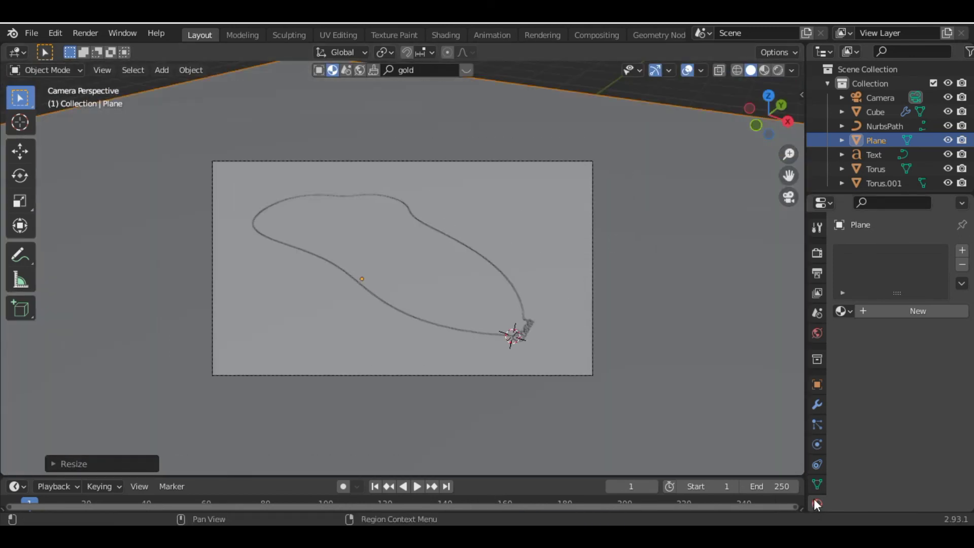
Step: Create a new plane material, Material.001, with Metallic set to about 0.278
left_click(871, 312)
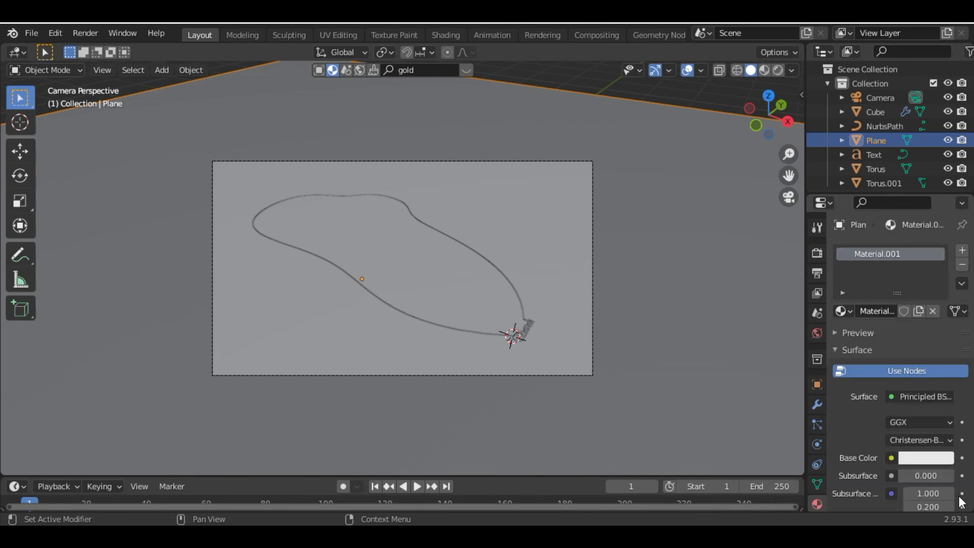
scroll(935, 335, "down", 8)
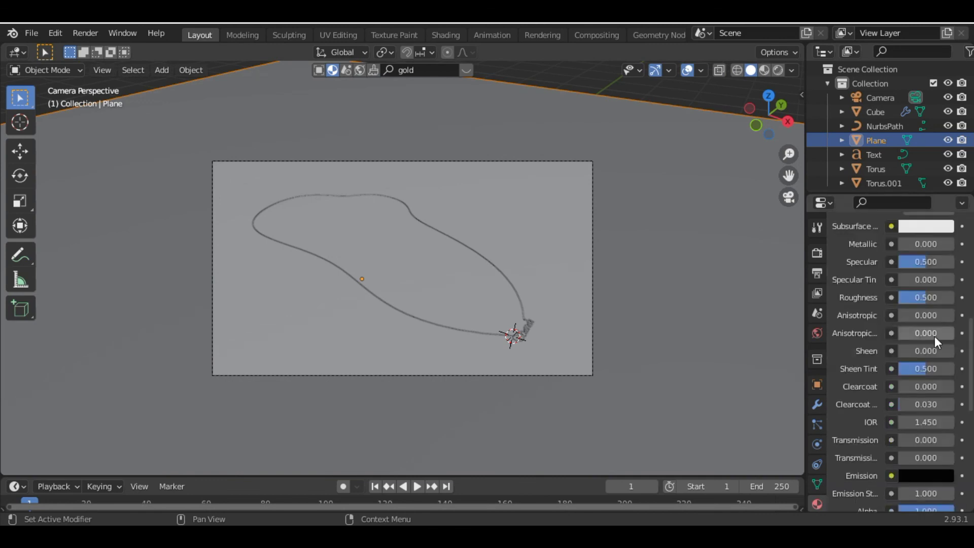
scroll(899, 371, "up", 3)
left_click_drag(899, 373, 912, 373)
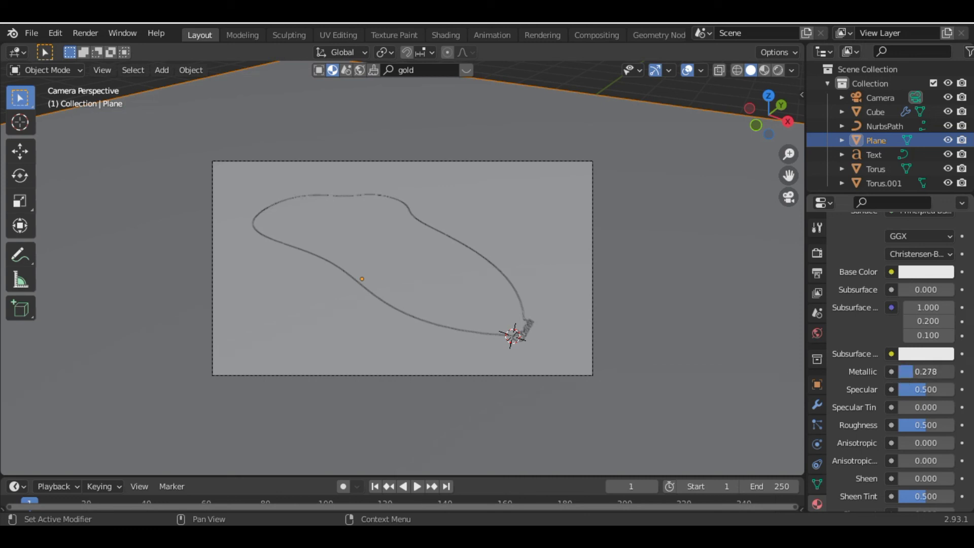
scroll(913, 373, "up", 6)
scroll(903, 355, "up", 3)
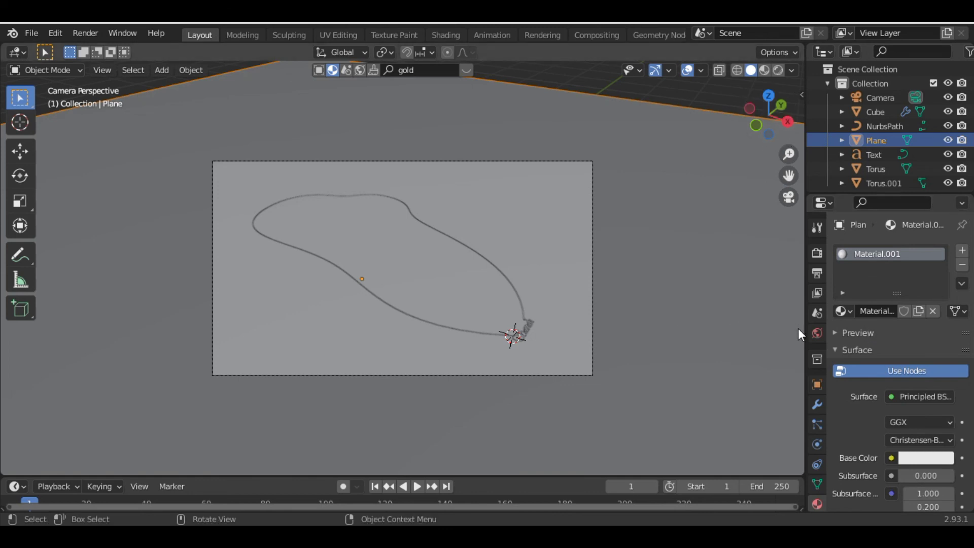
Step: Drive the World colour with an Environment Texture node
left_click(816, 333)
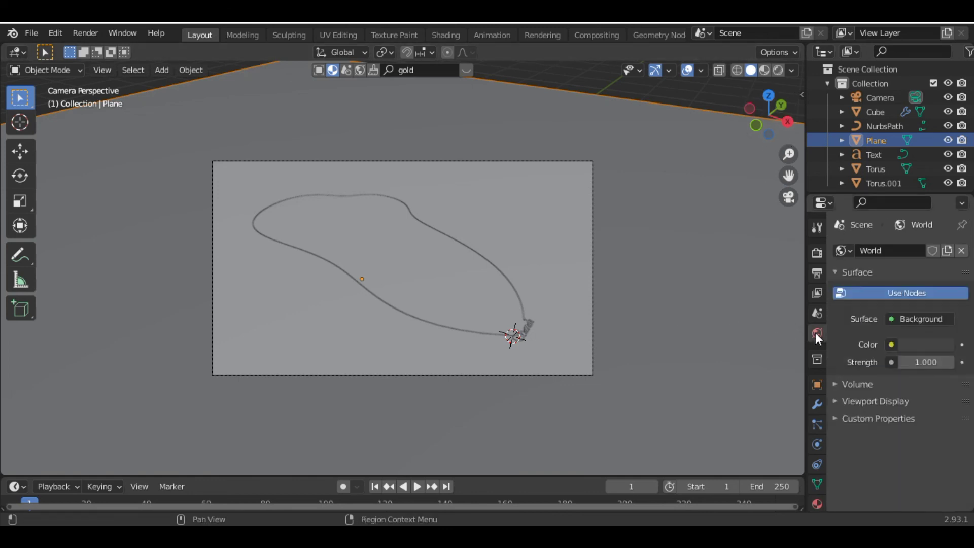
left_click(892, 344)
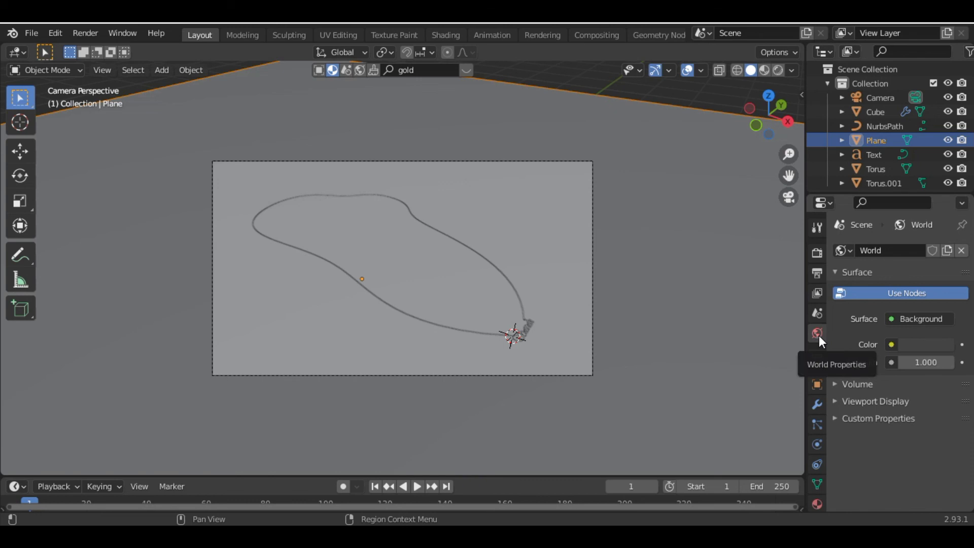
left_click(895, 344)
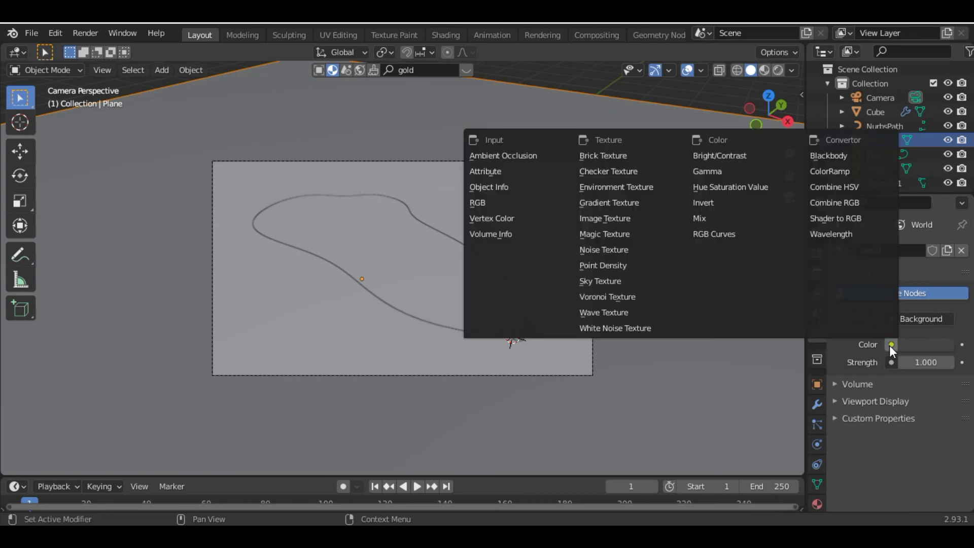
left_click(609, 187)
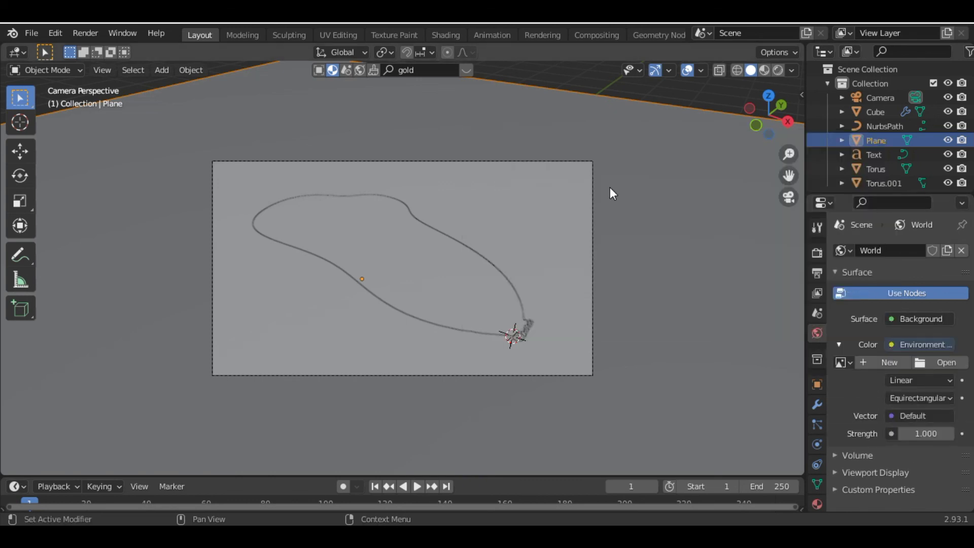
Step: Load christmas_photo_studio_01_8k.hdr from the Desktop as the environment image
left_click(932, 361)
left_click(152, 408)
left_click_drag(860, 332, 856, 440)
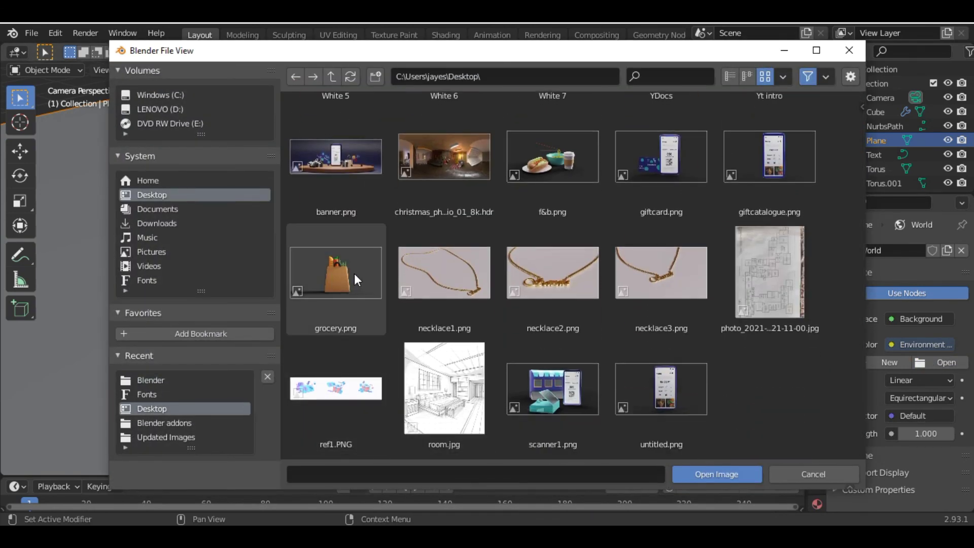
left_click(442, 187)
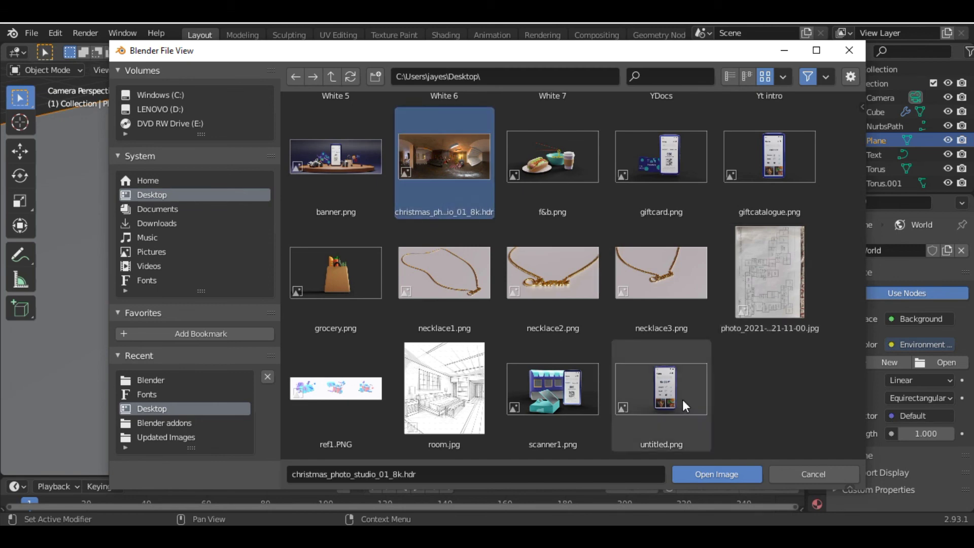
left_click(742, 474)
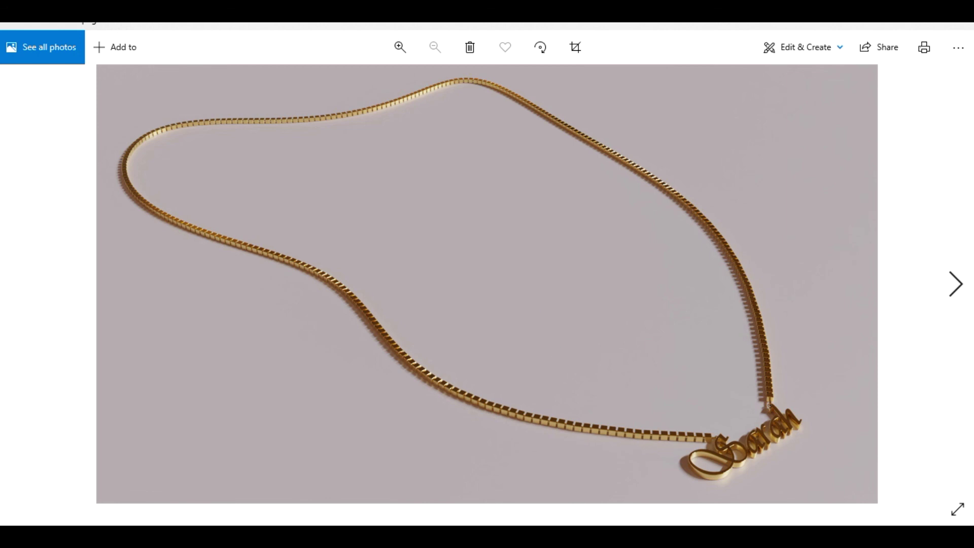
Step: Bring the necklace2 render forward in Photos, then the necklace3 render
left_click(582, 443)
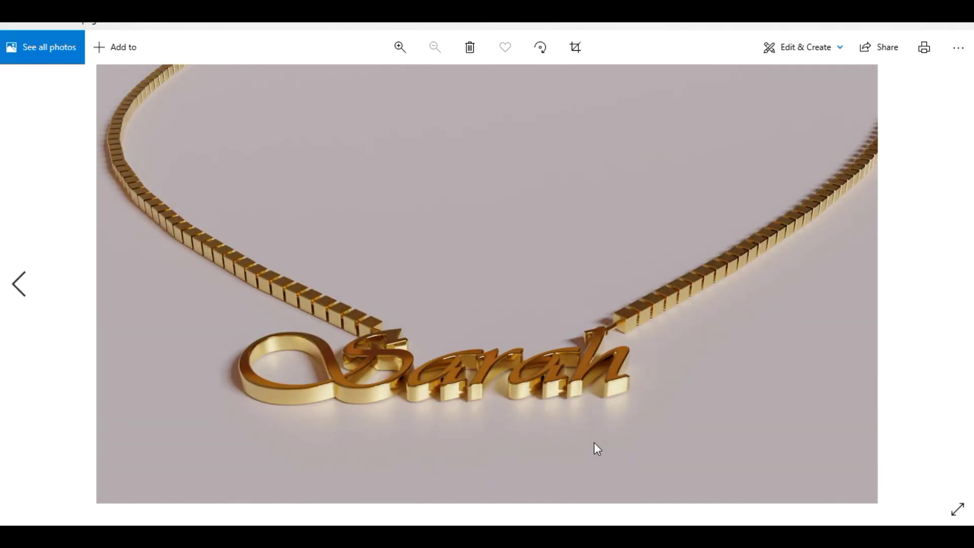
mouse_move(579, 535)
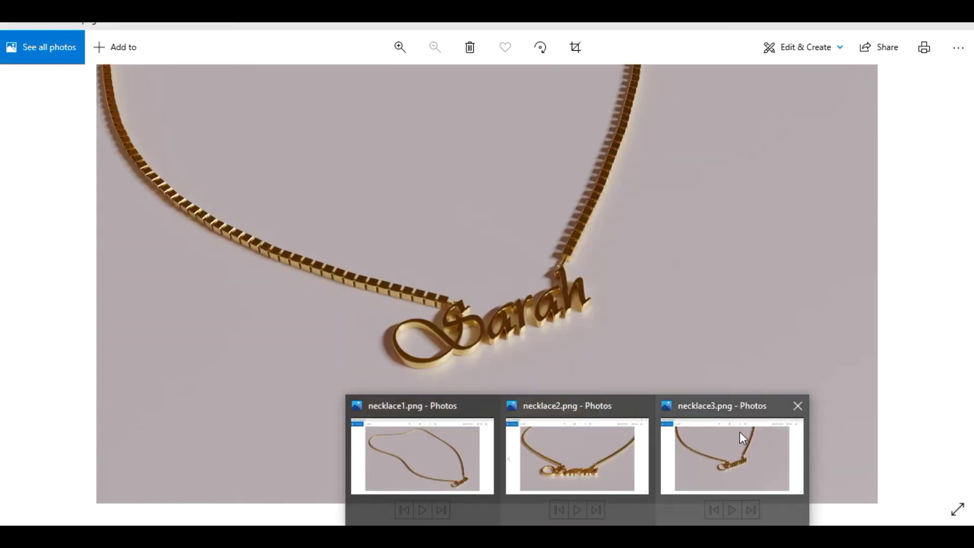
left_click(740, 432)
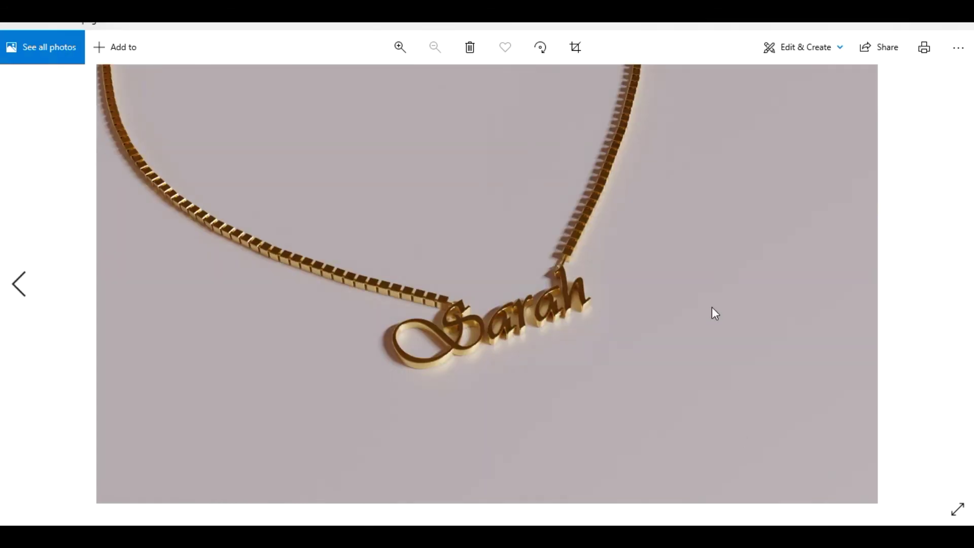